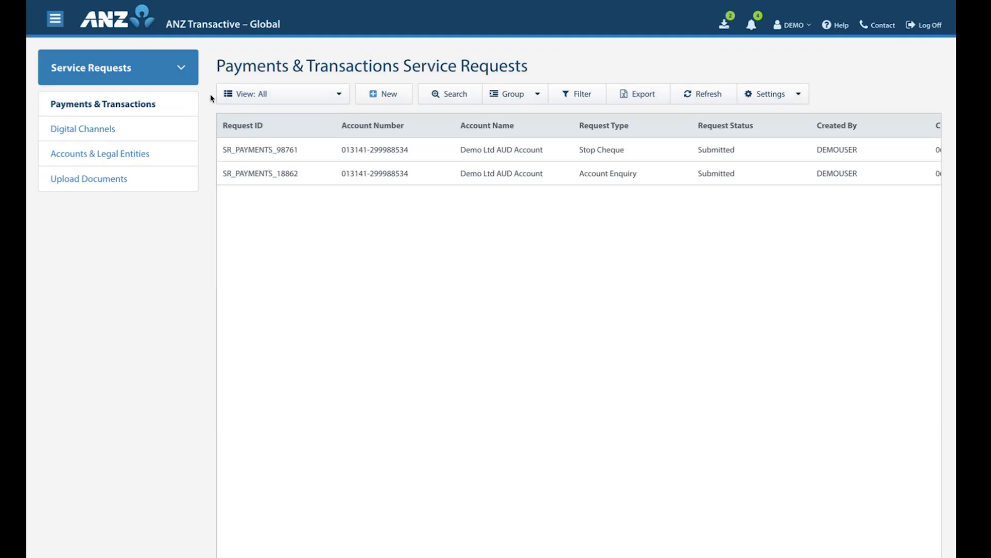
Examine the View options of the service request list, including the statuses available for selection
click(338, 97)
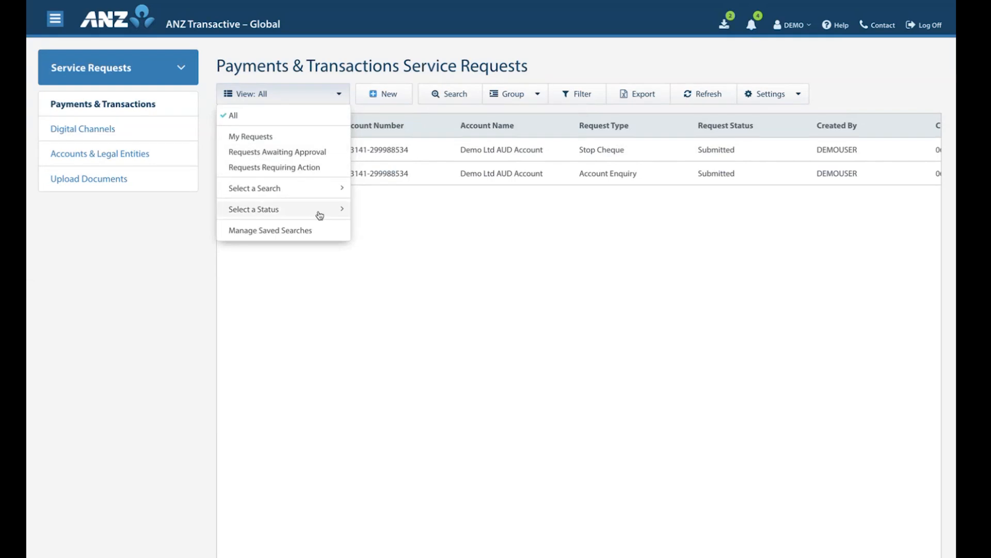
mouse_move(317, 215)
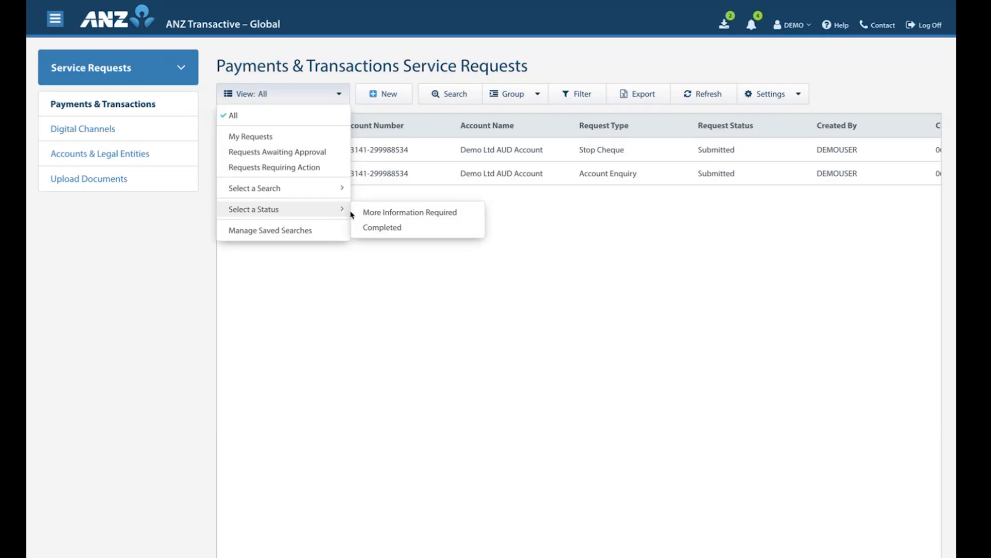
click(383, 110)
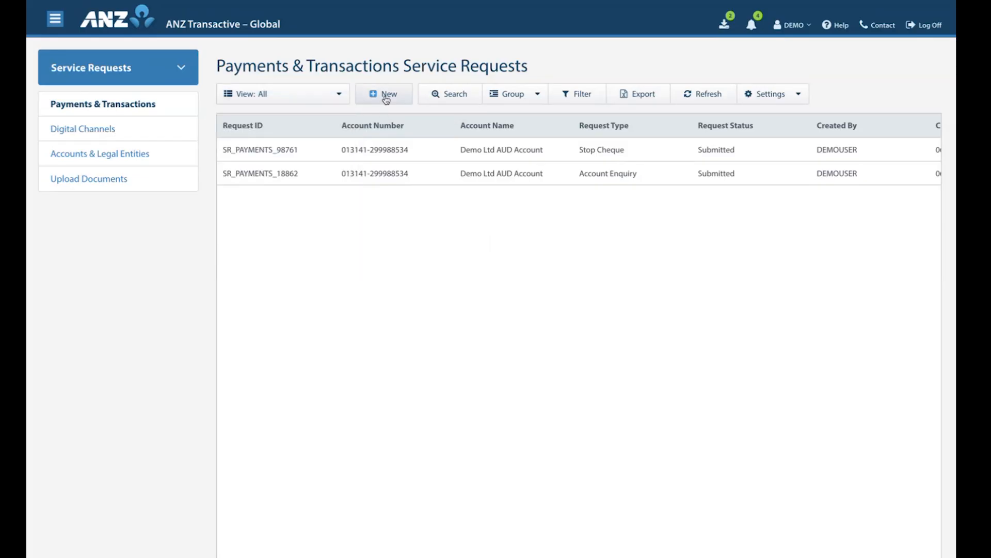
Look over the search criteria for service requests and the View options for saved searches, and close both
click(443, 98)
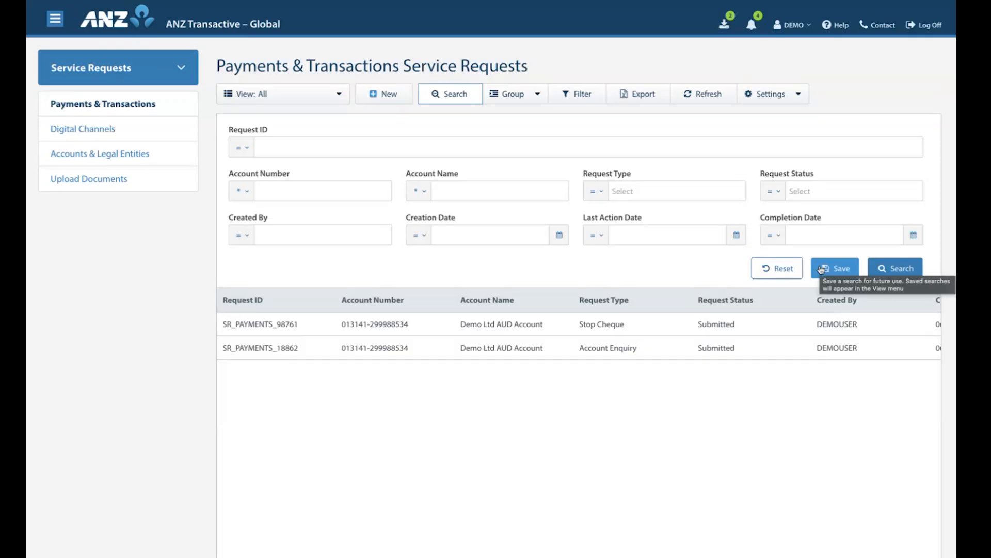
click(334, 97)
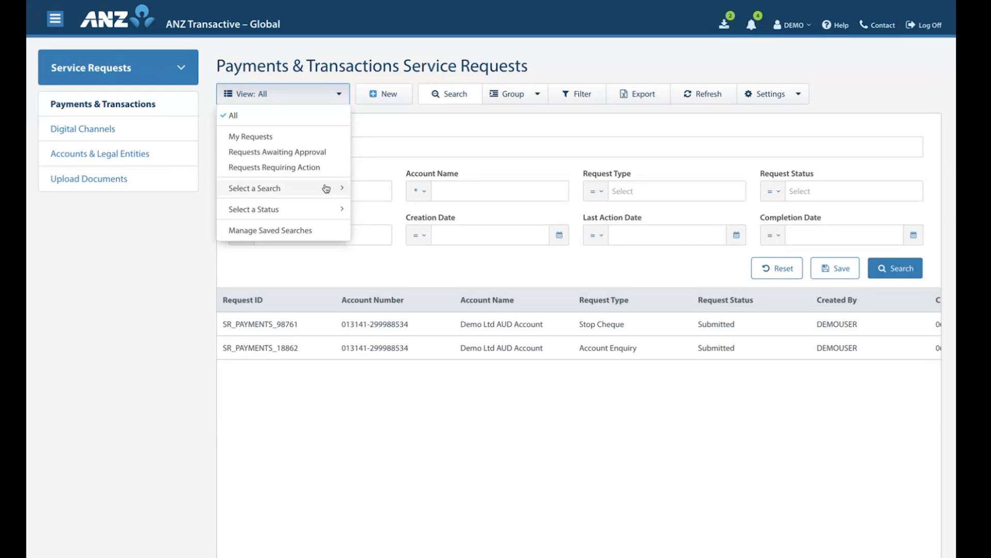
click(340, 95)
click(468, 96)
Group the service requests by Request Type, and turn the grouping off again
click(517, 96)
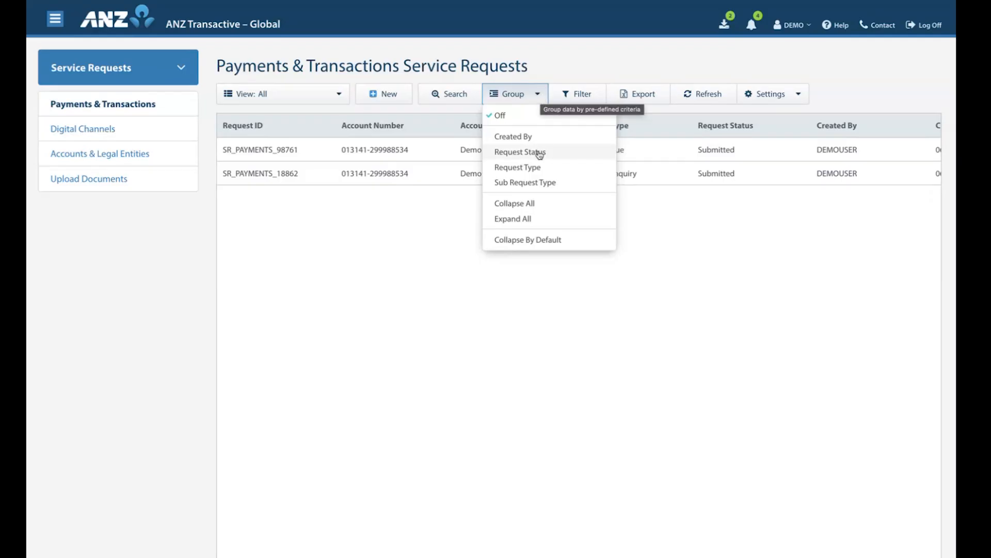
click(534, 168)
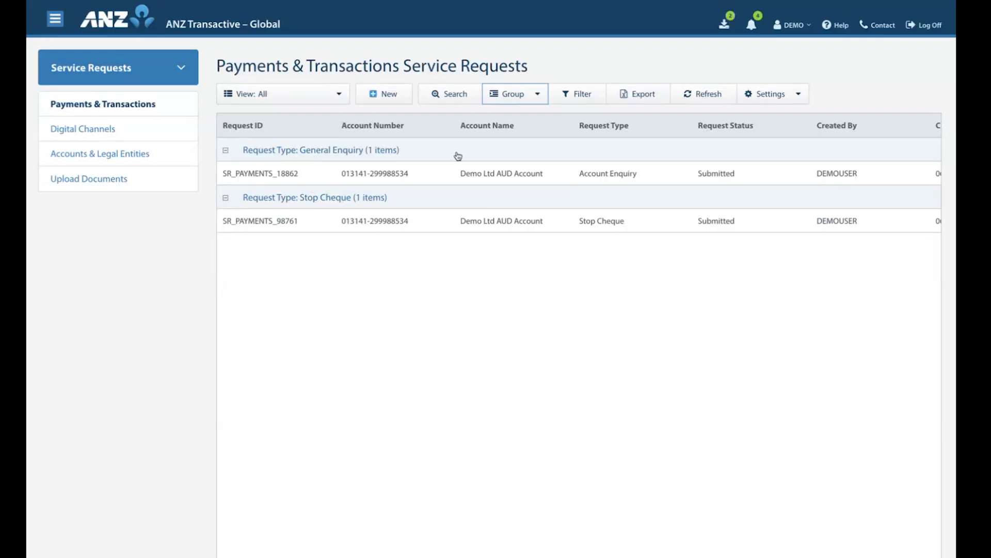
click(530, 95)
click(530, 114)
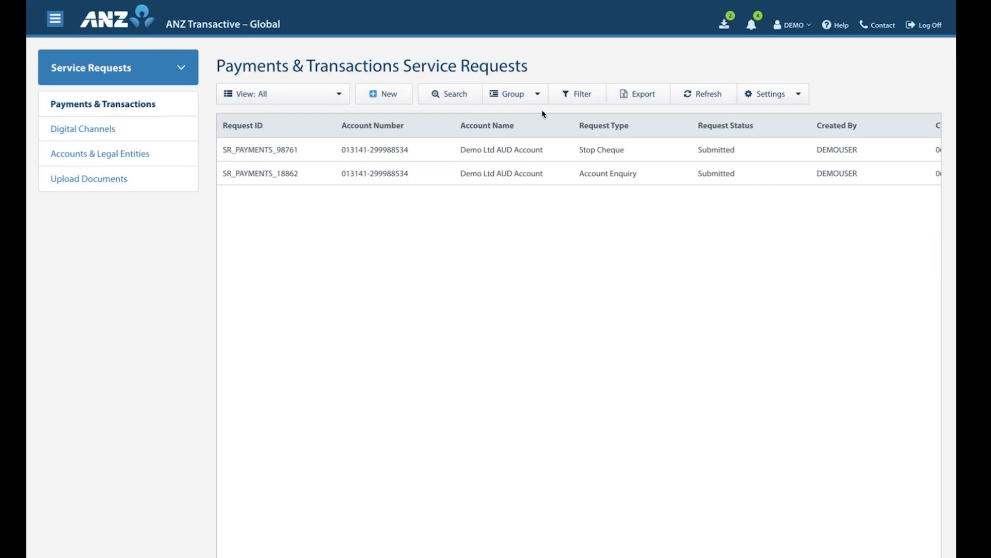
Filter the list by the Account Enquiry request's ID number, and remove the filter again
click(576, 98)
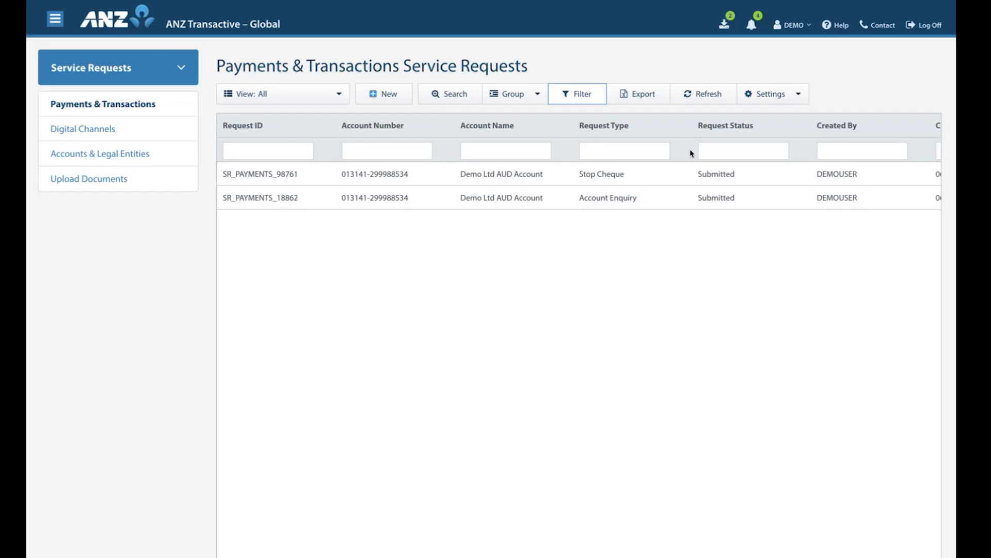
click(284, 153)
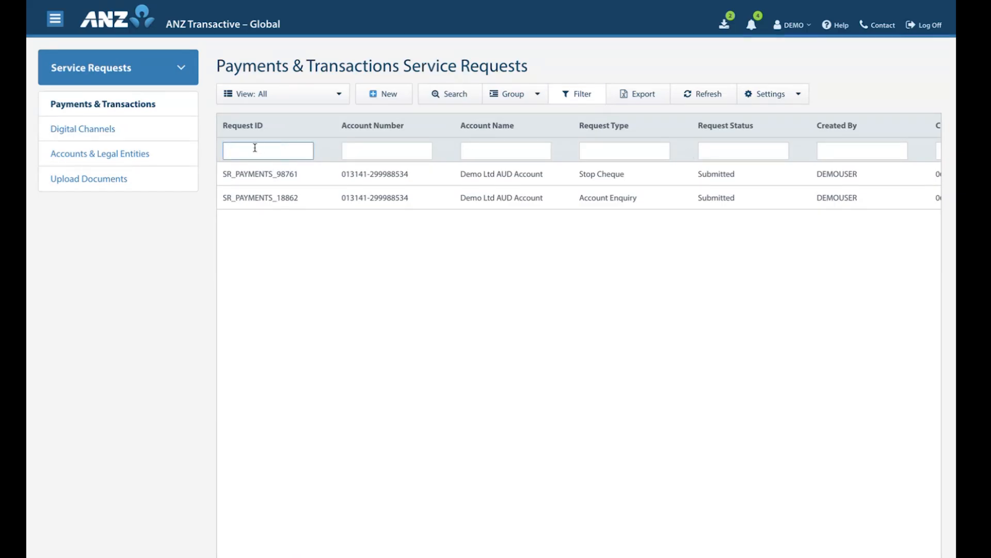
text(18862)
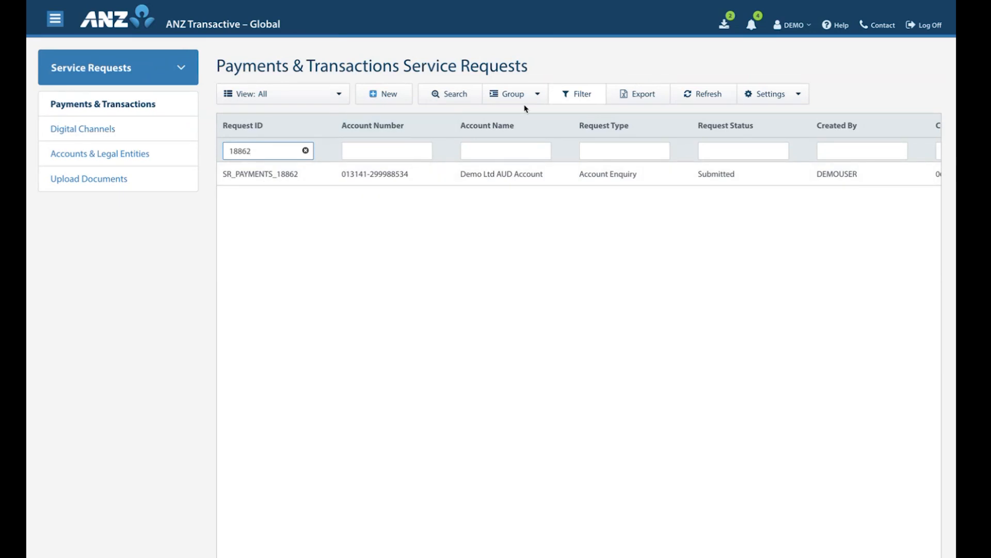
click(573, 96)
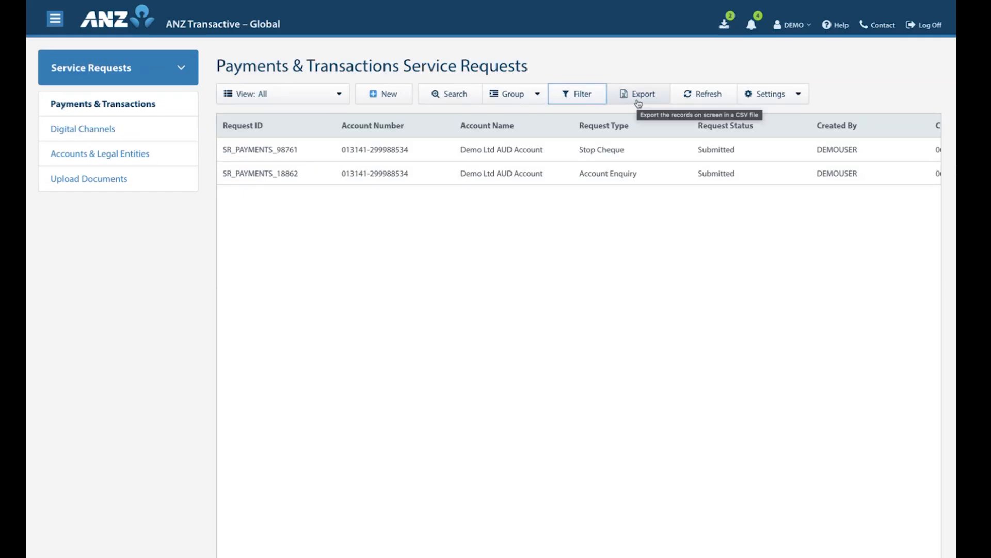
Refresh the service request list and check which grid settings options are offered
click(706, 101)
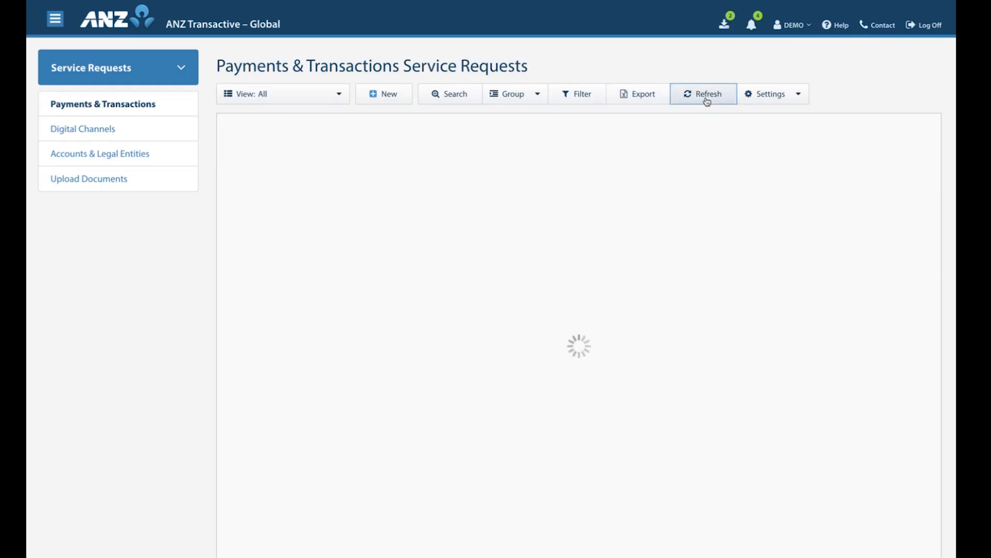
click(798, 94)
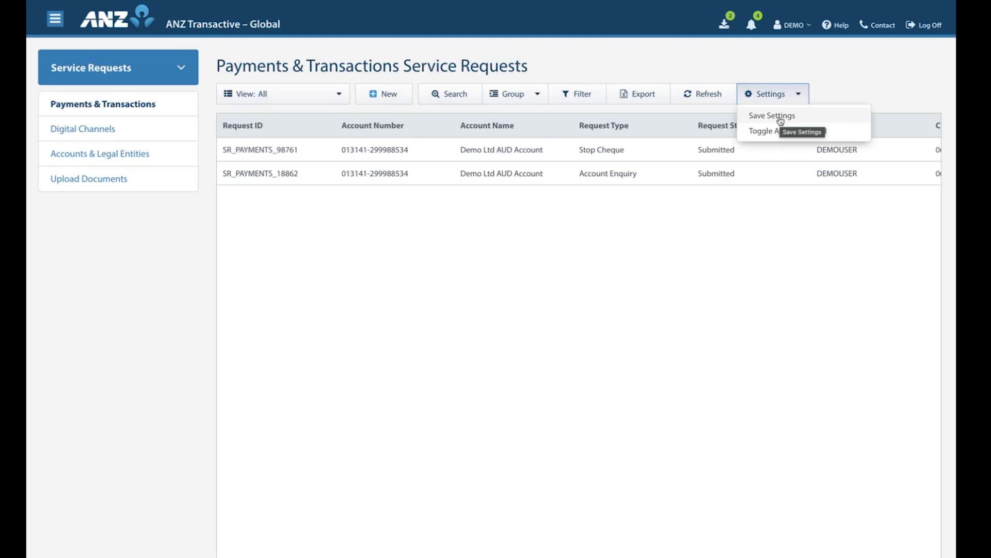
click(799, 95)
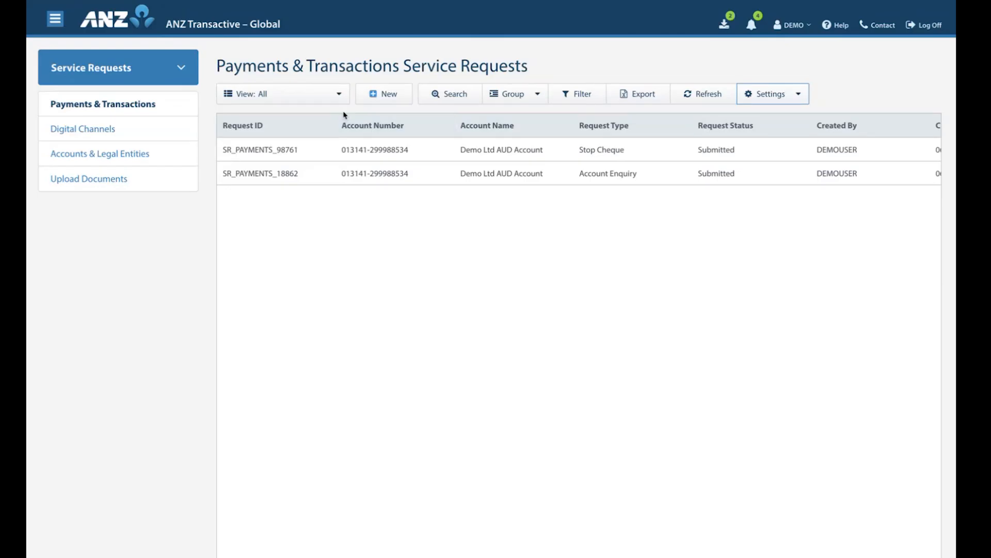
Review all columns of the service request grid, through to Your Reference and Jurisdiction
scroll(804, 147, right, 10)
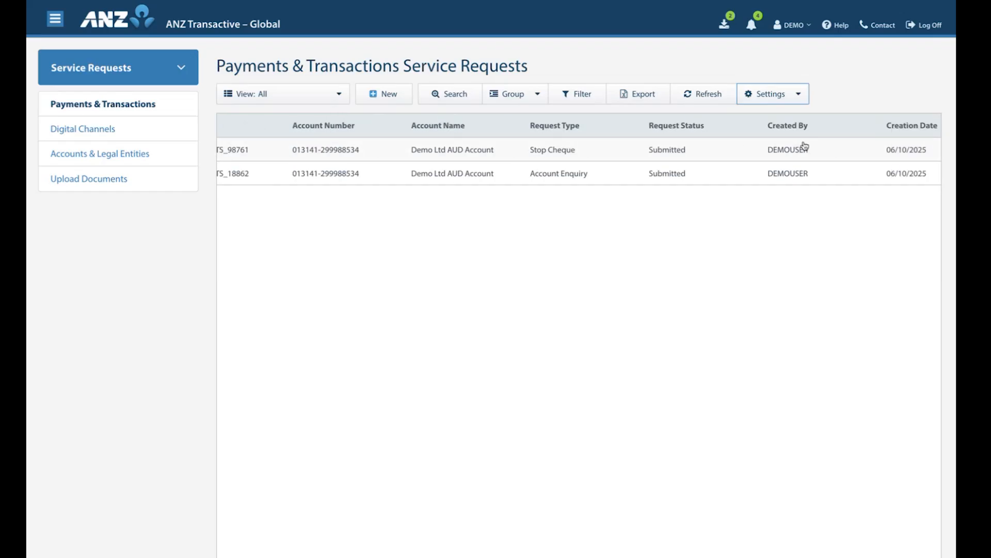
scroll(803, 146, right, 3)
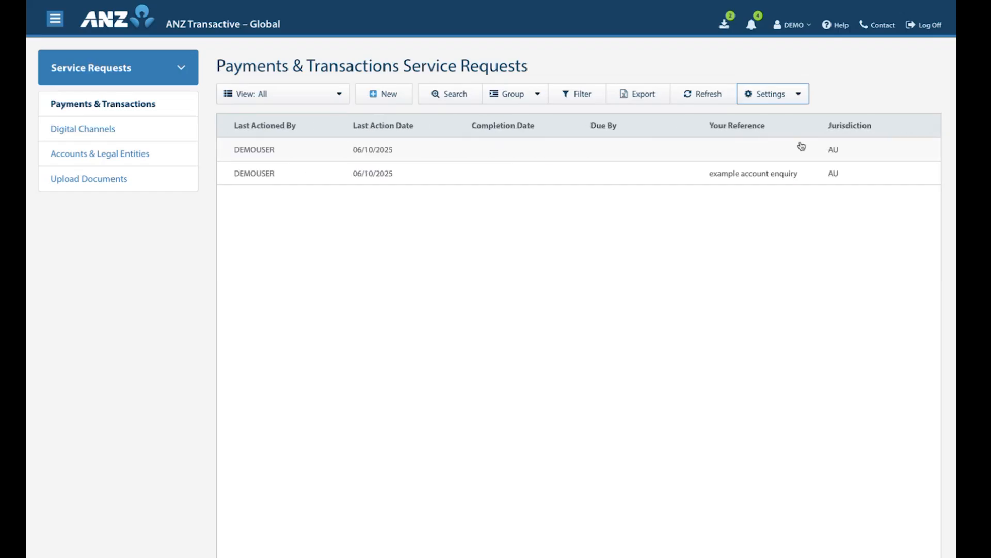
scroll(774, 146, left, 8)
scroll(772, 146, left, 5)
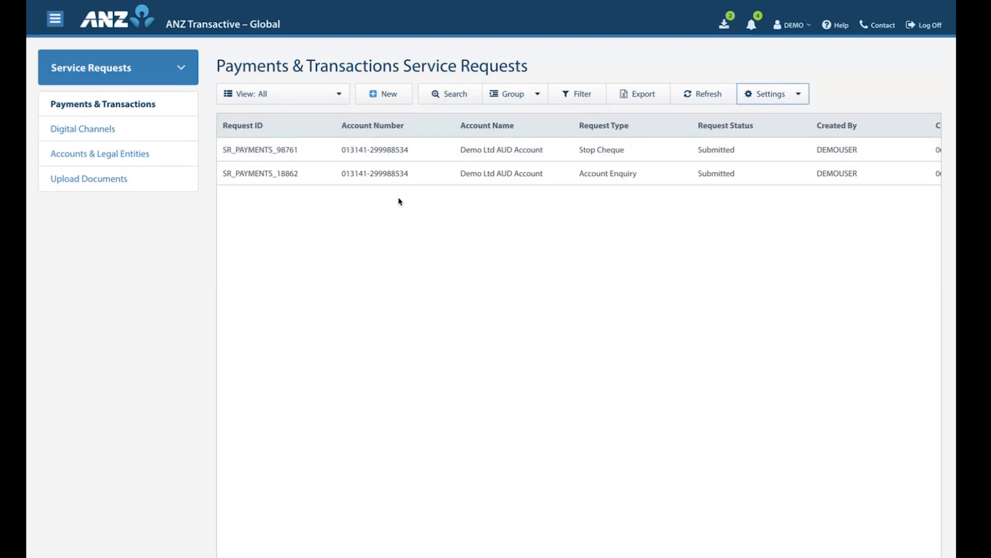
Hide the Request ID, Account Number and Account Name columns, and show all three again
right_click(370, 126)
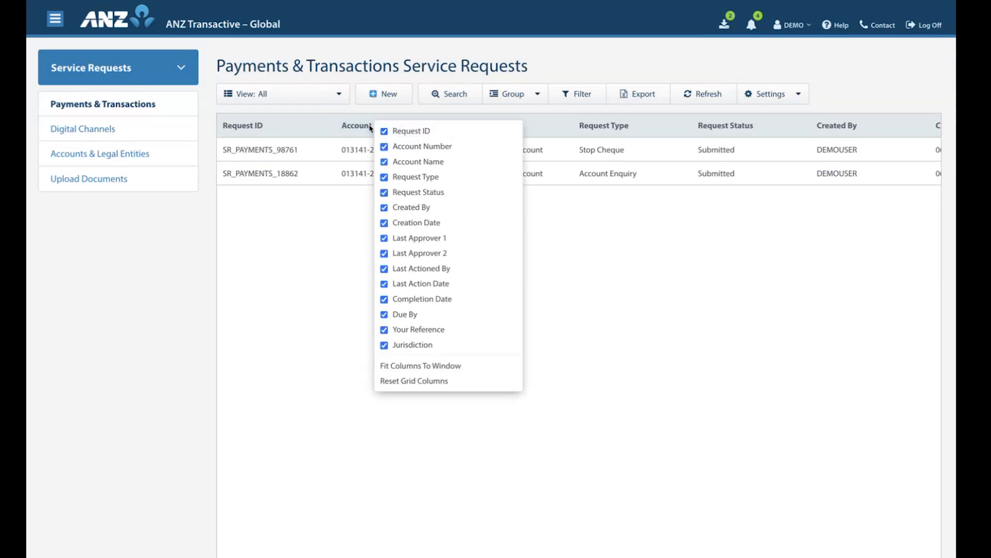
click(384, 131)
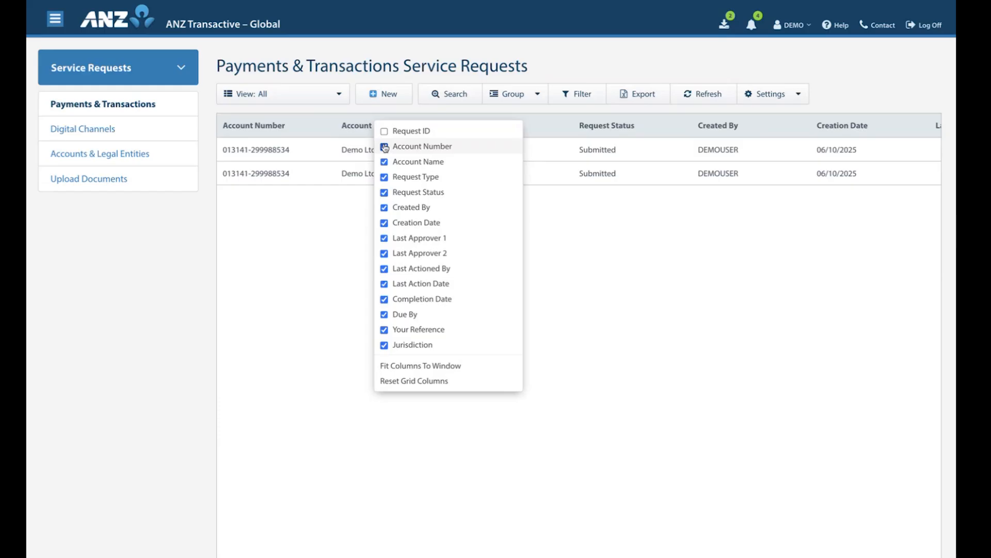
click(385, 147)
click(384, 163)
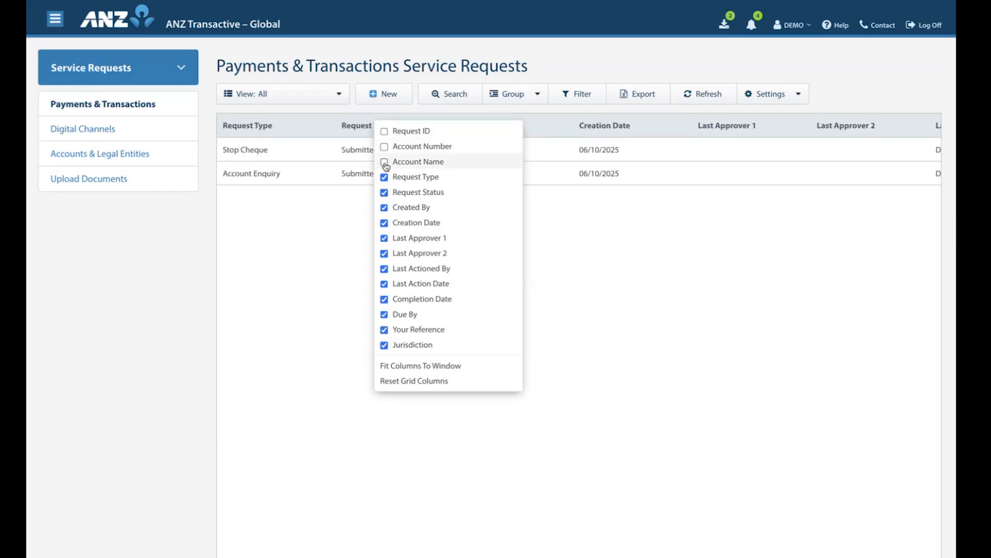
click(384, 162)
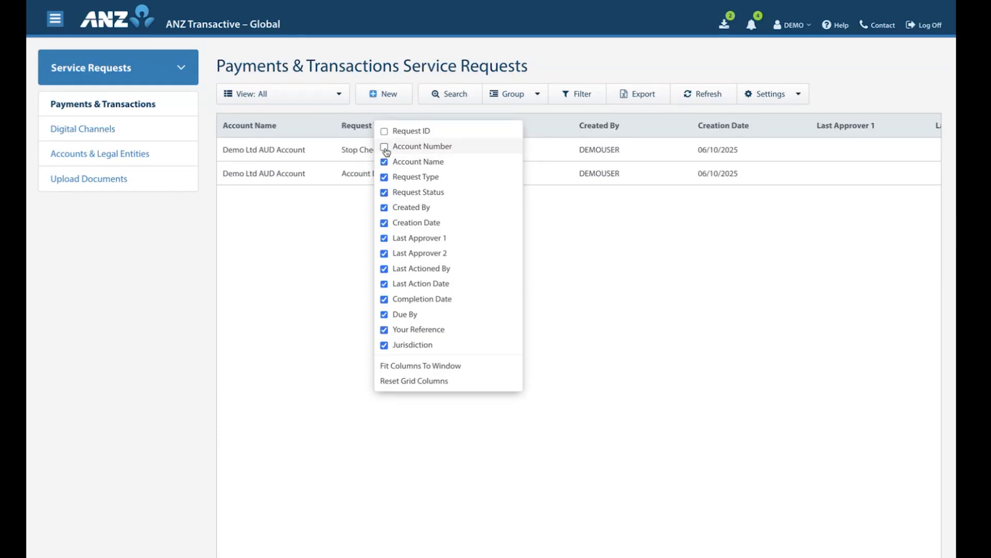
click(385, 147)
click(384, 132)
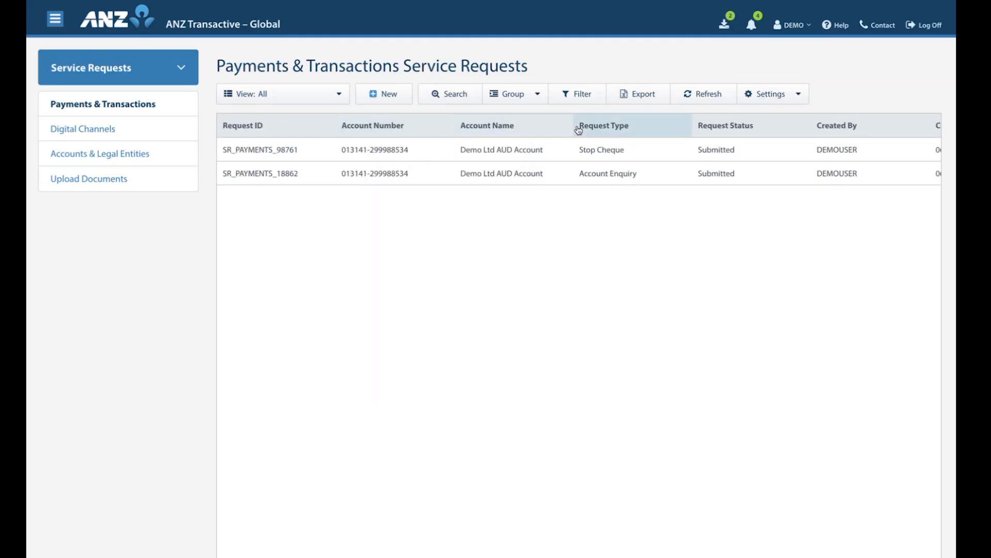
Move the Request Type column to the front of the grid and narrow the Request Type and Request ID columns
drag(612, 130, 261, 128)
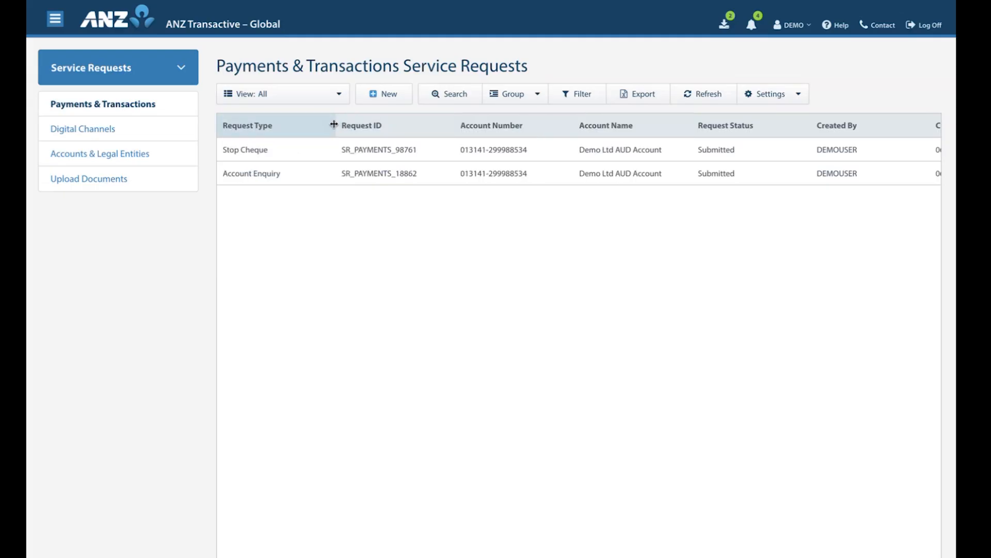
drag(334, 125, 296, 125)
drag(415, 125, 389, 125)
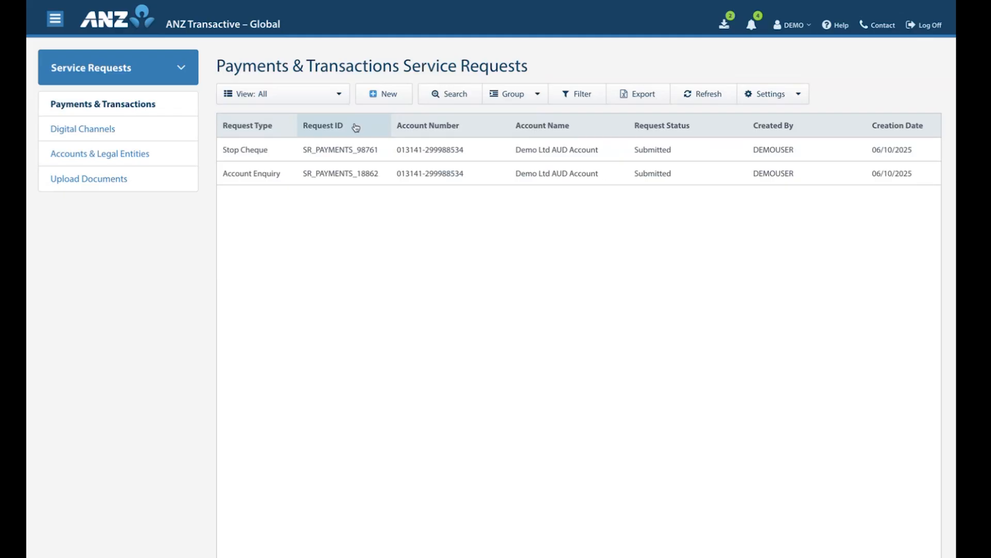
Sort the requests by Request ID in ascending and then descending order, and fit all columns to the window
click(356, 128)
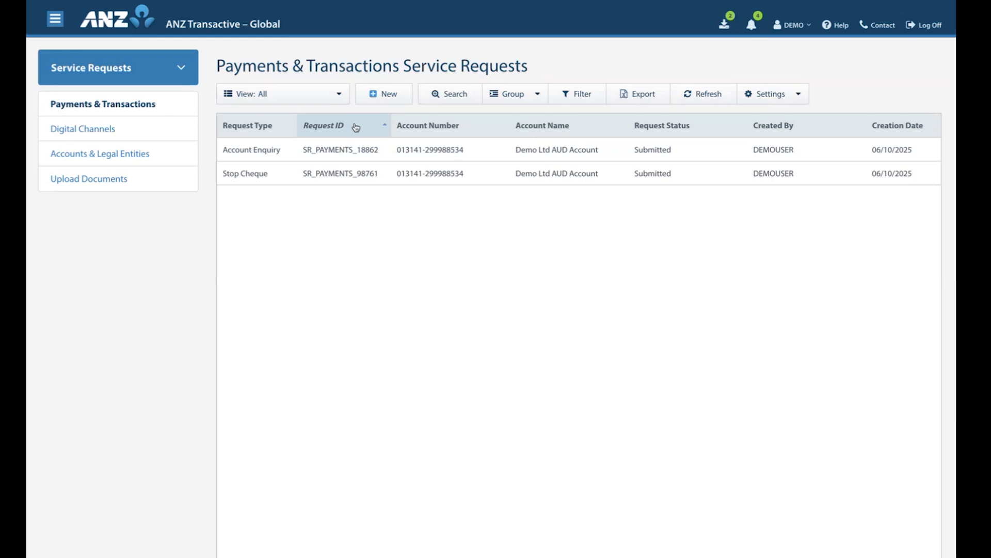
click(355, 127)
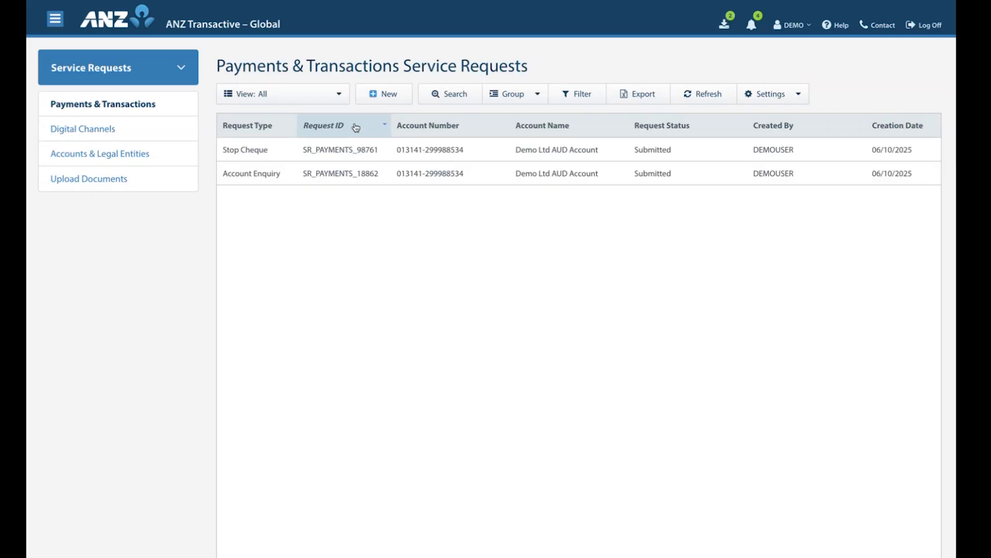
right_click(356, 128)
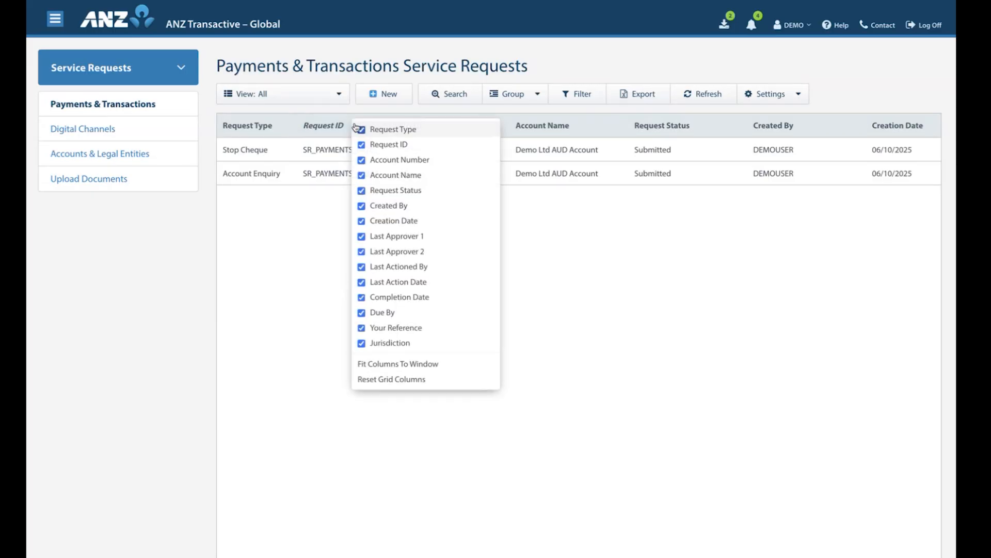
click(449, 365)
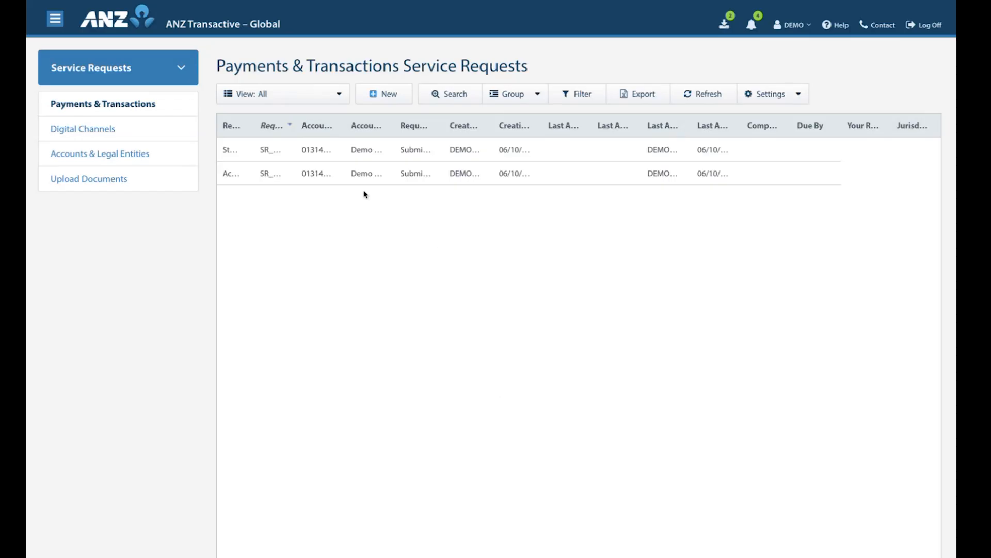
Reset the grid columns to their default state and save the grid settings
right_click(317, 129)
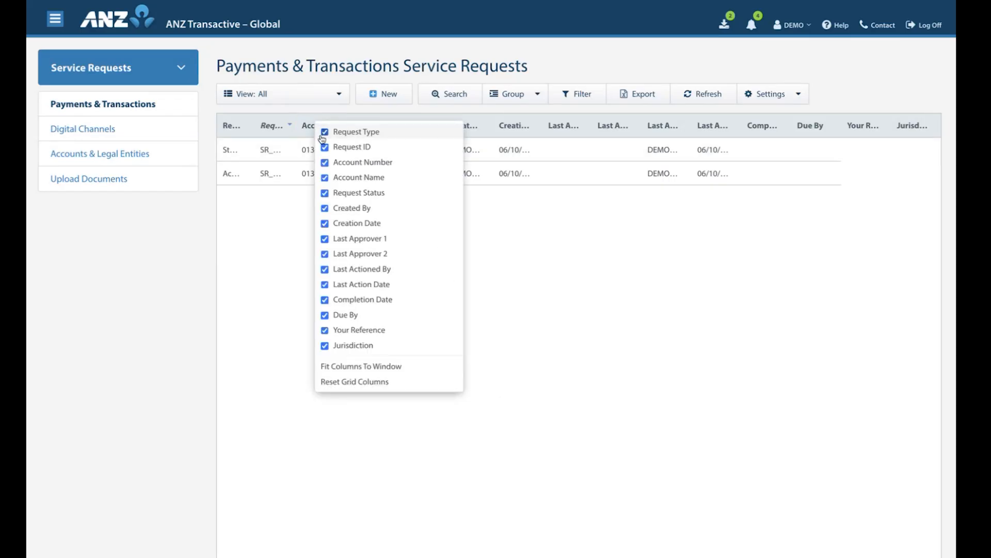
click(354, 382)
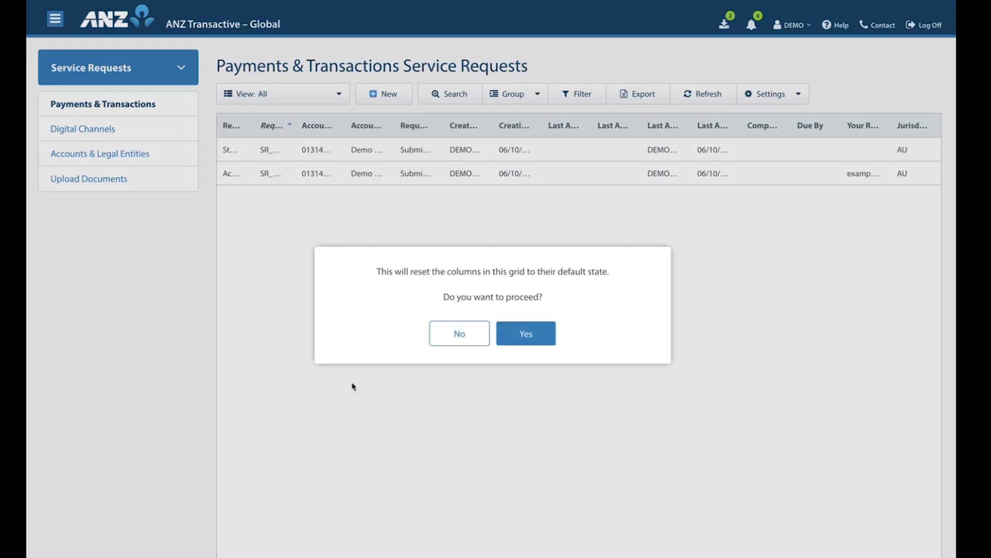
click(525, 338)
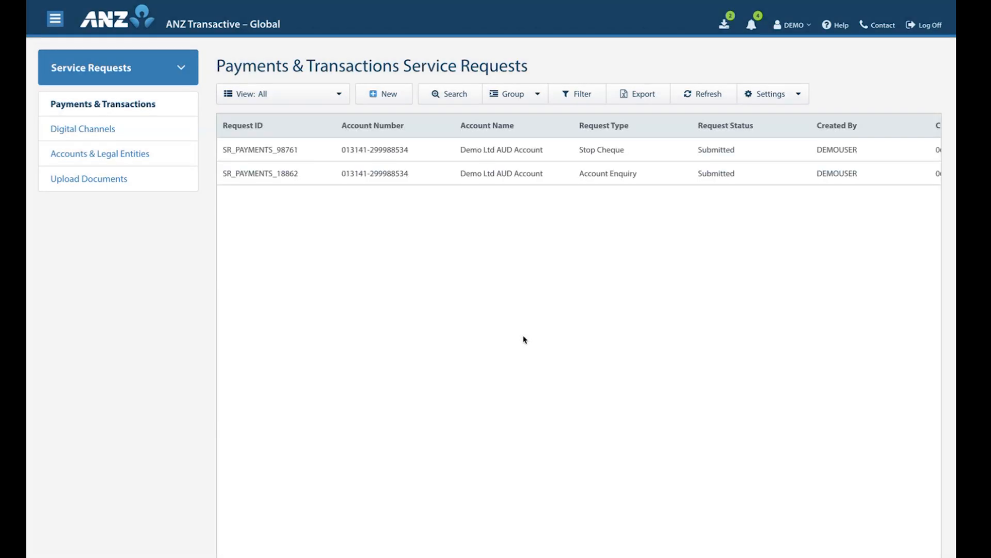
click(783, 97)
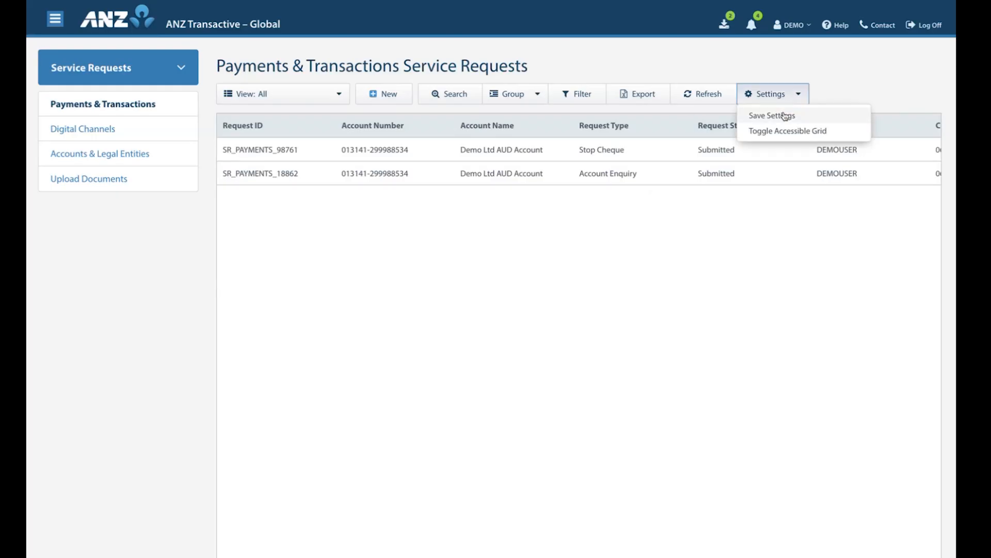
click(783, 118)
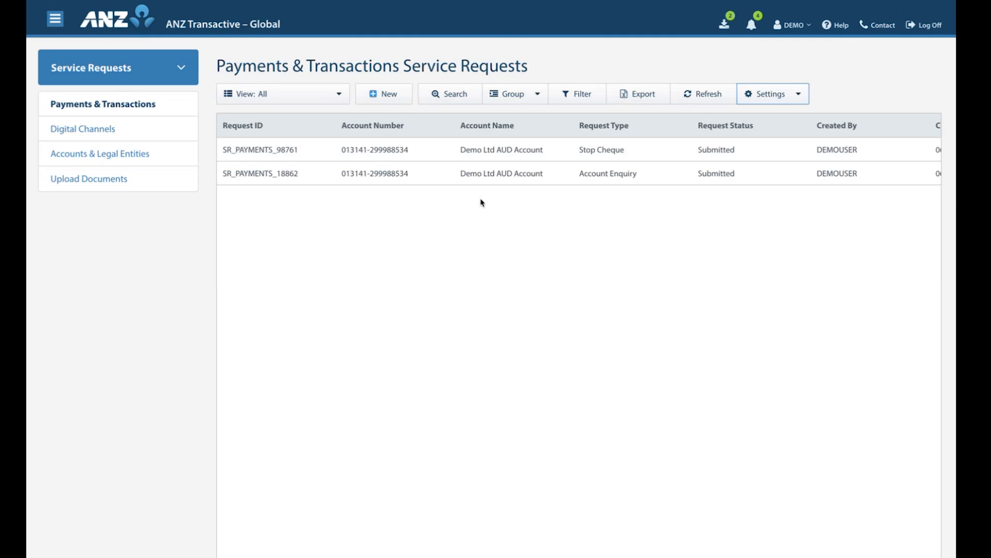
Start a new Payments & Transactions service request to bring up the available request types
click(383, 94)
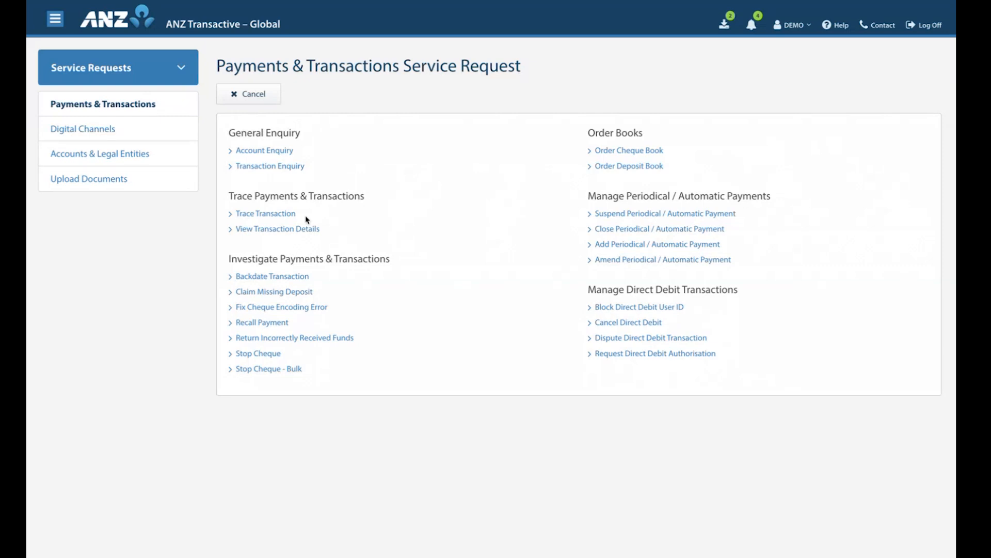
Start a Trace Transaction request and select the Demo Ltd AUD Account
click(269, 219)
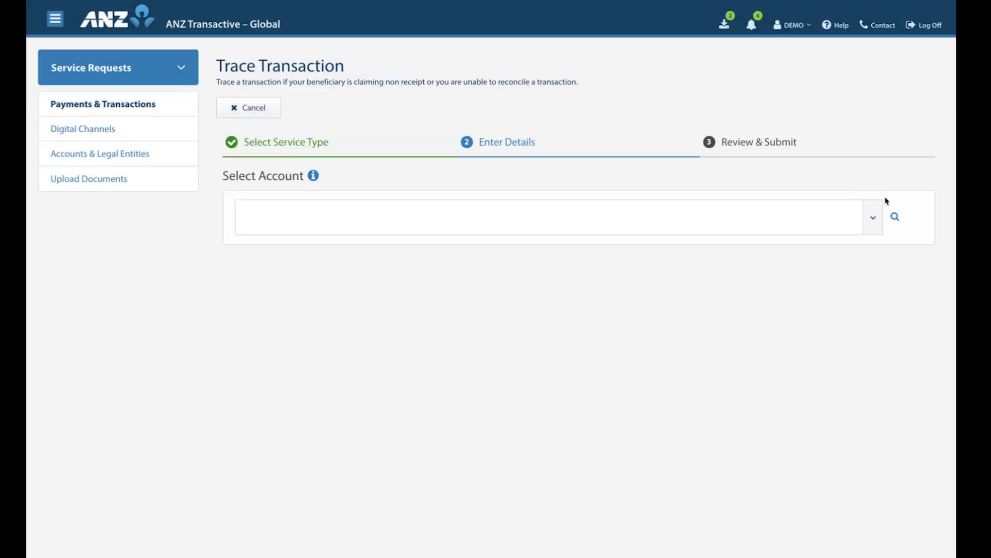
click(873, 220)
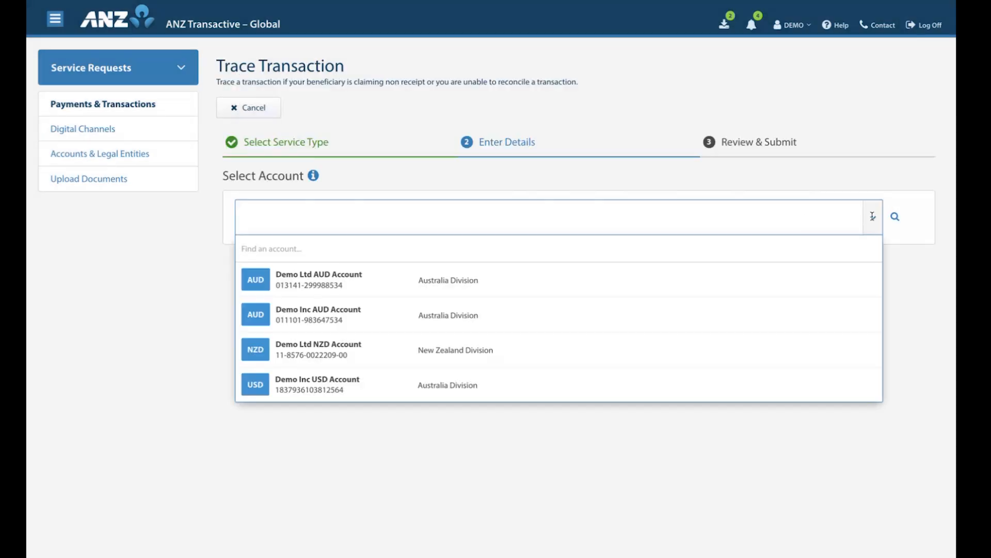
click(504, 281)
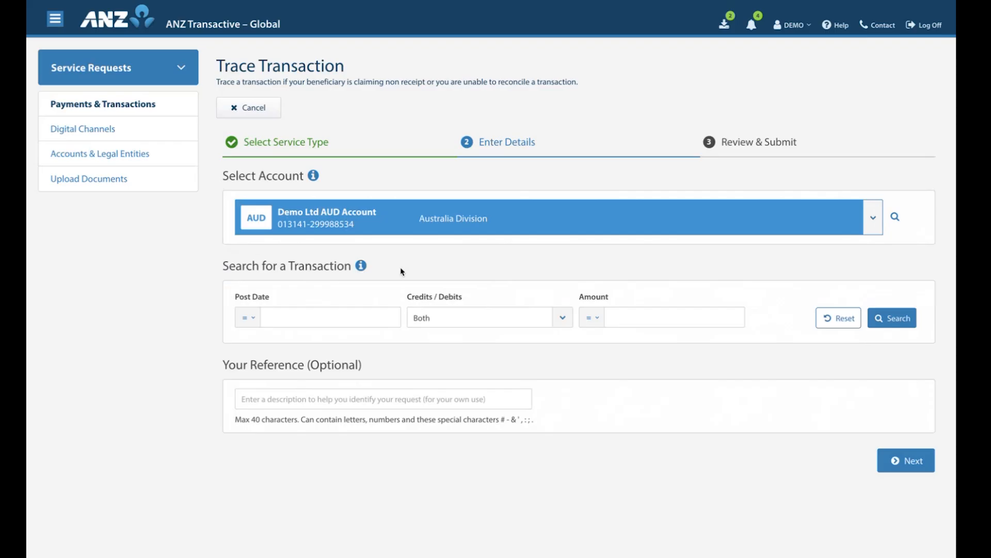
Search the account's transactions by a post date range from 01/09/2025 to 30/09/2025
click(252, 321)
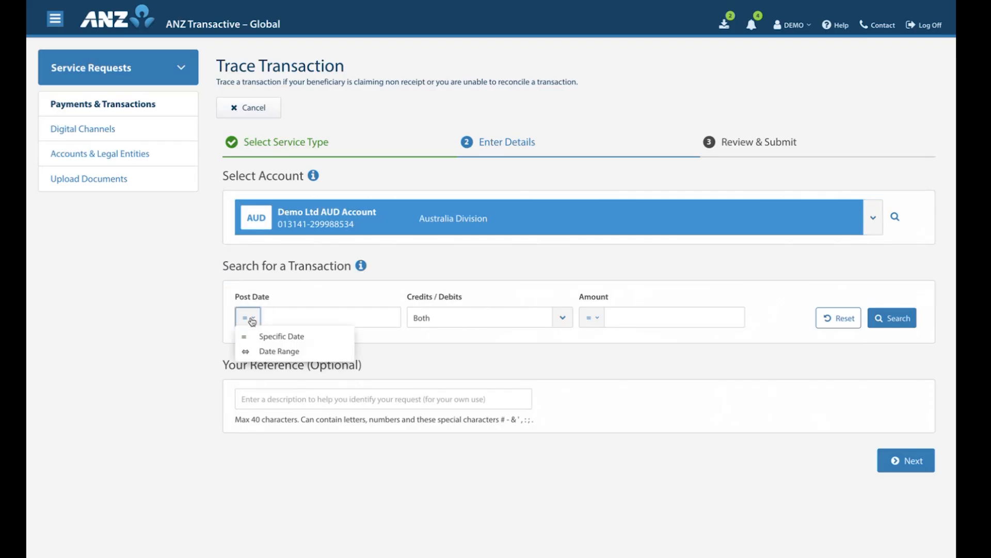
click(260, 350)
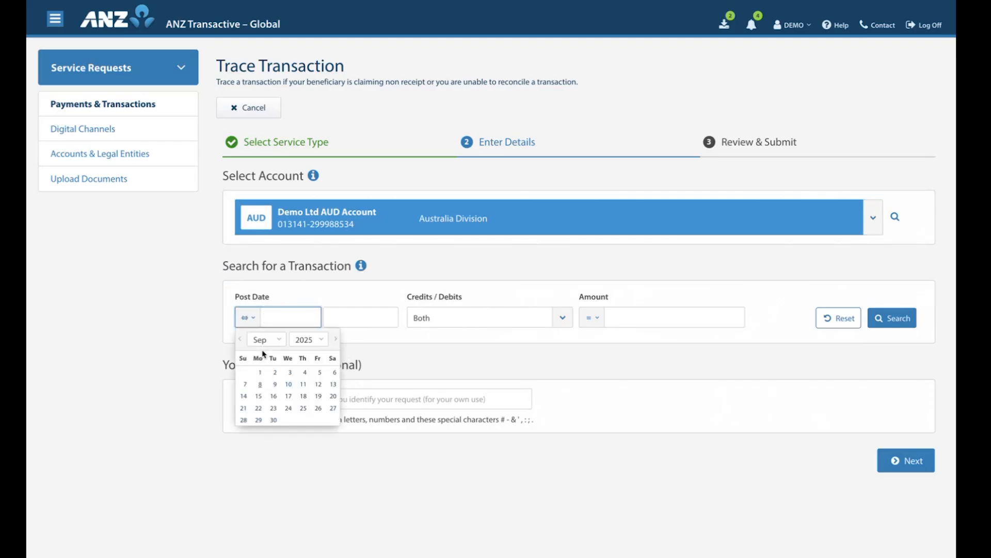
click(262, 373)
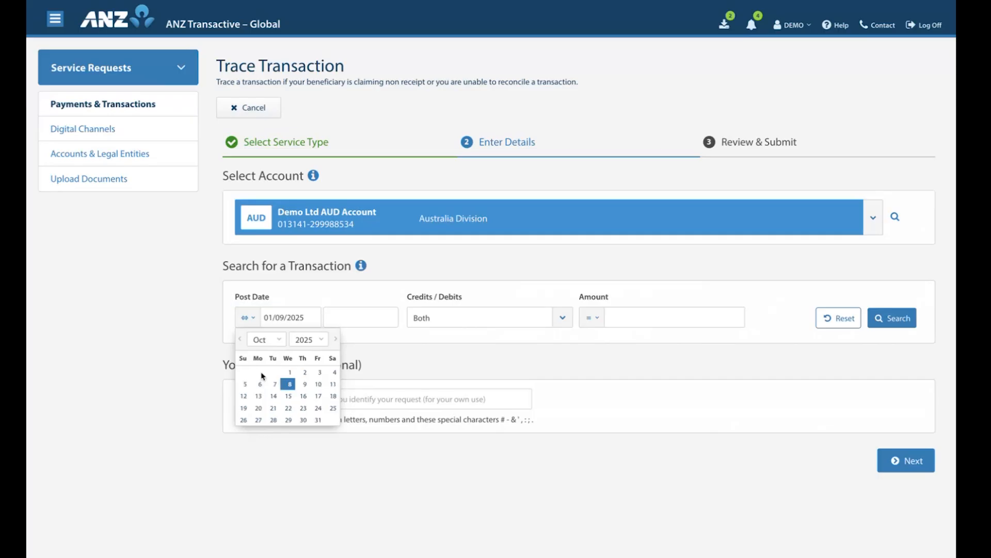
click(362, 419)
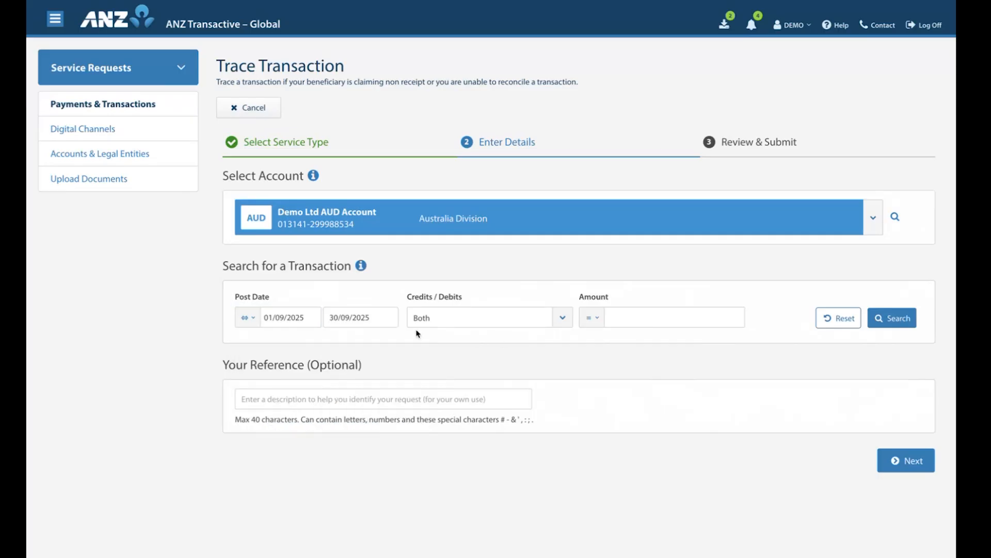
click(880, 319)
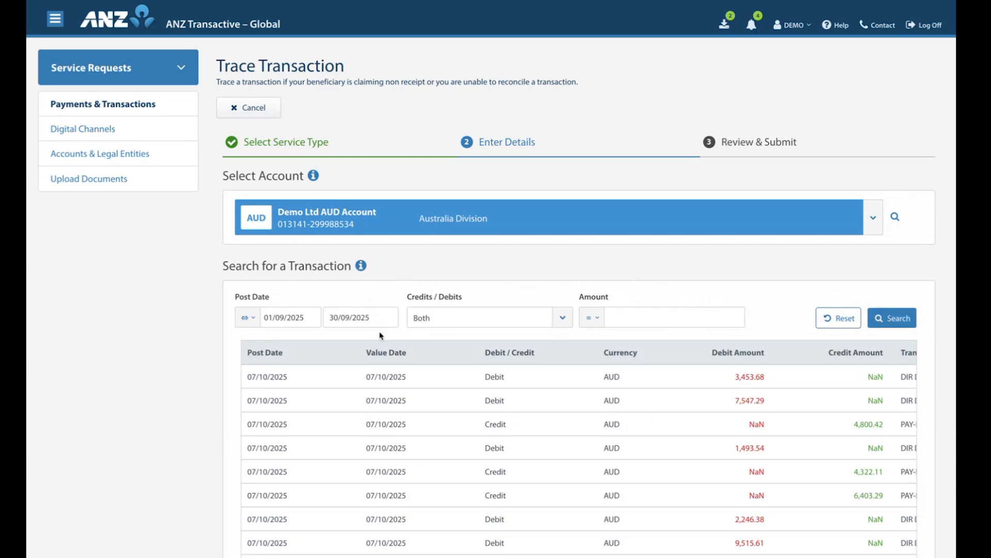
Select the AUD 3,453.68 debit transaction dated 07/10/2025 for tracing and look through its remaining columns
click(360, 379)
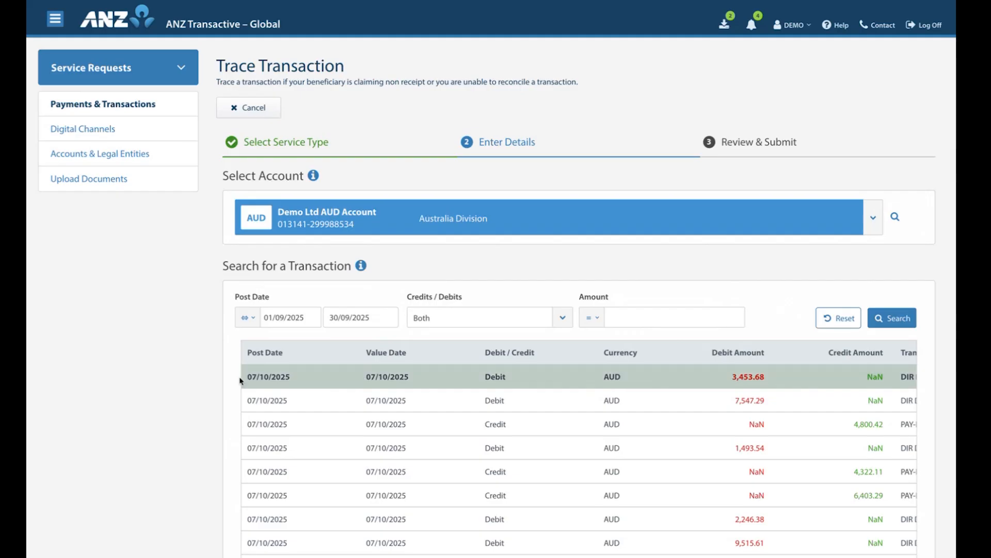
scroll(218, 385, down, 2)
scroll(219, 384, down, 2)
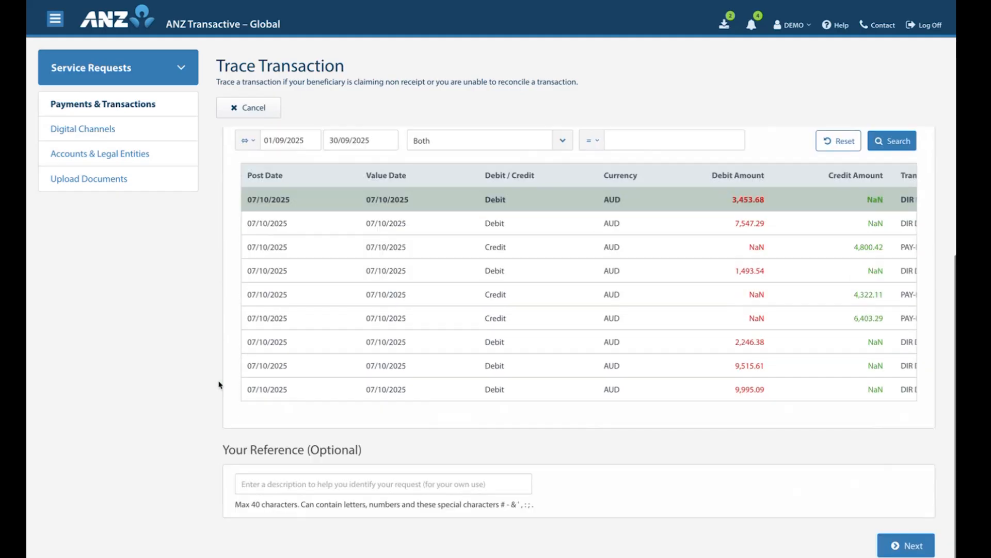
scroll(742, 295, right, 6)
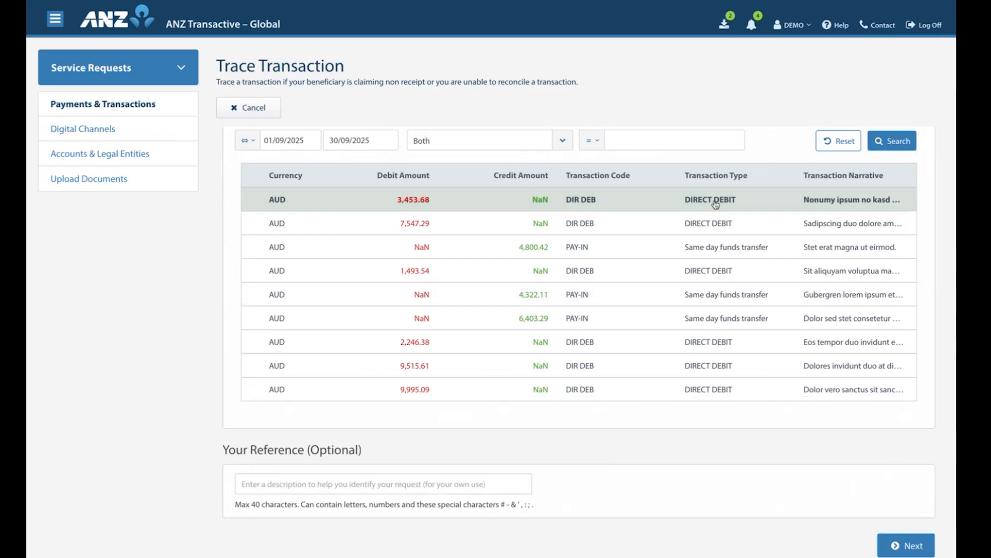
scroll(632, 204, left, 6)
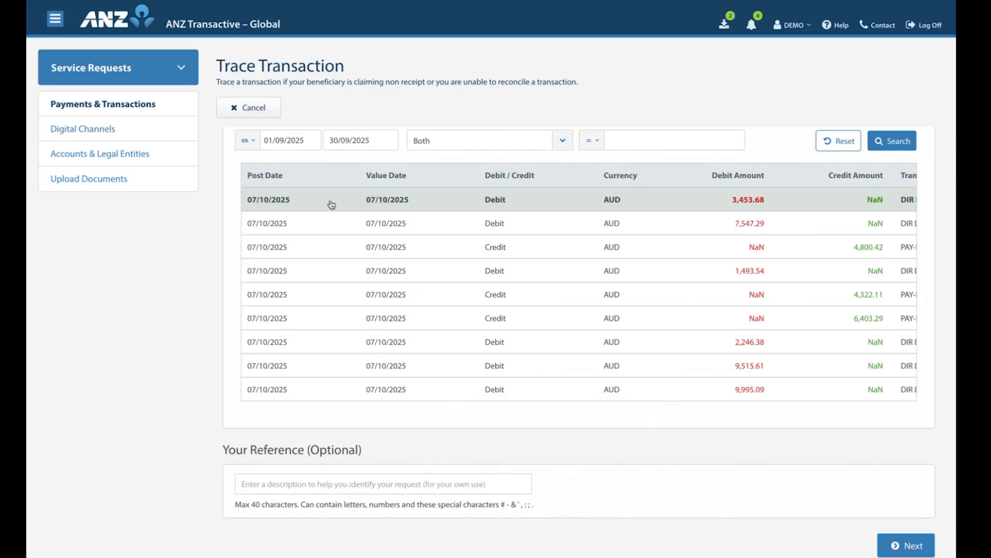
Enter the reference "Trace 1" and submit the trace request, returning to the service requests list
click(308, 484)
text(Trace 1)
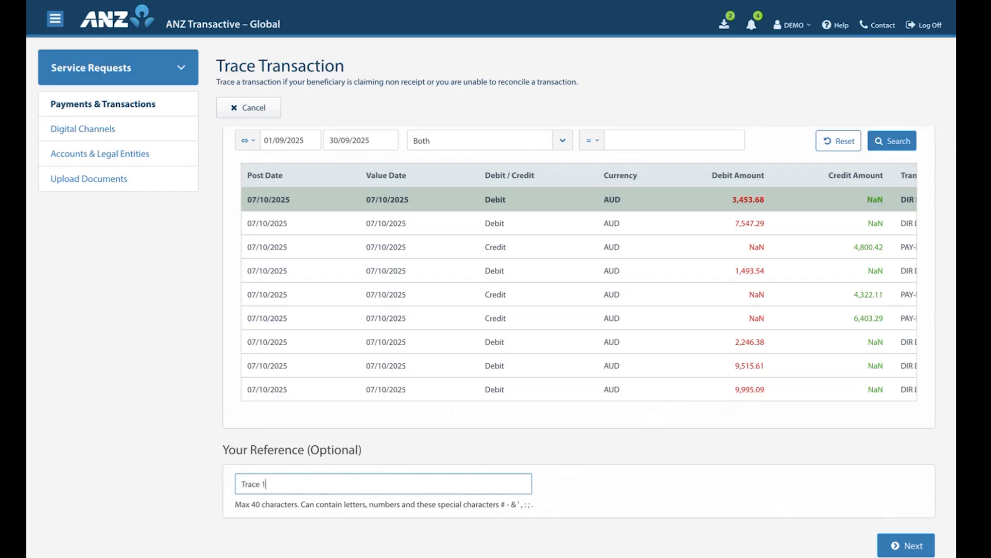
click(900, 544)
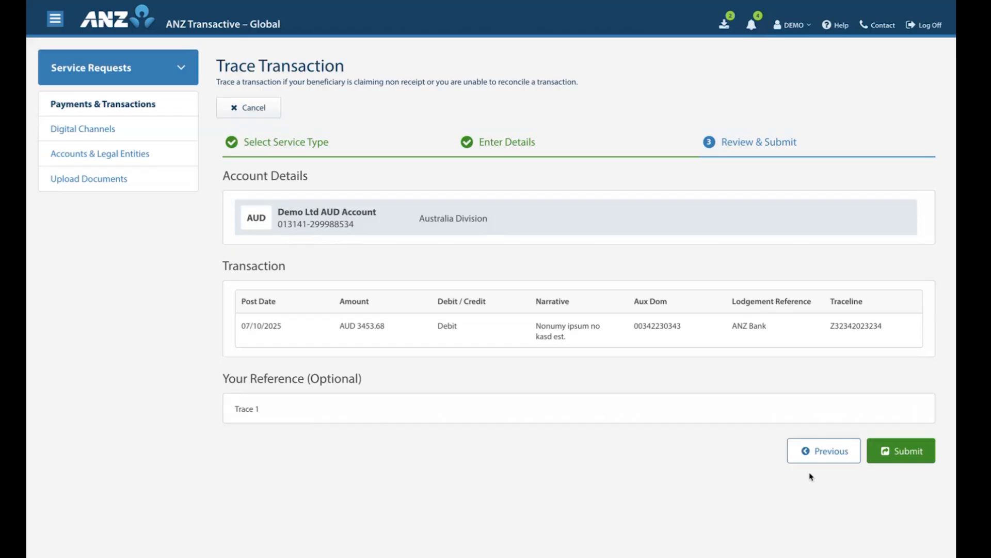
click(906, 457)
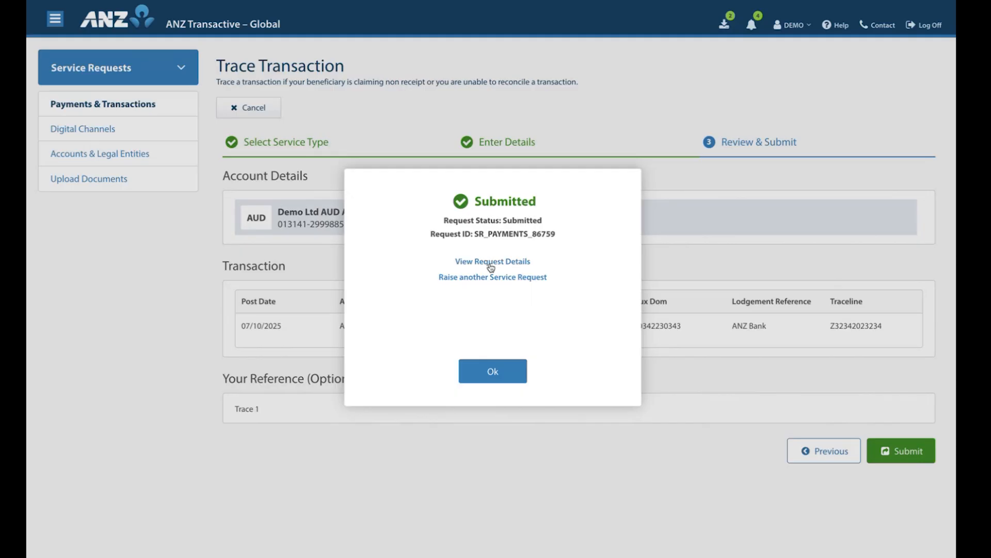
click(493, 371)
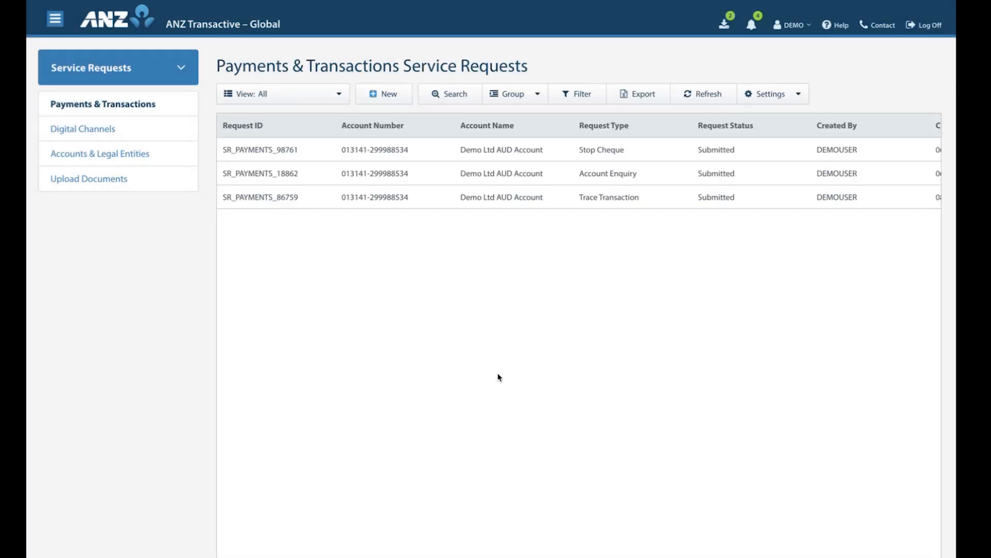
View the details of the submitted Trace Transaction request and close them
click(603, 199)
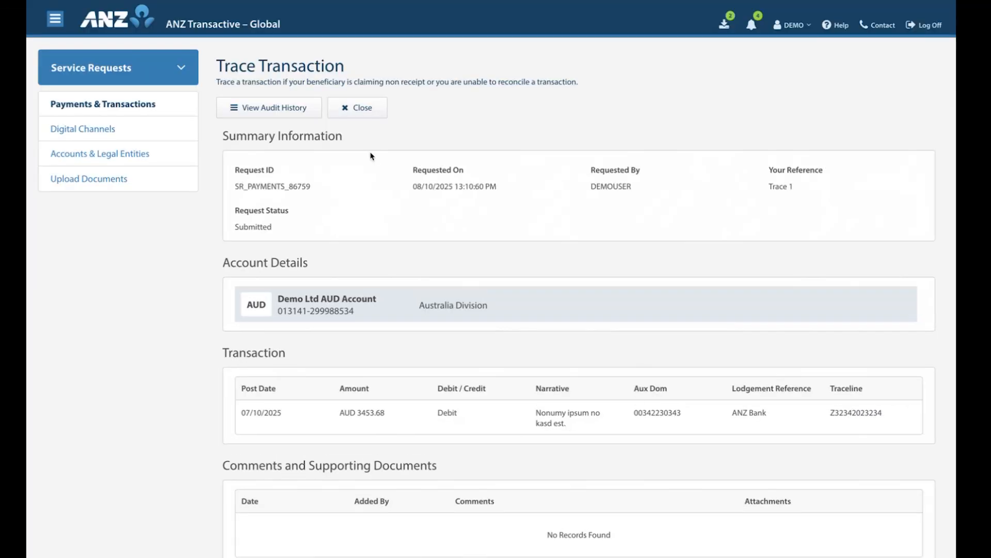
click(353, 109)
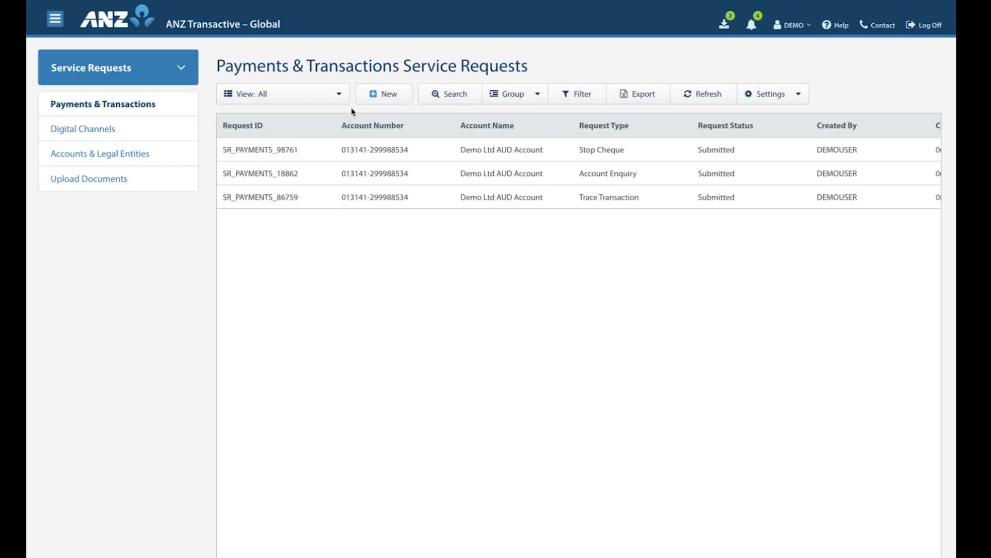
Create a new Transaction Enquiry service request for the Demo Ltd AUD Account
click(386, 95)
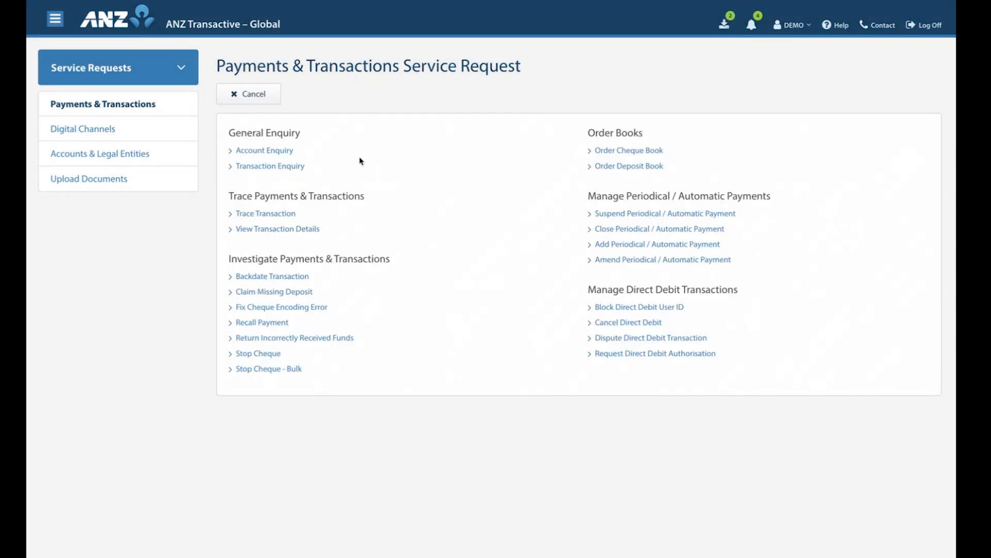
click(268, 166)
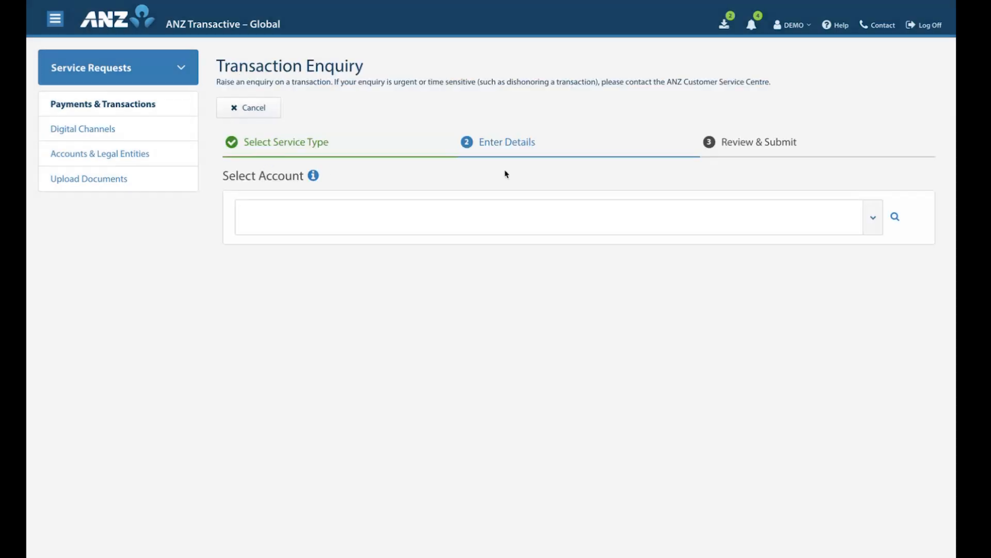
click(869, 215)
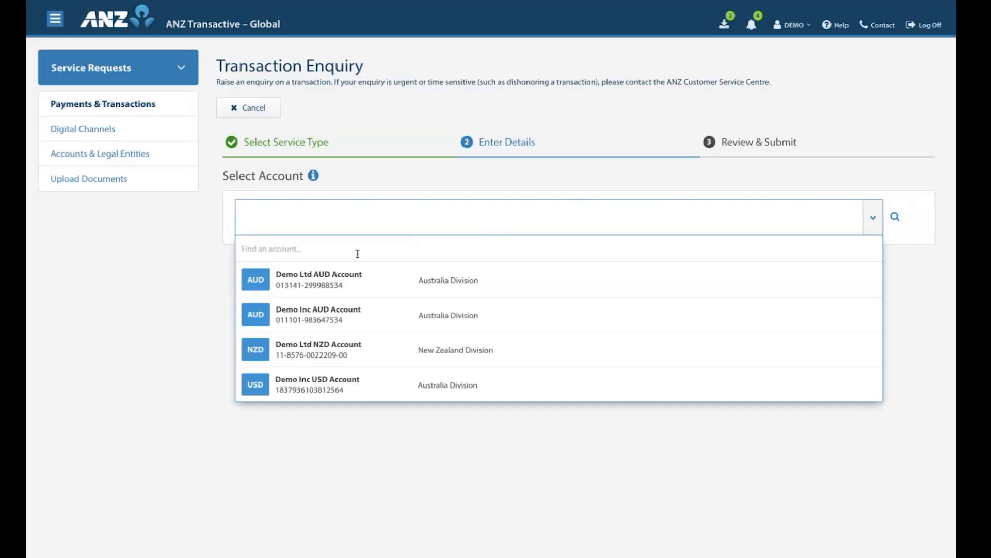
click(357, 285)
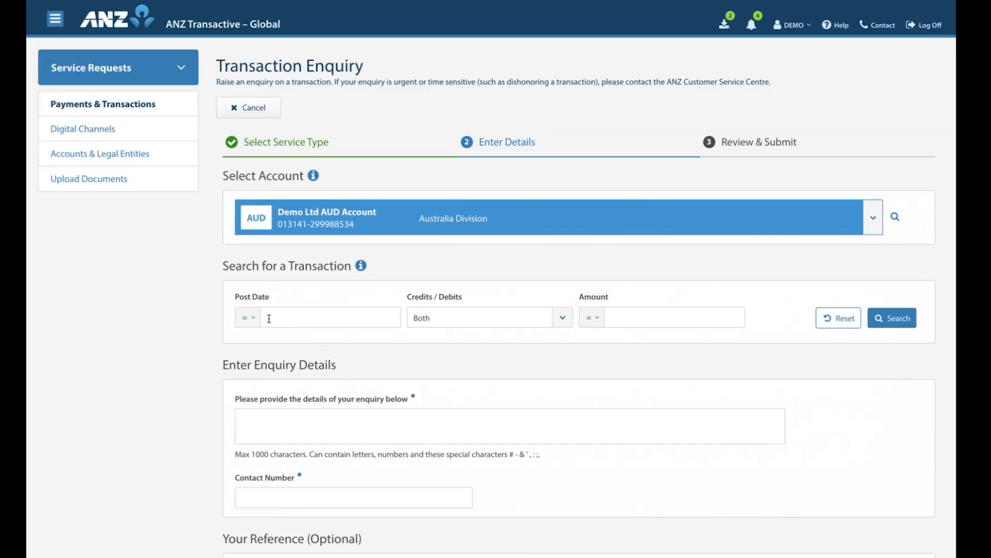
Search for enquiry transactions with a post date range from 01/10/2025 to 08/10/2025
click(249, 318)
click(265, 350)
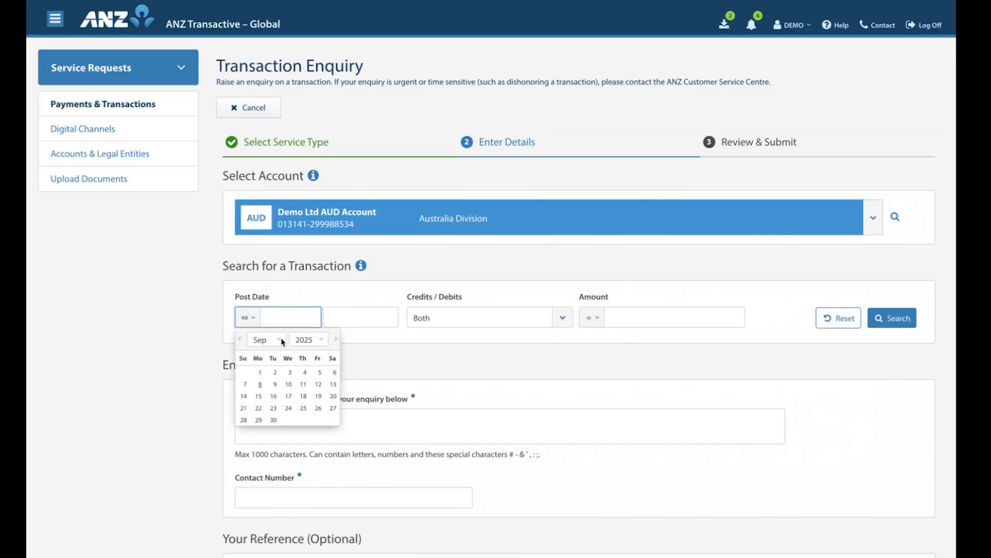
click(283, 340)
click(268, 357)
click(290, 373)
click(378, 384)
click(879, 324)
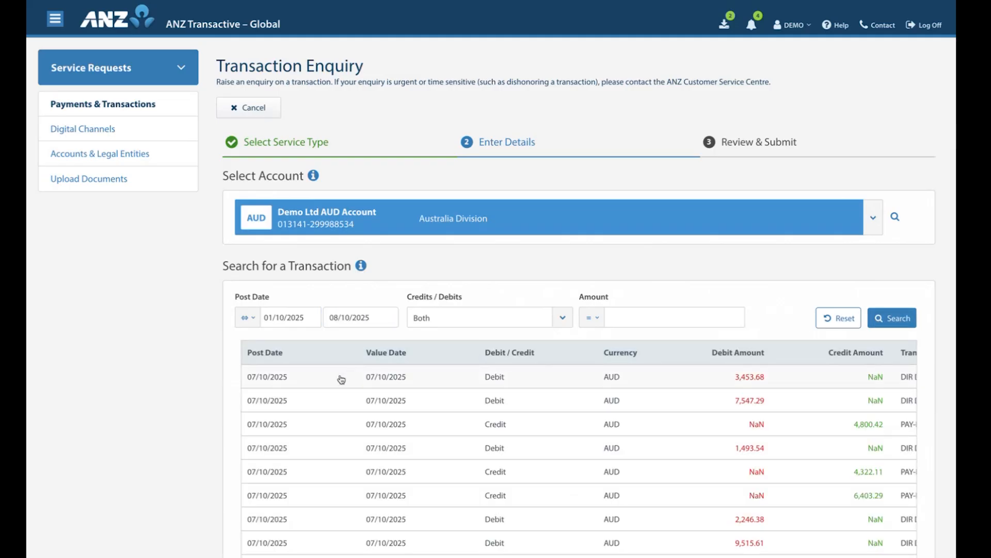
Select the AUD 3,453.68 debit transaction and enter "investigate transaction" as the enquiry details
click(340, 378)
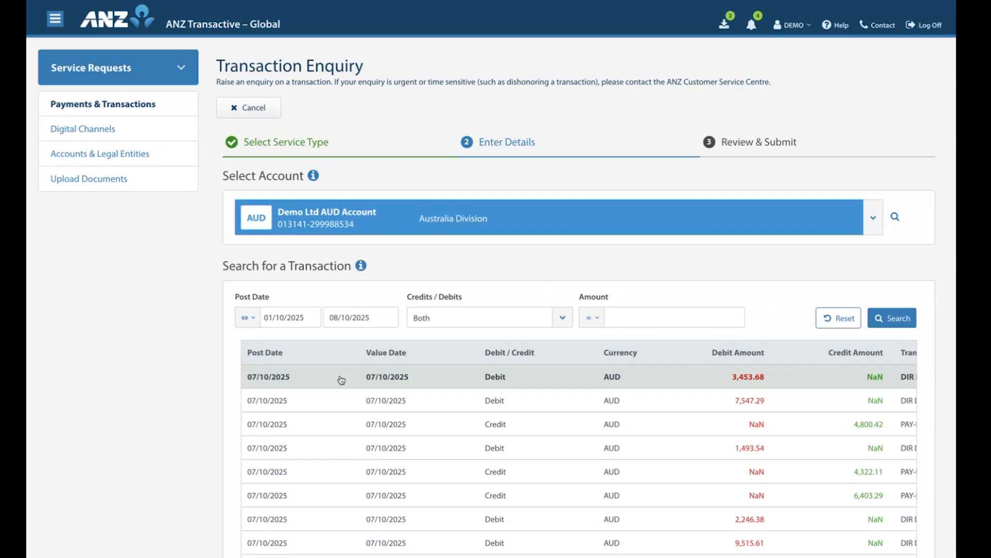
scroll(336, 382, down, 5)
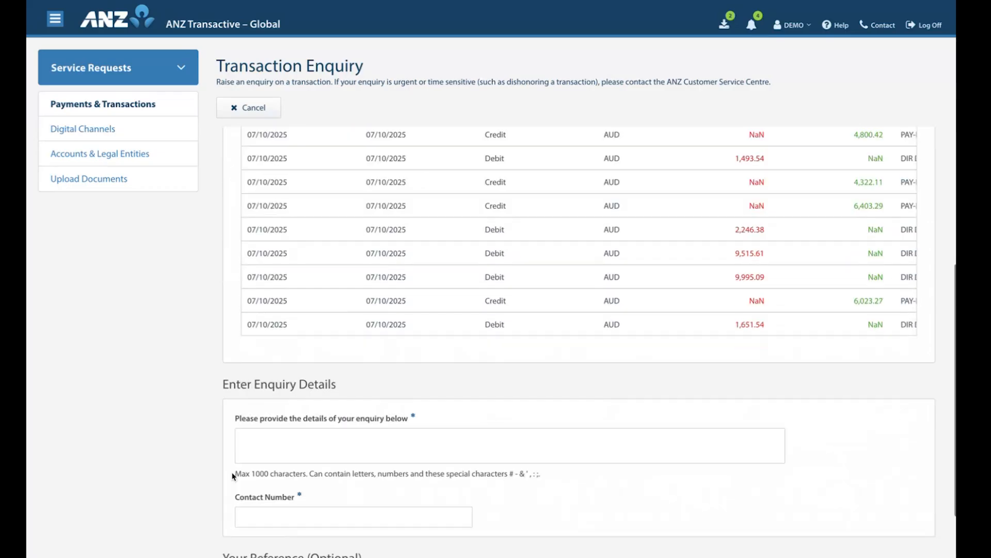
click(259, 426)
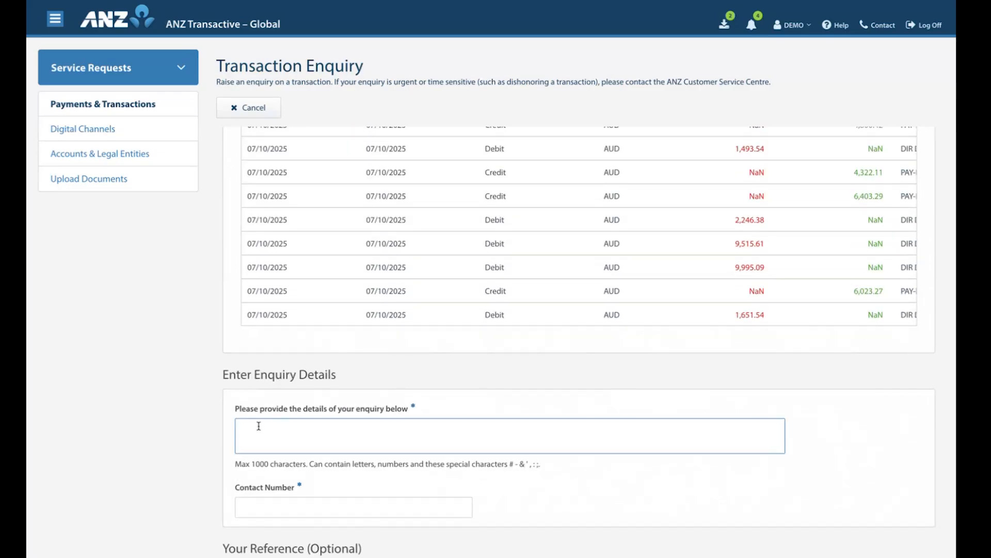
text(ive)
text(nvestigate)
text( transaction)
Fill in the enquiry's contact number and set the optional reference to "Trace en1"
scroll(352, 434, down, 2)
click(303, 430)
text(04999999999)
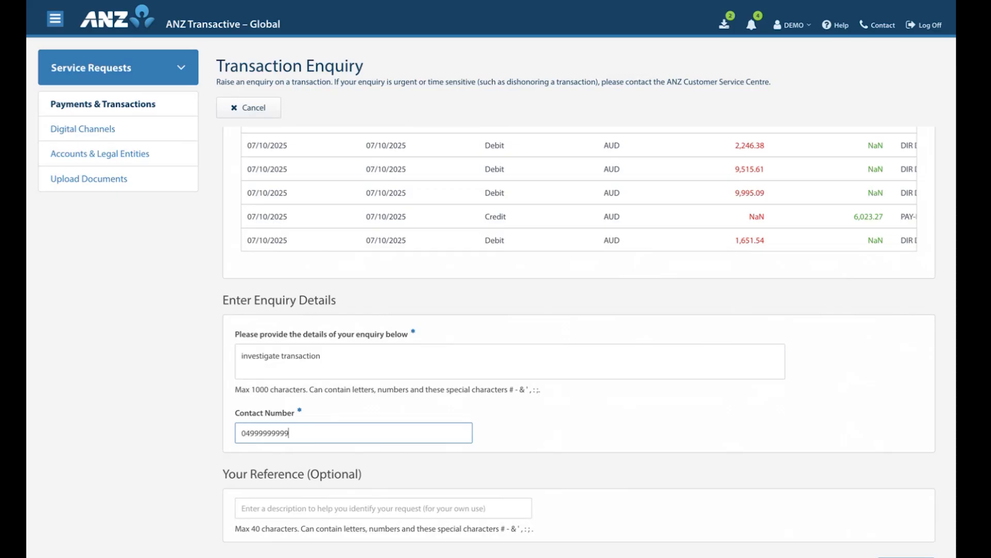
click(287, 510)
text(Trace)
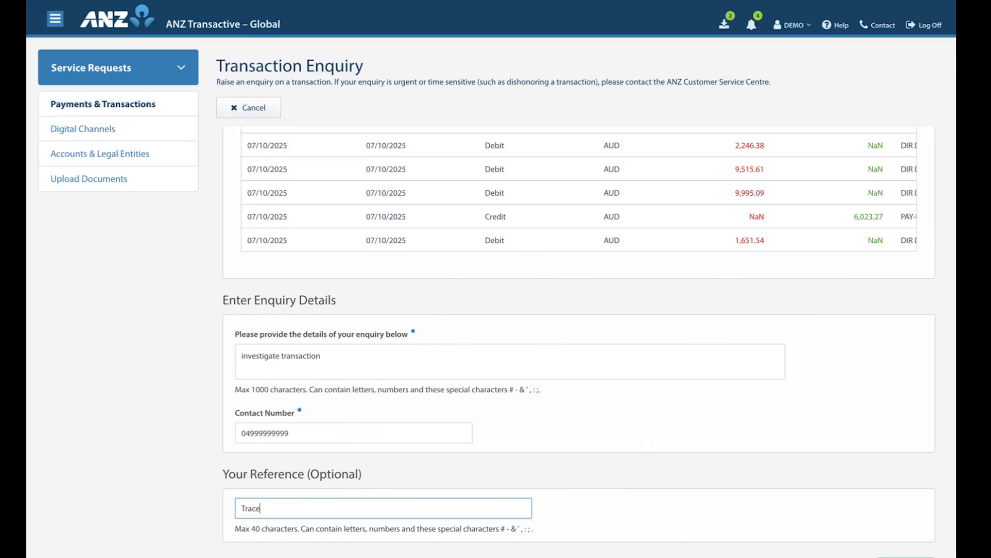
text( en1)
Review and submit the Transaction Enquiry request, and return to the service requests list
click(906, 556)
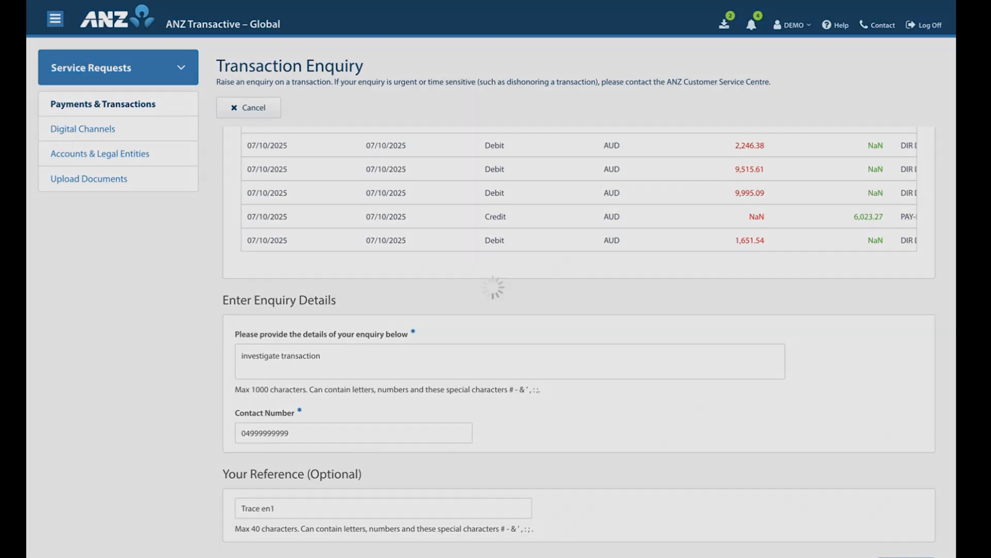
scroll(672, 475, down, 1)
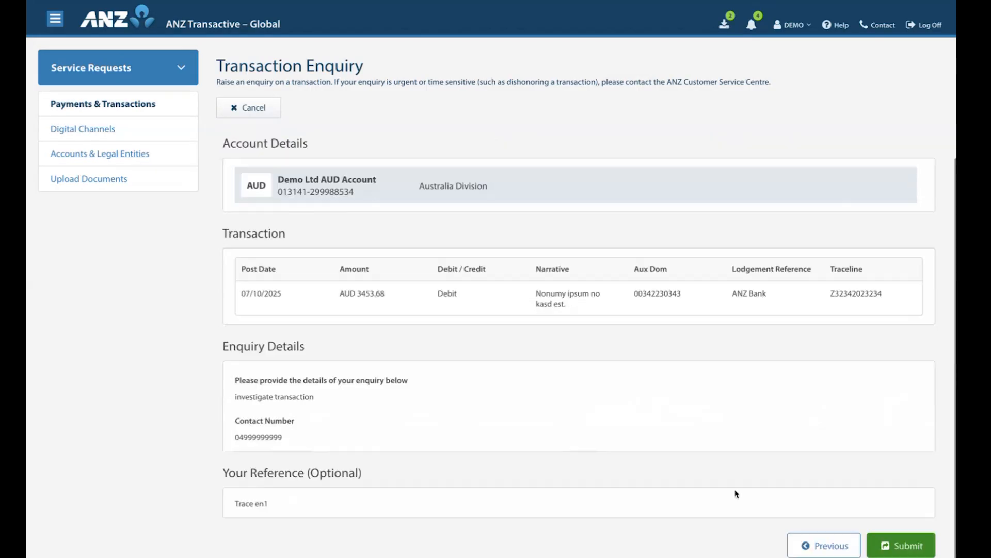
click(907, 550)
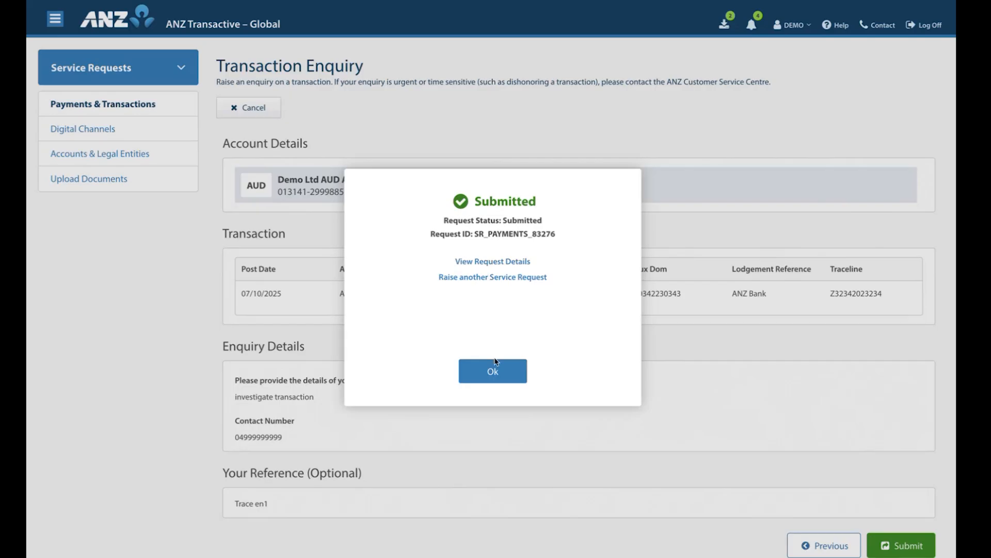
click(495, 378)
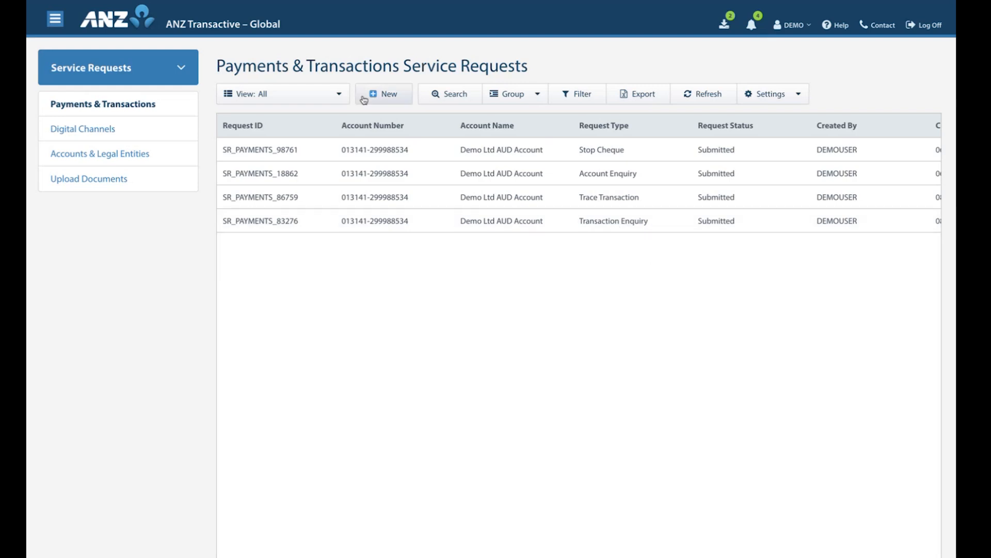
Start a new Claim Missing Deposit service request for the Demo Ltd AUD Account
click(385, 93)
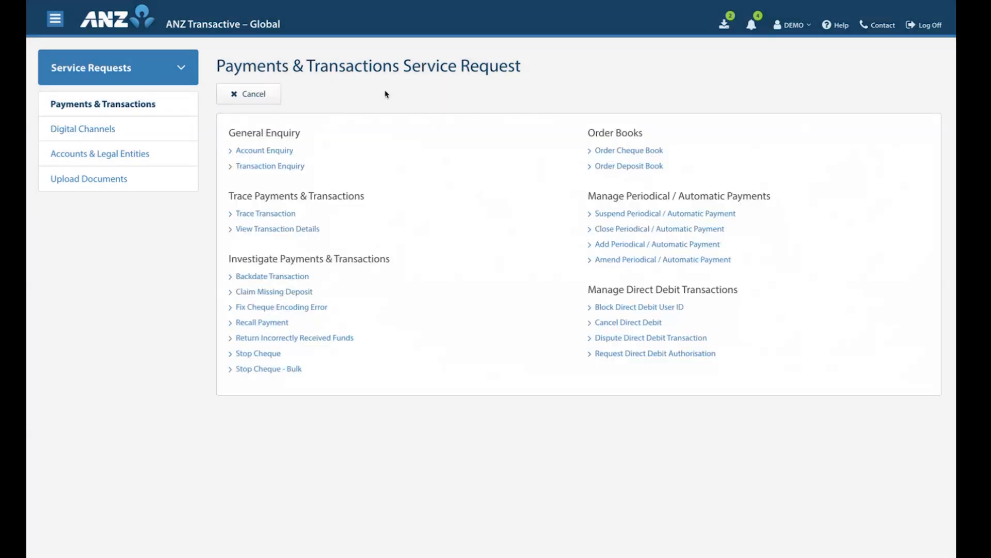
click(270, 292)
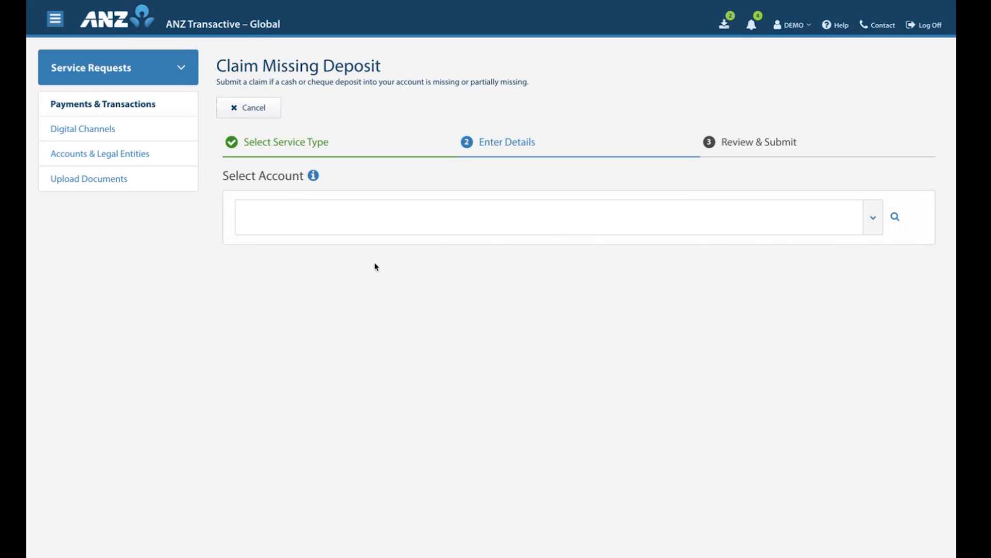
click(875, 208)
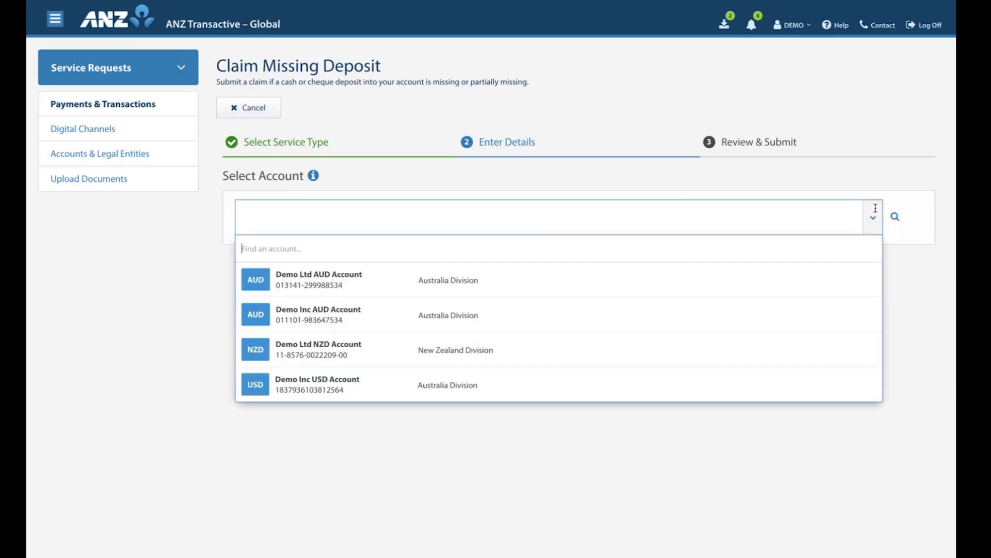
click(606, 275)
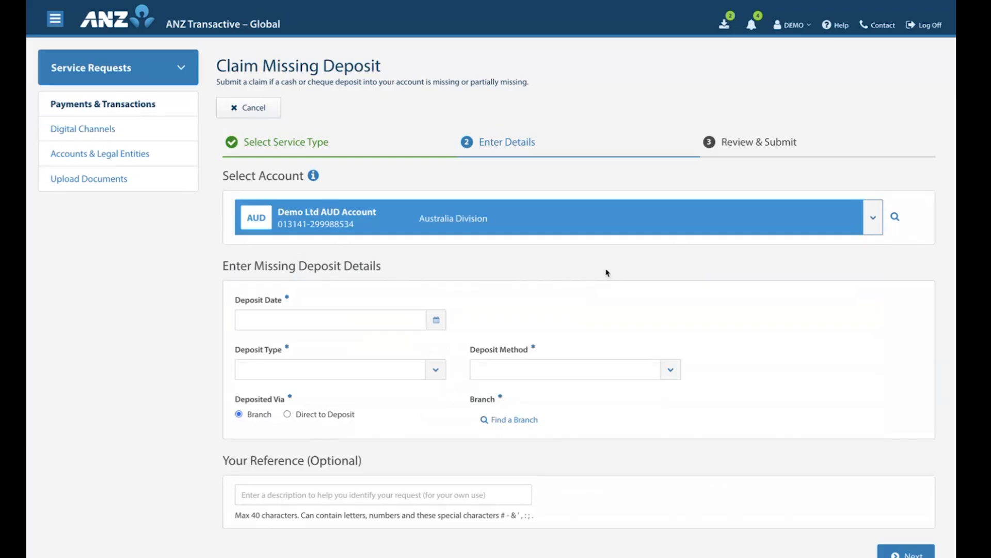
Enter the deposit date 06/10/2025, type Cash and method Fast Deposit Bag, including the fast deposit bag number
click(436, 319)
click(260, 386)
click(436, 375)
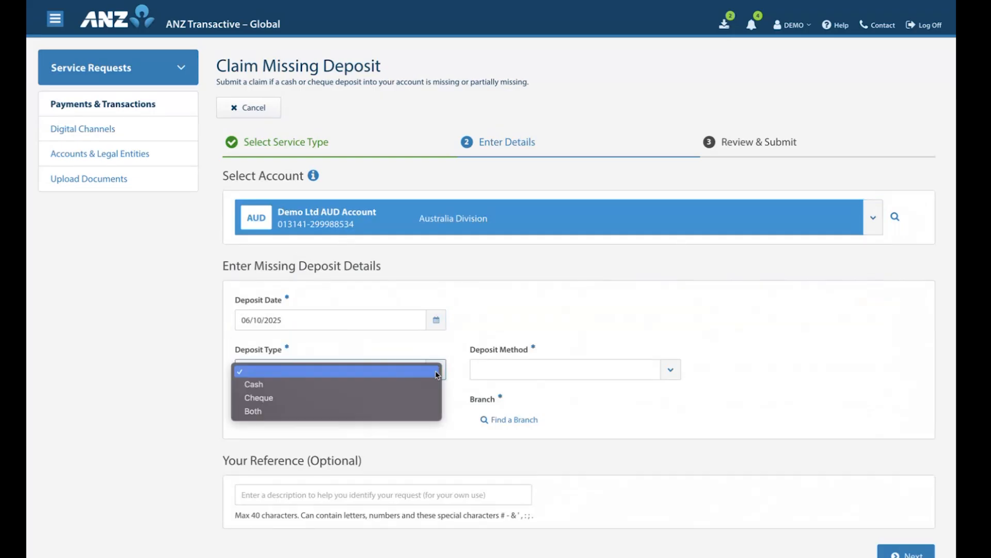
click(384, 387)
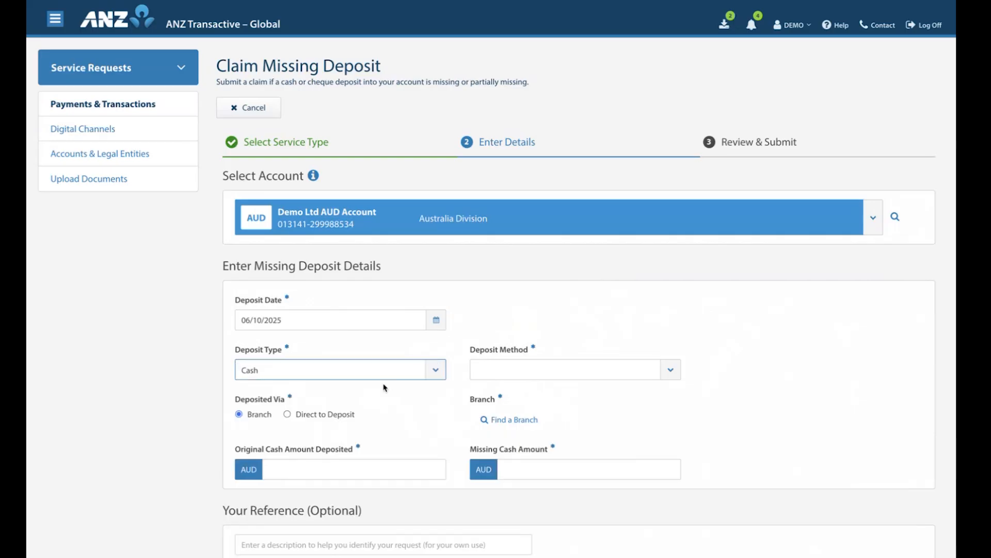
click(666, 374)
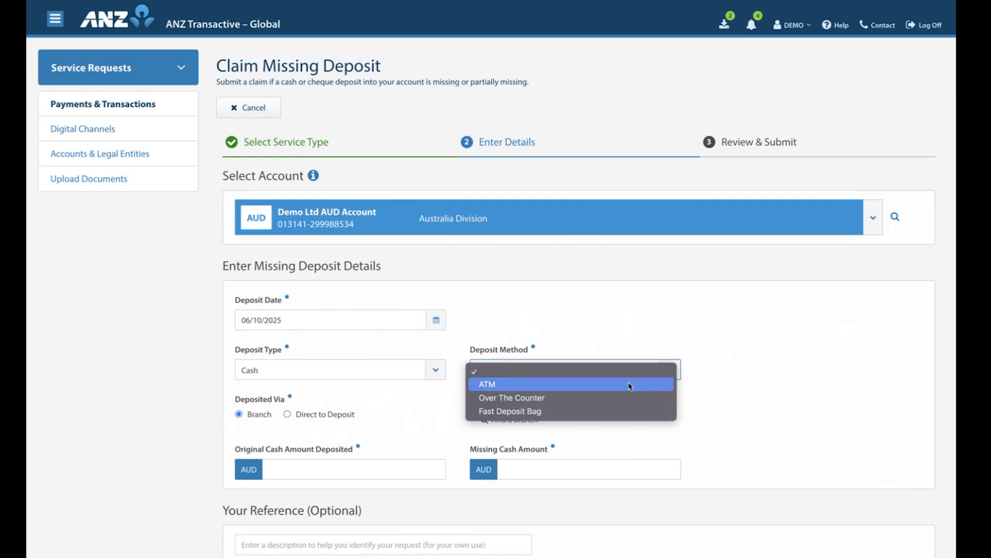
click(620, 413)
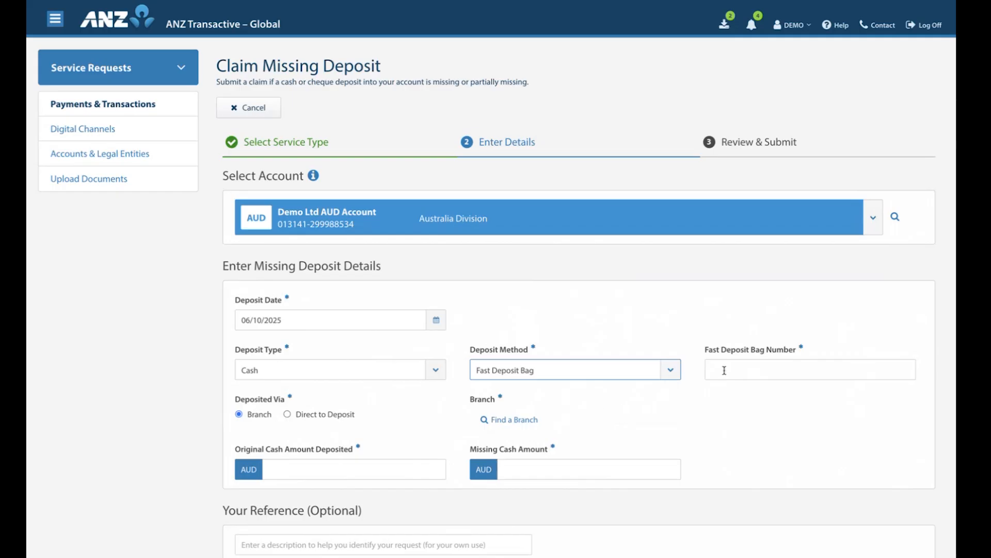
click(725, 370)
text(321111111)
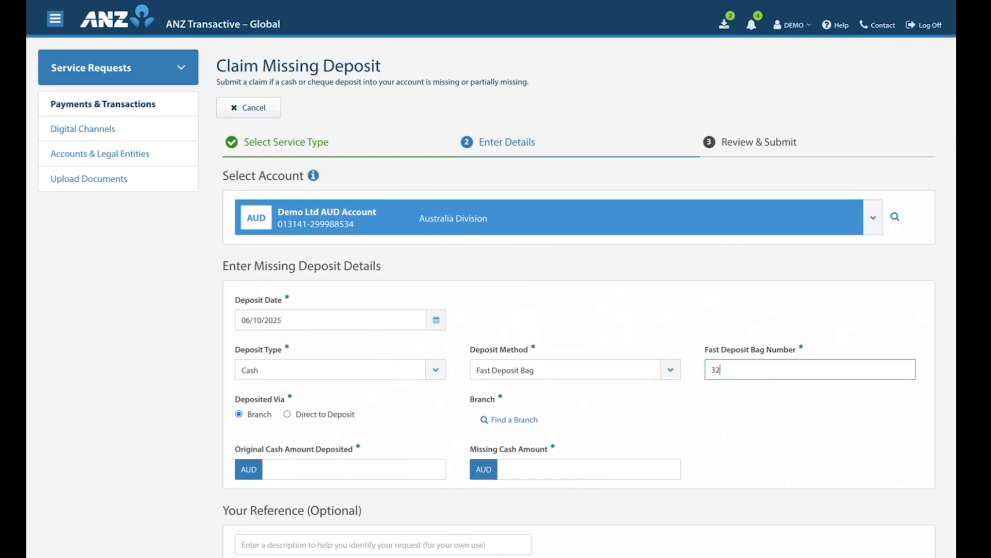
click(725, 406)
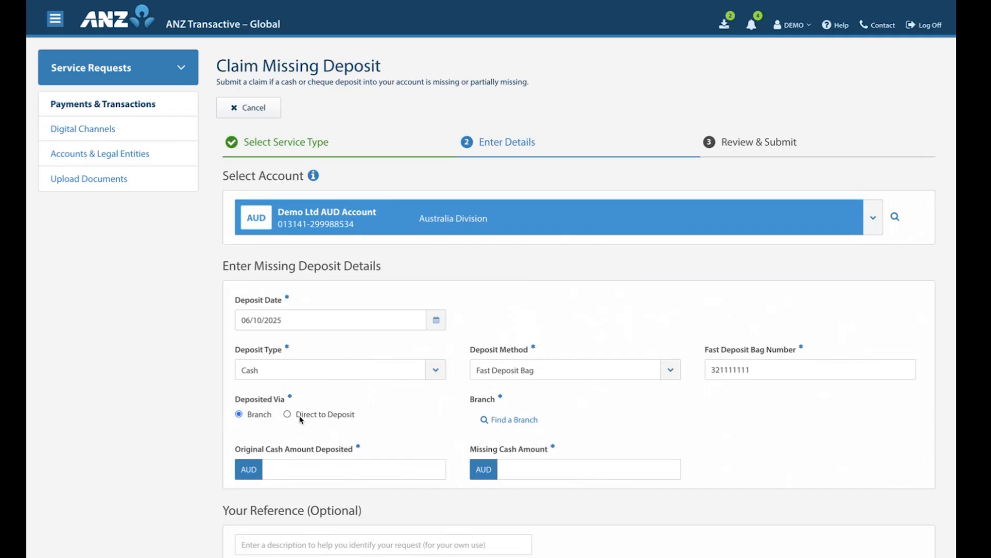
Find and select the South Yarra branch as the branch where the deposit was made
click(504, 421)
click(386, 186)
click(534, 497)
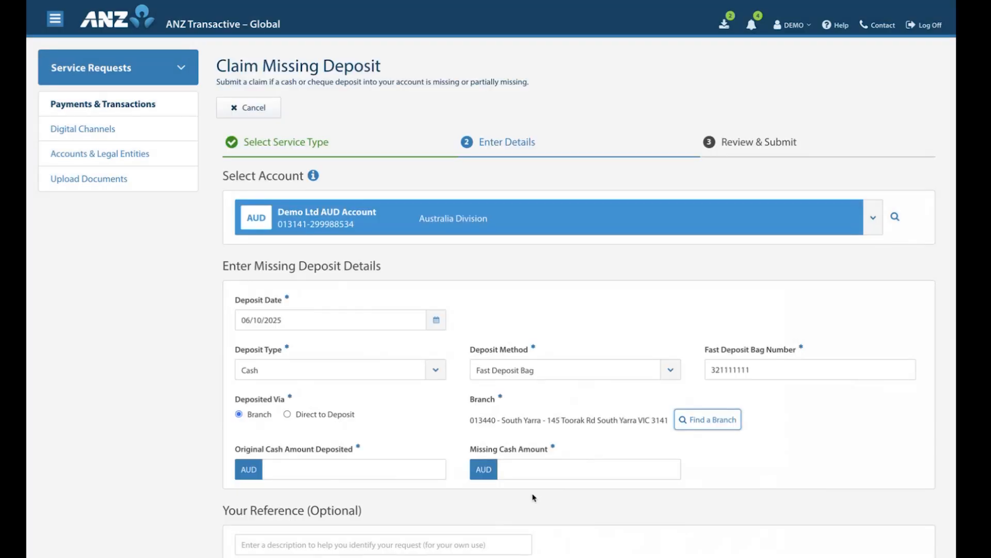
Enter AUD 1,000.00 as the original cash amount deposited and AUD 200.00 as the missing cash amount
click(367, 463)
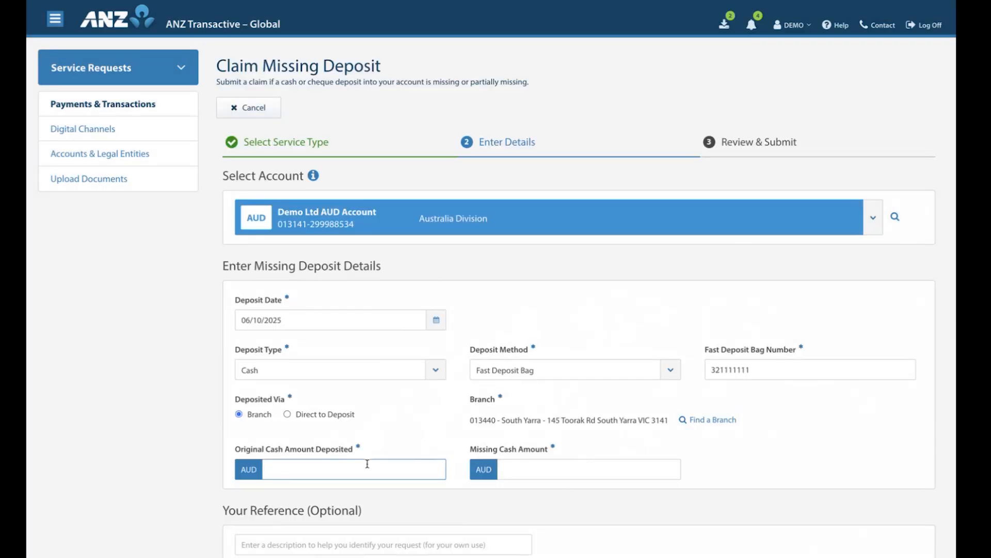
text(1000)
click(558, 470)
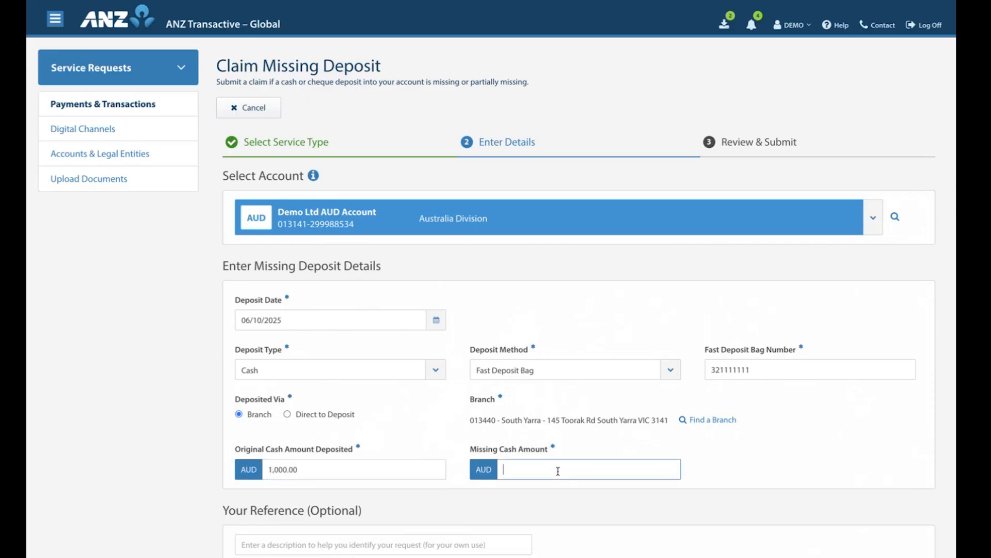
text(200)
click(692, 480)
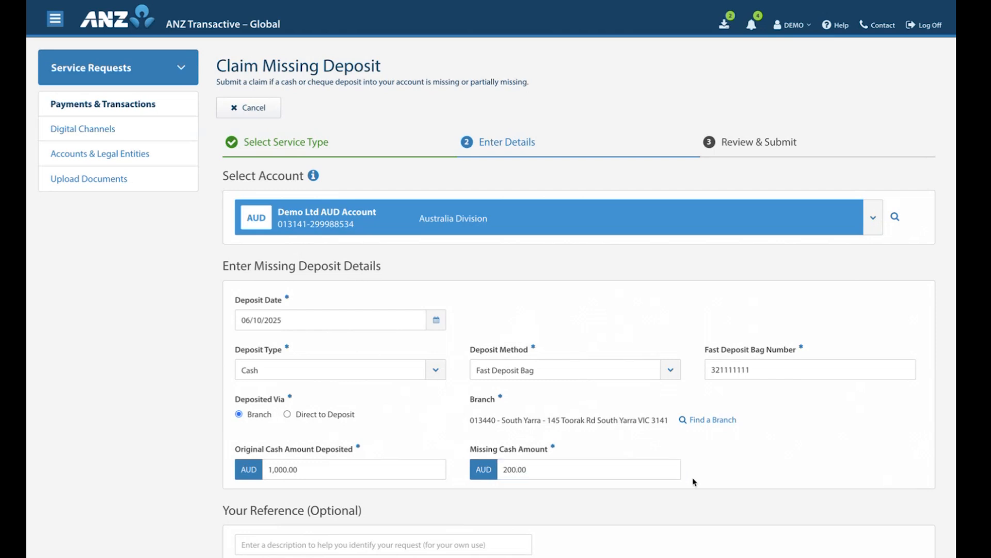
Set the optional reference of the missing deposit claim to "Deposit 1"
scroll(531, 505, down, 1)
click(374, 489)
text(Deposit 1)
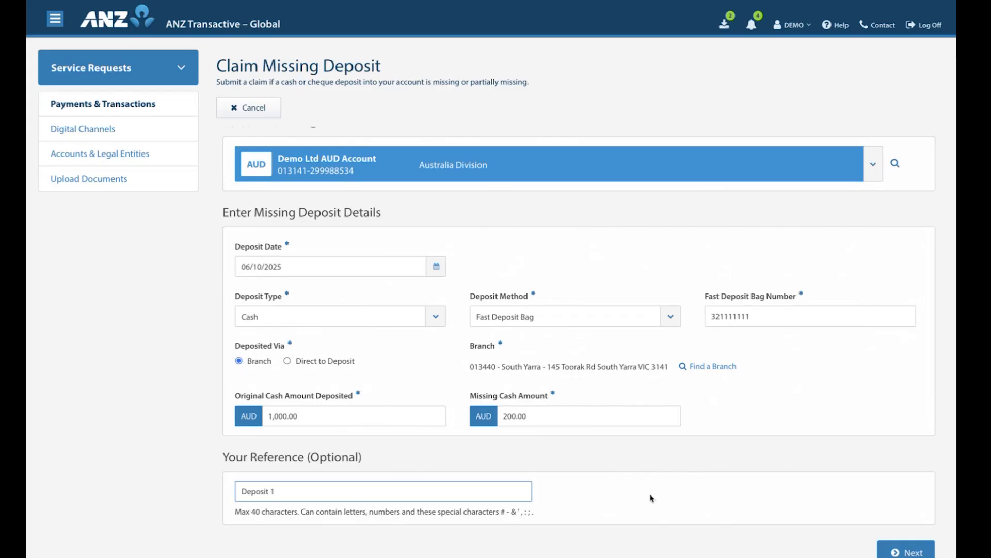
Review and submit the Claim Missing Deposit request, and return to the service requests list
click(906, 551)
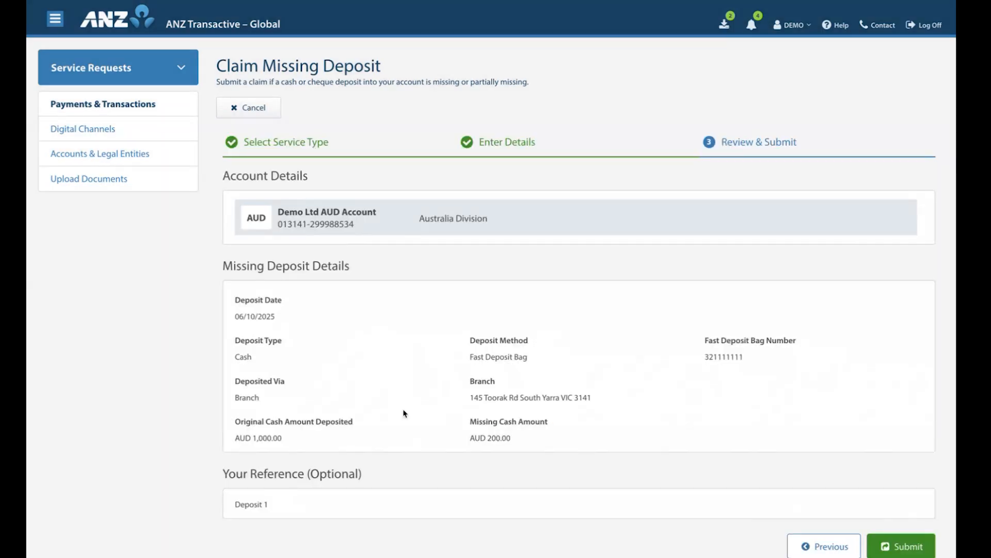
click(918, 552)
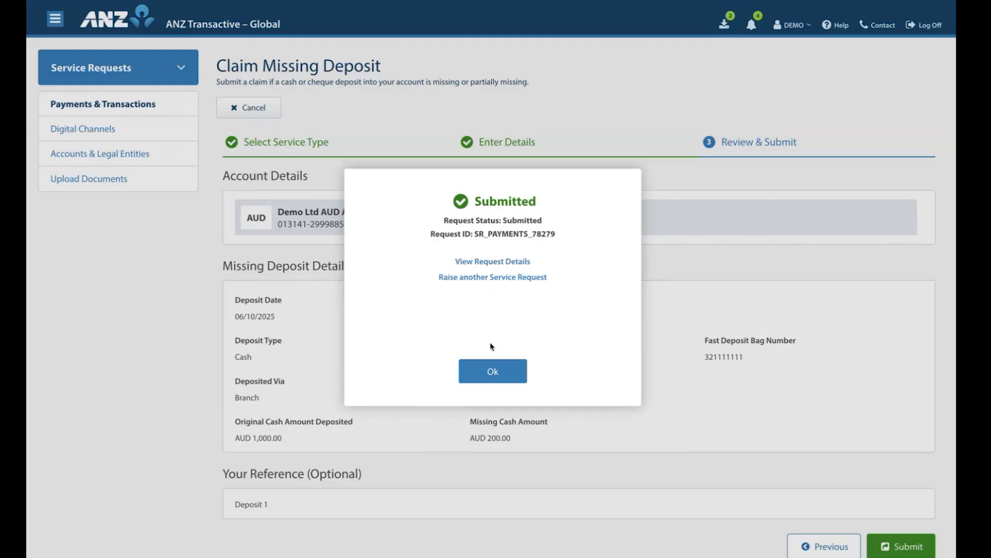
click(497, 372)
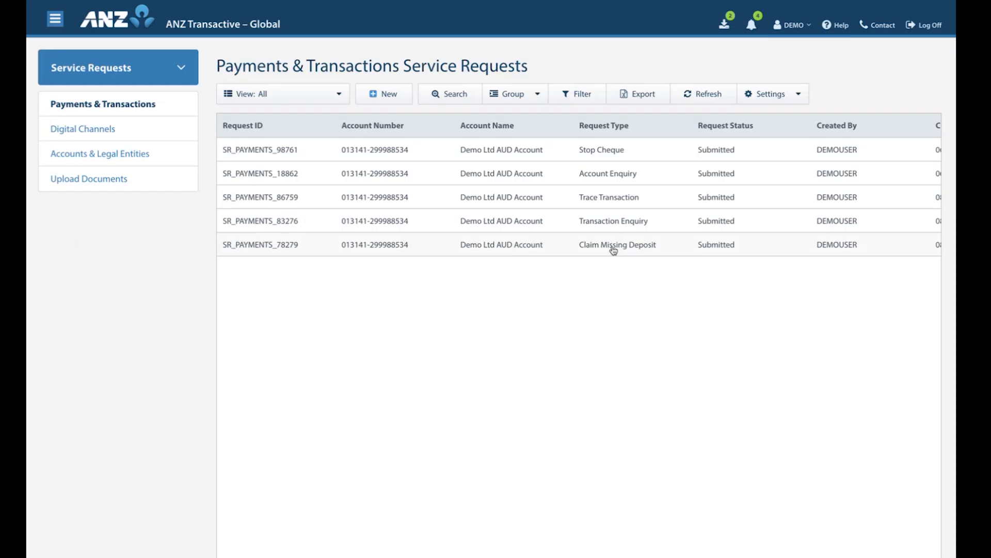
Switch to the Digital Channels service requests and start a new Add User request
click(93, 133)
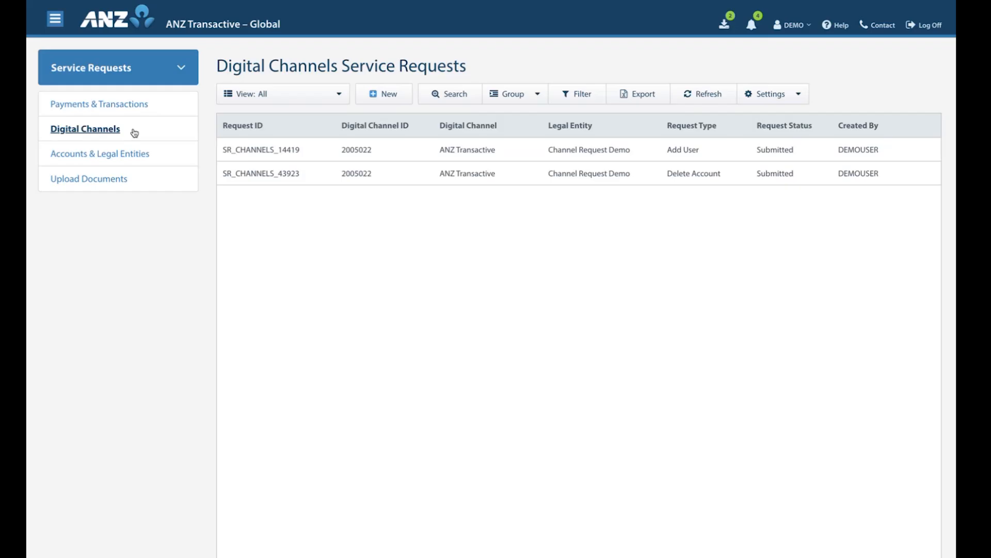
click(395, 101)
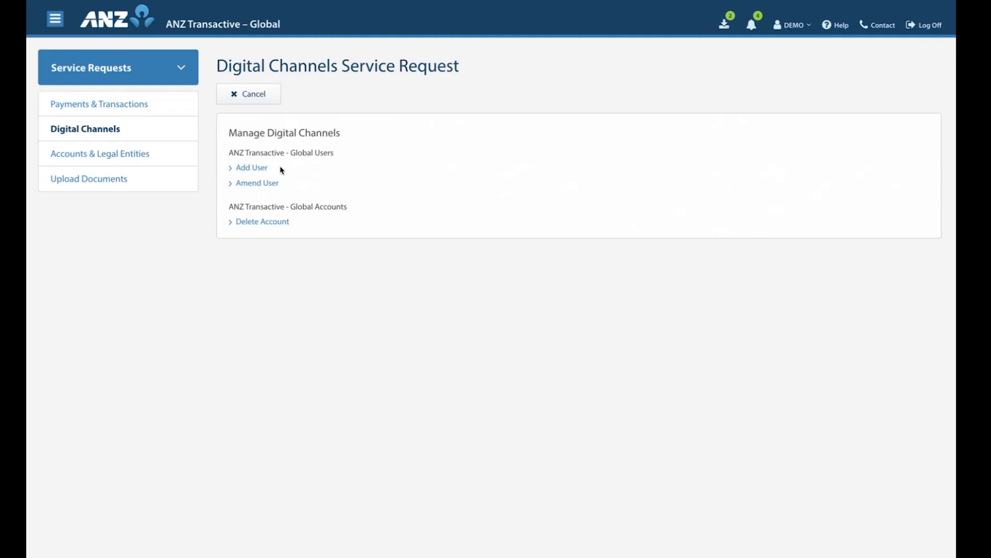
click(251, 169)
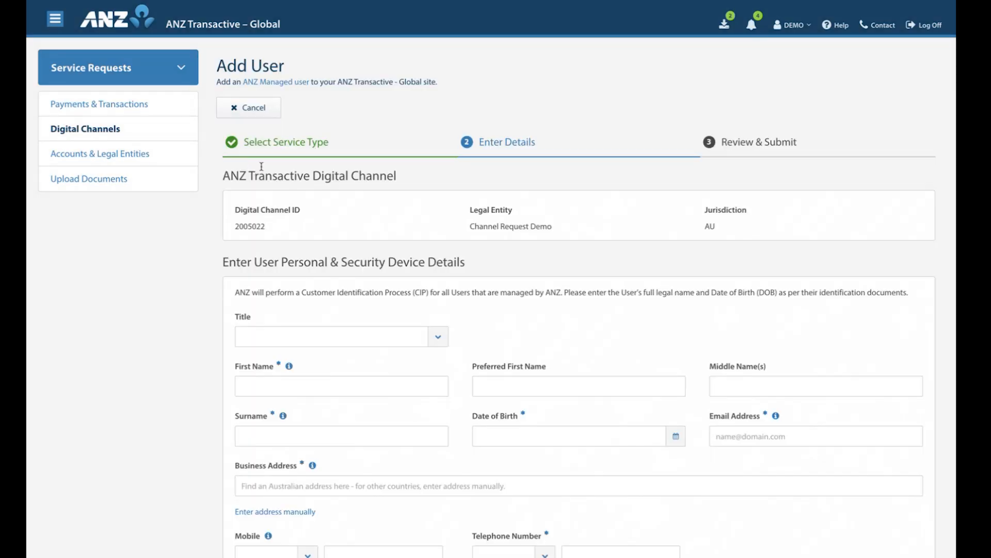
Set the new user's title to Mrs and fill in the first name and surname
click(434, 337)
click(389, 367)
click(301, 387)
text(Jane)
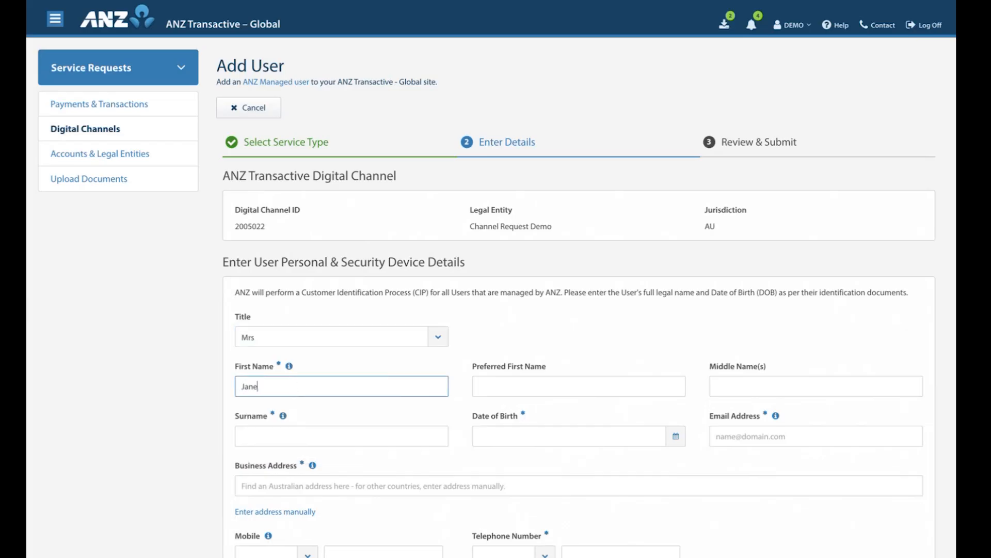
key(Tab)
key(Tab)
key(Tab)
text(Doe)
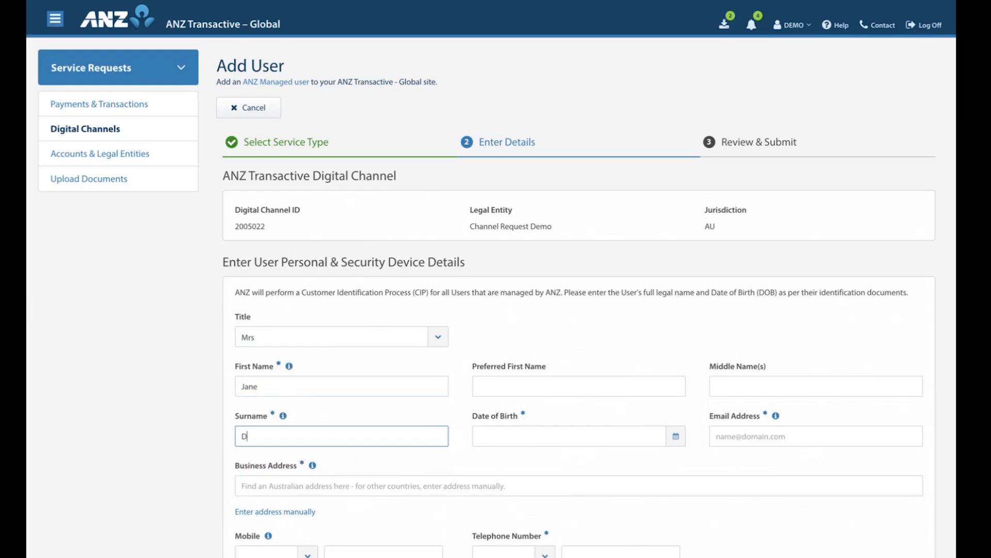
Fill in the new user's date of birth and email address
click(587, 434)
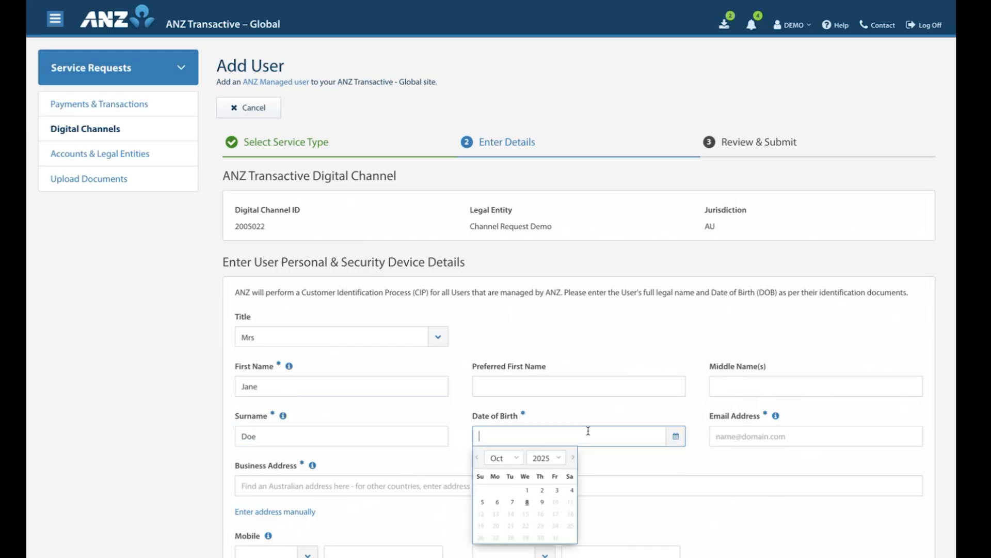
click(532, 501)
click(733, 441)
text(jane@company.com)
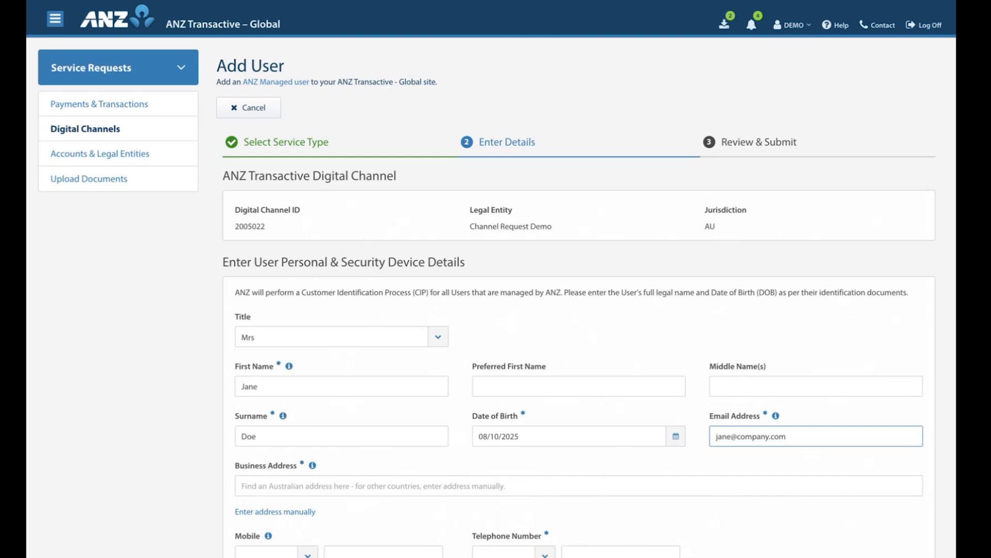
Look up the new user's business address and choose the matching suggestion
click(514, 484)
text(833)
click(497, 508)
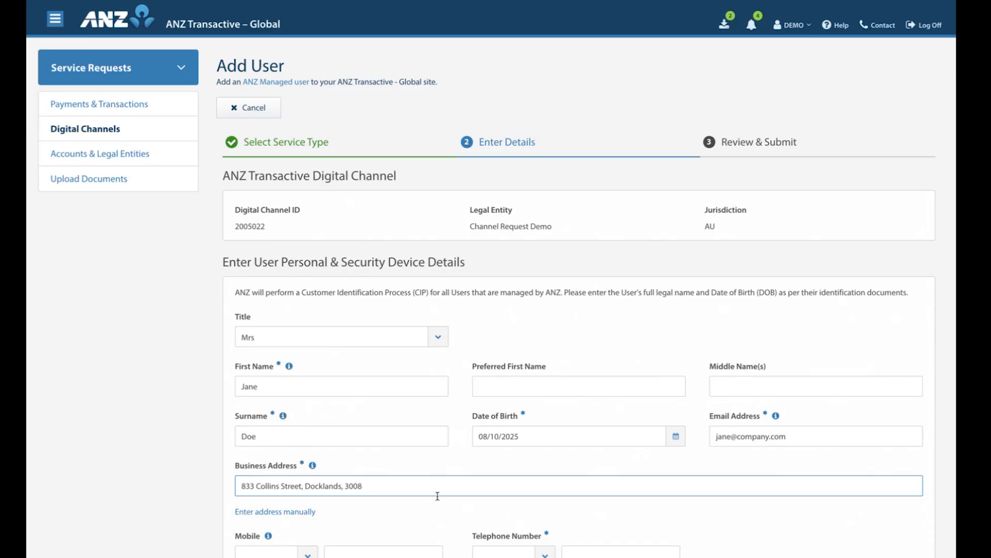
Check the security device type explanation and select ANZ Digital Key for the new user
scroll(420, 503, down, 4)
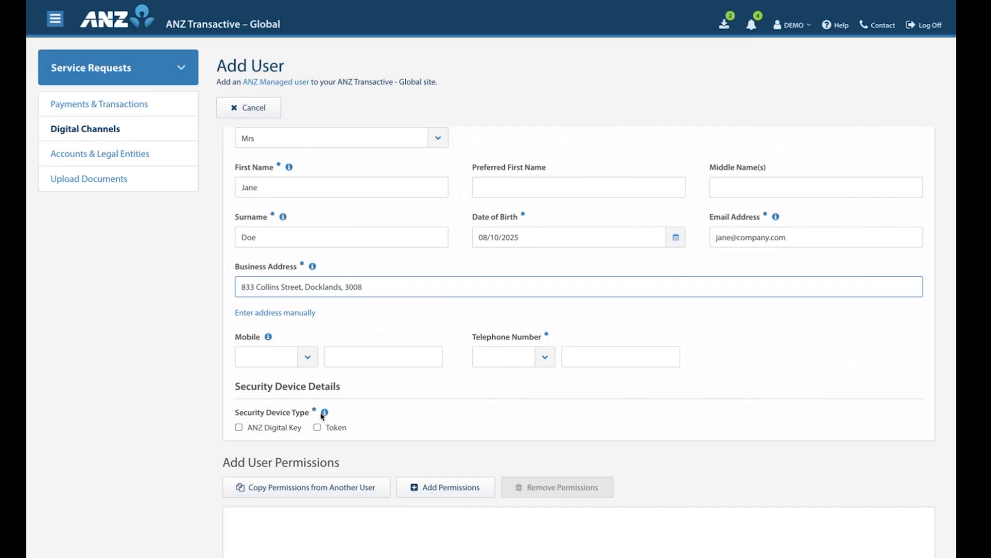
mouse_move(323, 413)
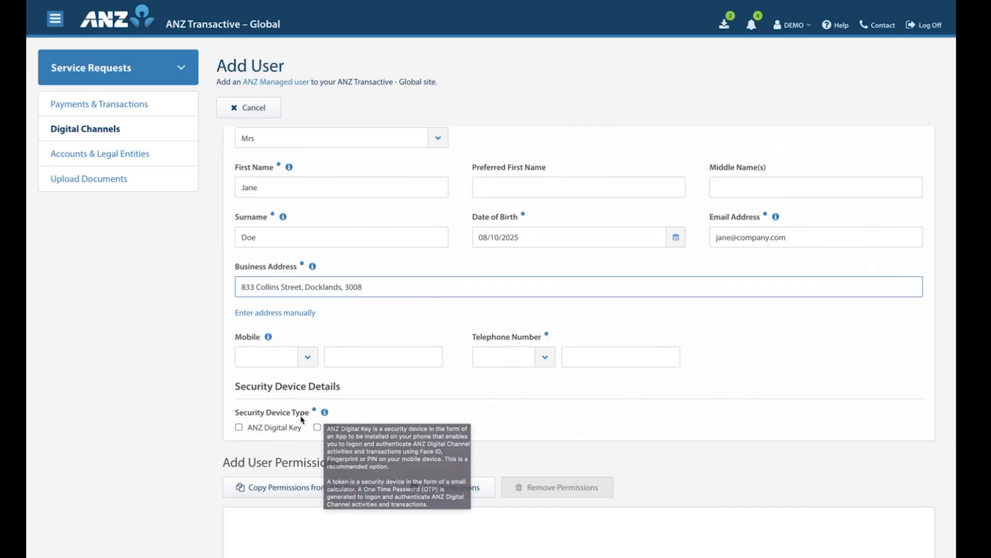
click(239, 428)
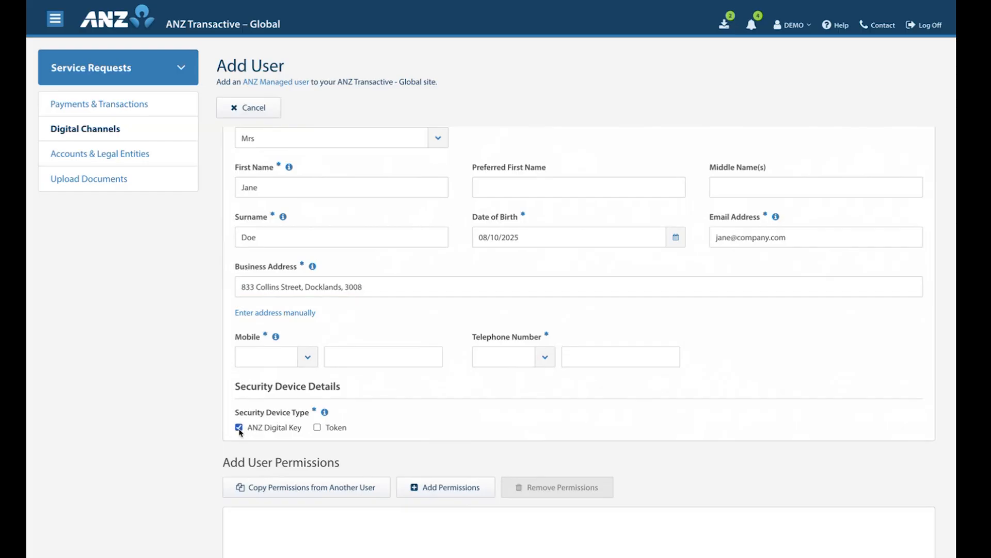
Fill in the new user's mobile and telephone numbers, both with the +61 (AU) country code
click(308, 361)
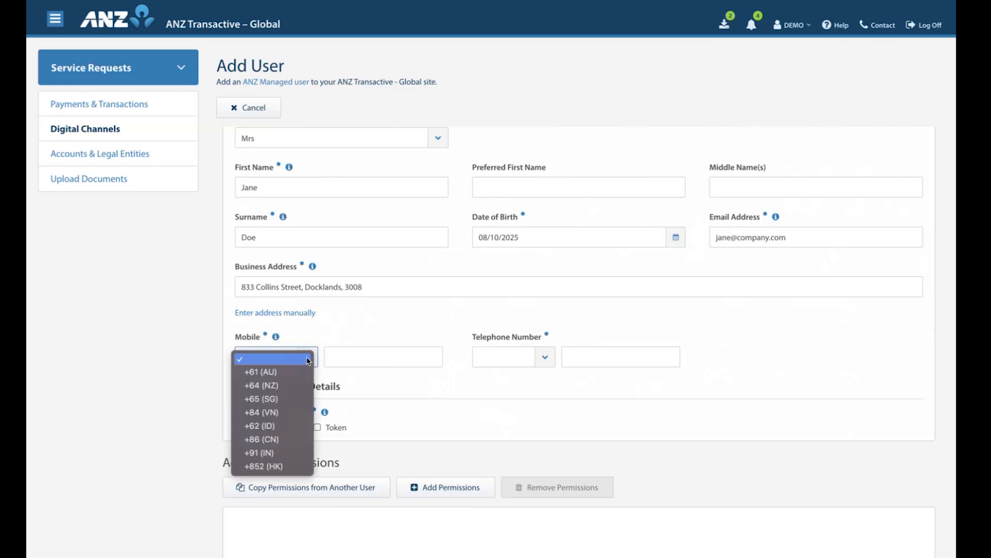
click(253, 371)
click(548, 356)
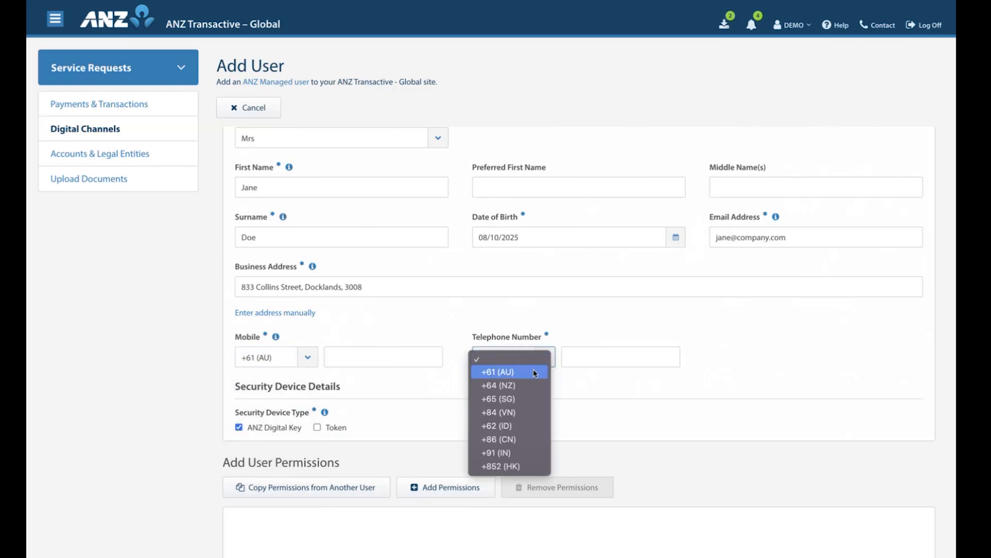
click(526, 372)
click(354, 360)
text(049999999)
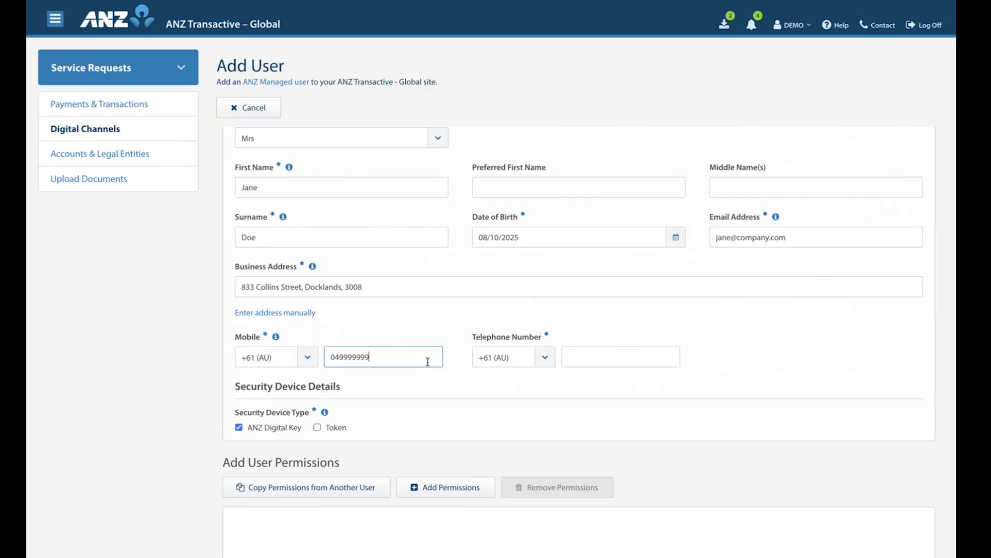
click(593, 356)
text(9999999999)
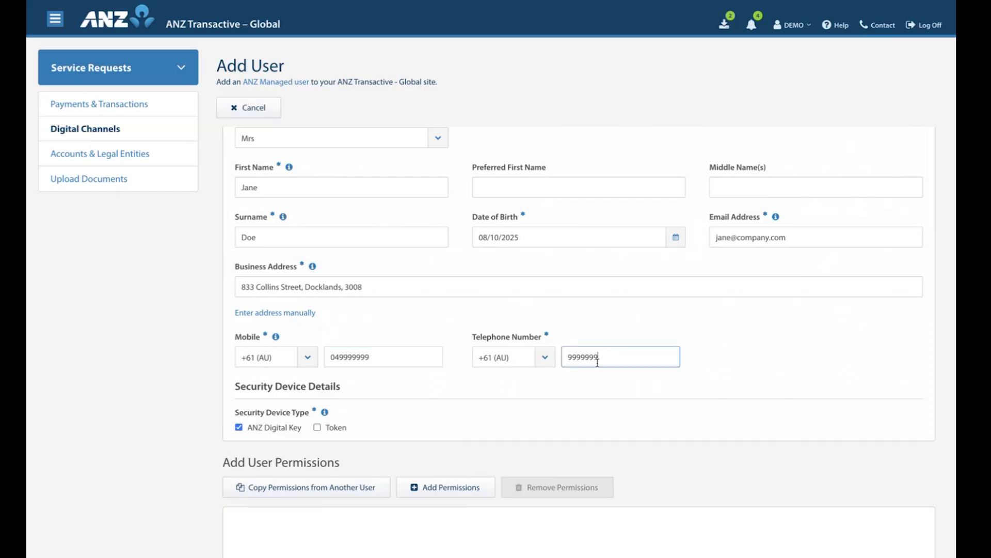
click(511, 394)
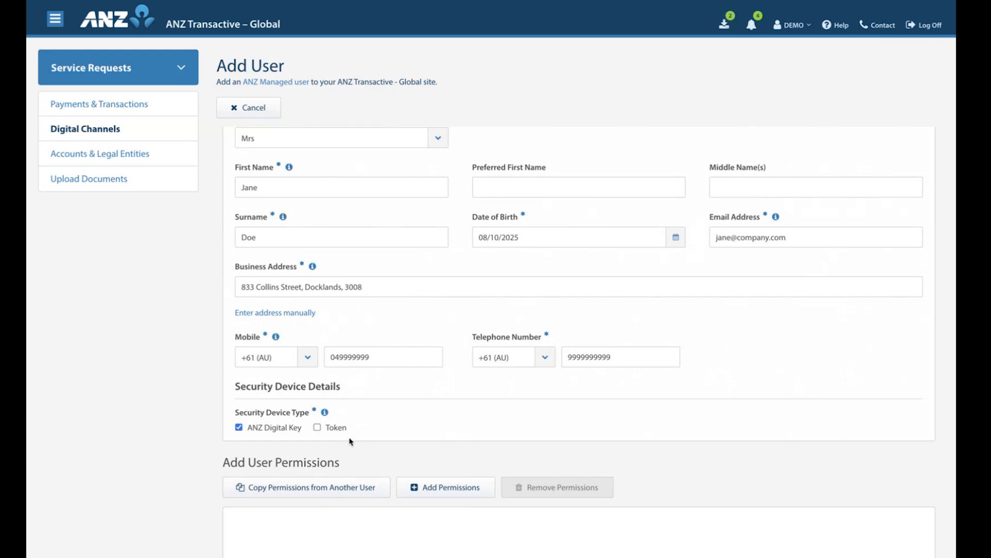
Copy the permissions of the last user in the user list to the new user
scroll(351, 442, down, 5)
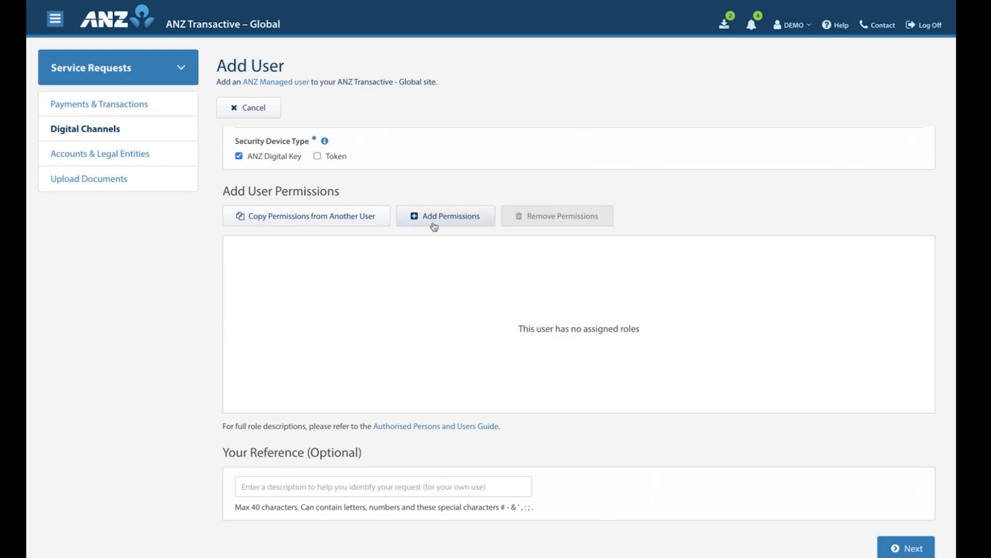
click(297, 216)
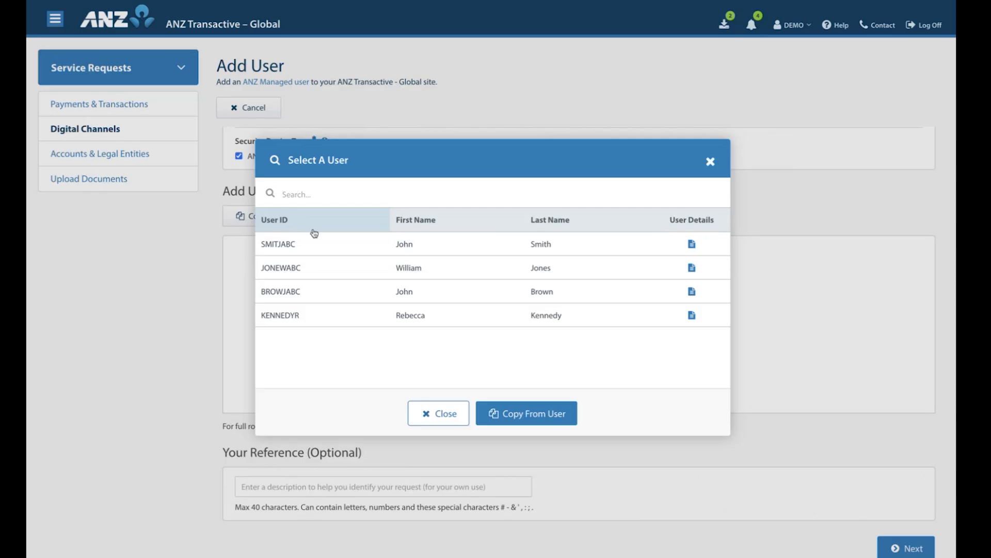
click(383, 317)
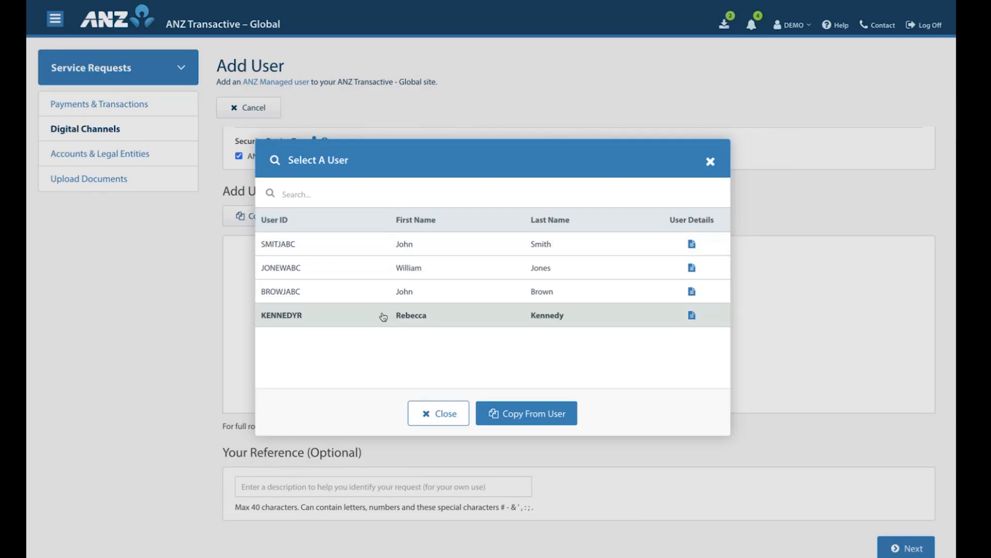
click(519, 413)
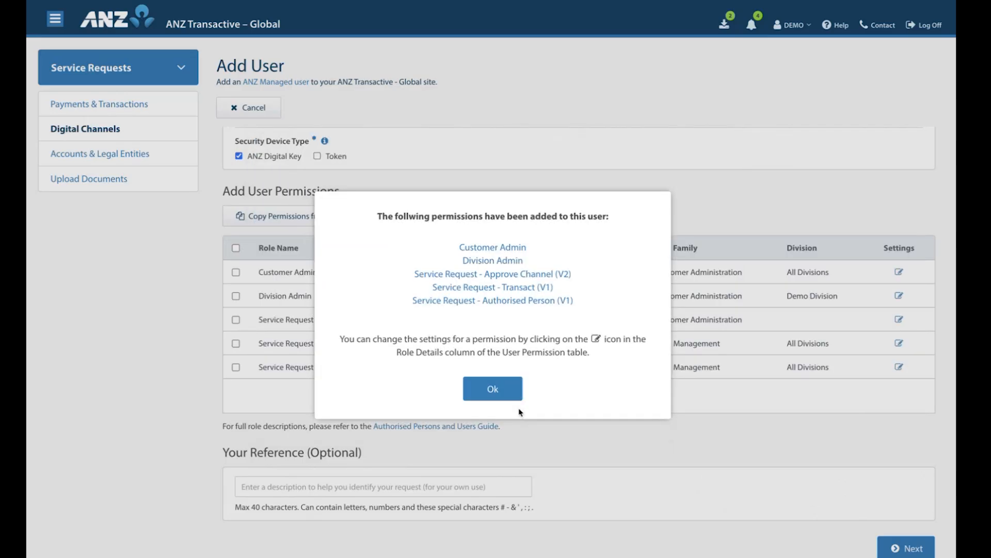
click(495, 395)
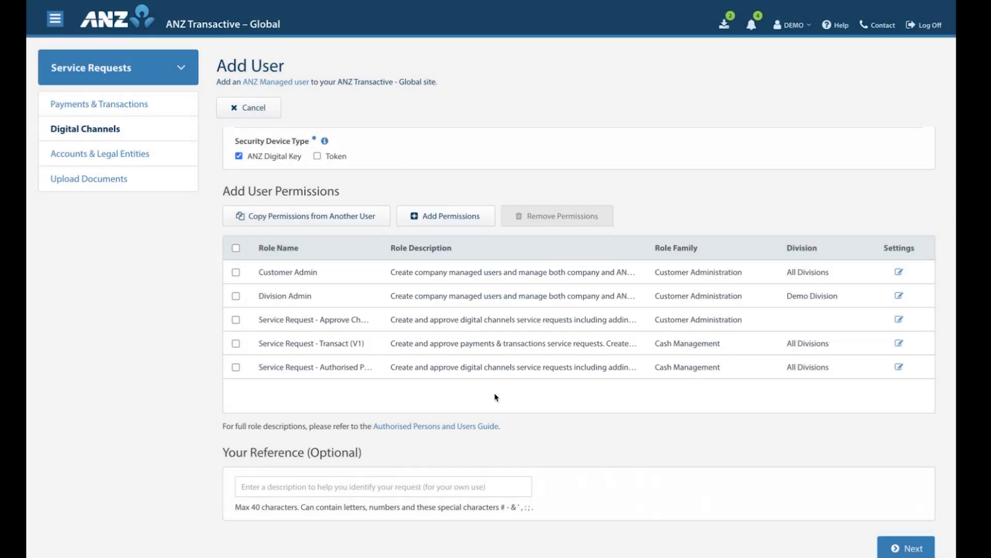
Check the Service Request - Transact (V1) permission settings and the accounts of Legal Entity Demo 1, leaving the settings without saving
click(900, 344)
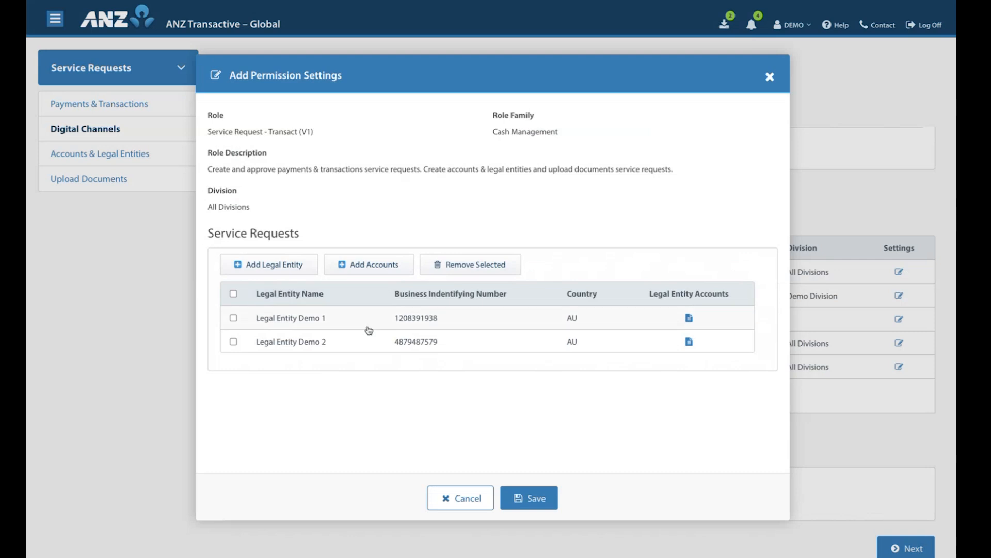
click(690, 318)
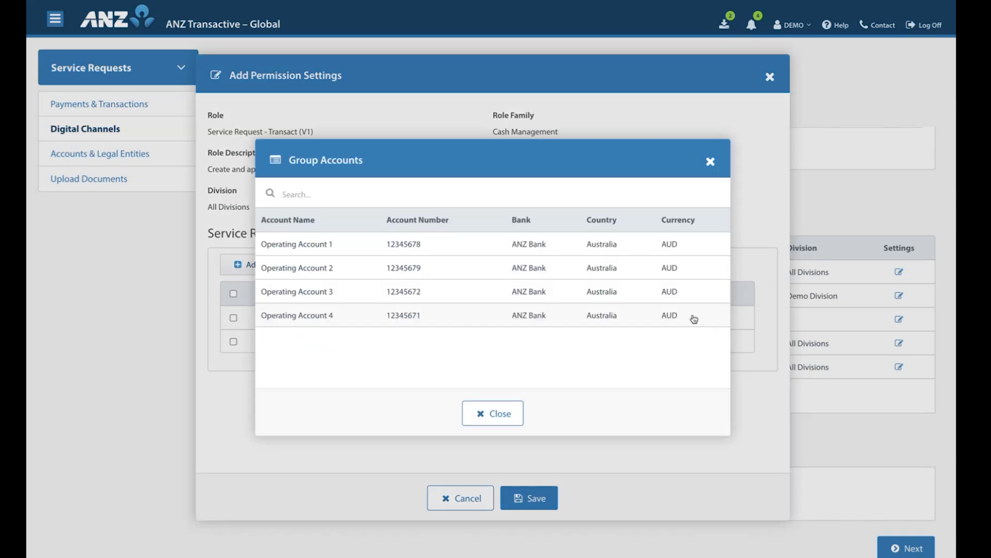
click(507, 415)
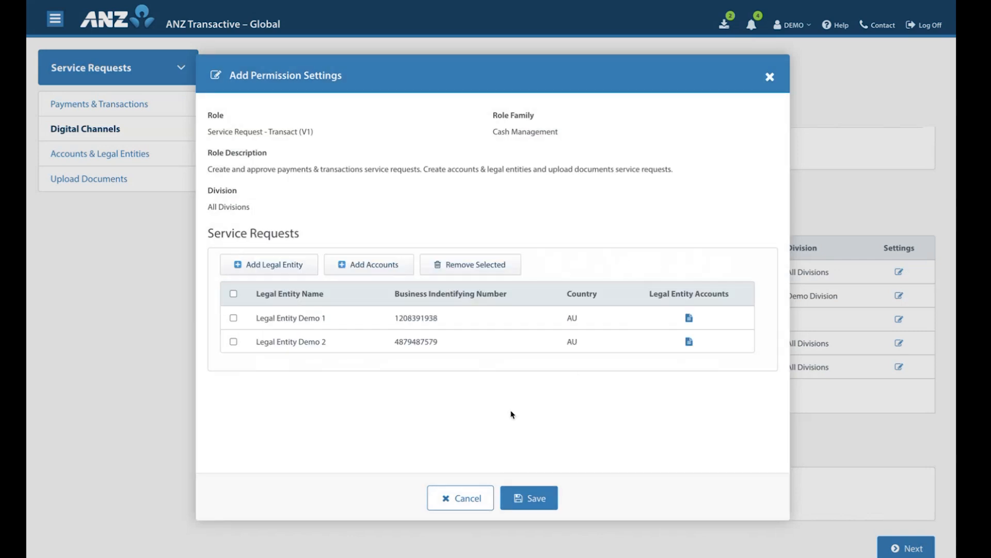
click(472, 497)
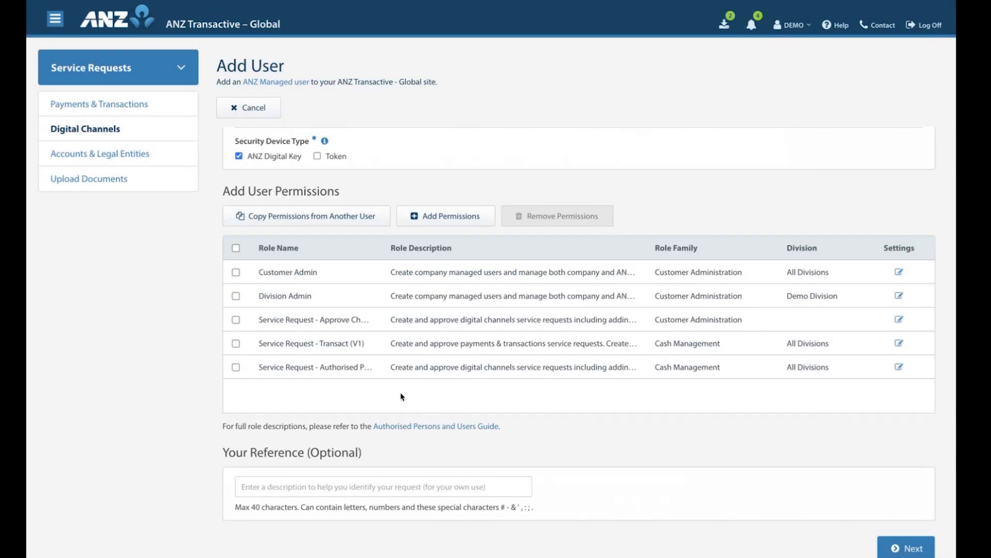
Remove the Division Admin permission from the new user and enter "New 1" as the request reference
click(235, 297)
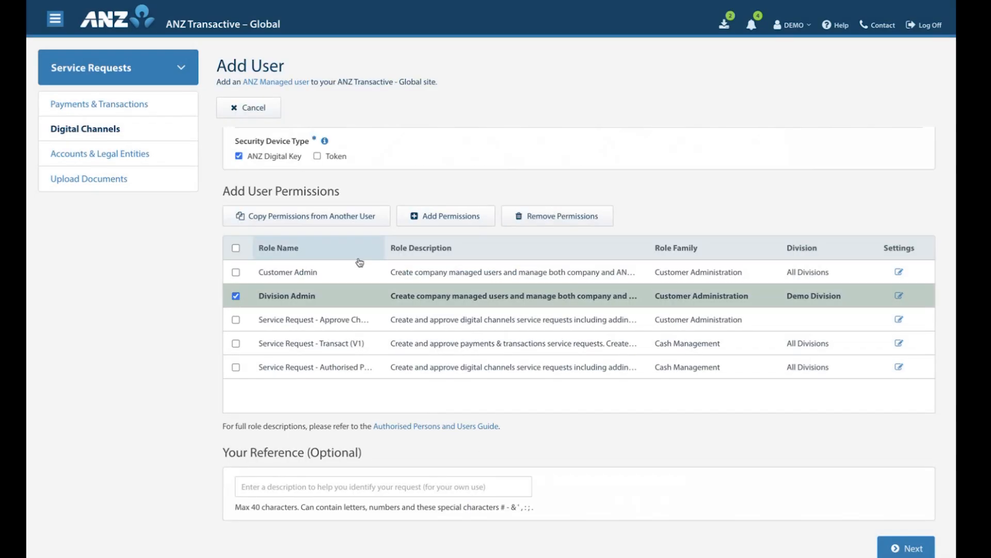
click(553, 221)
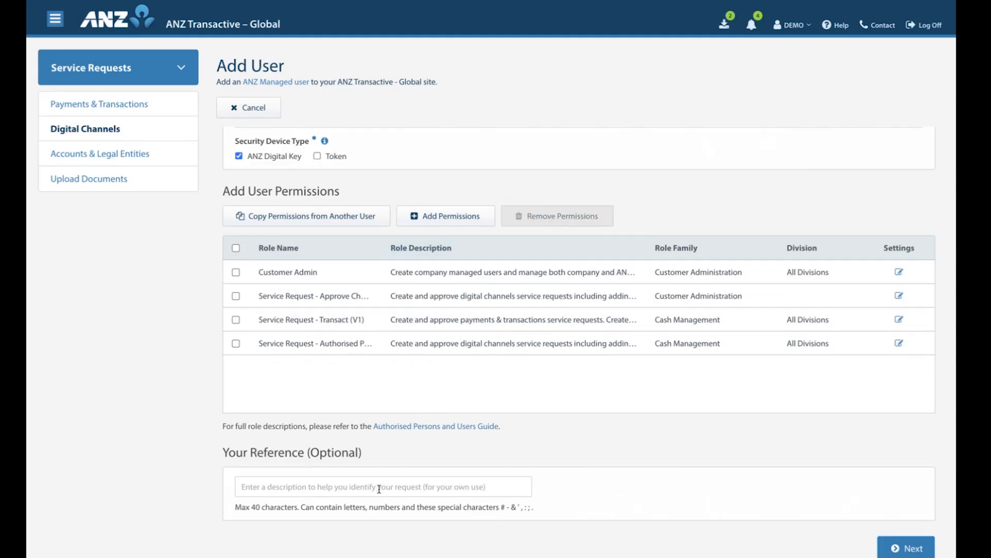
click(396, 482)
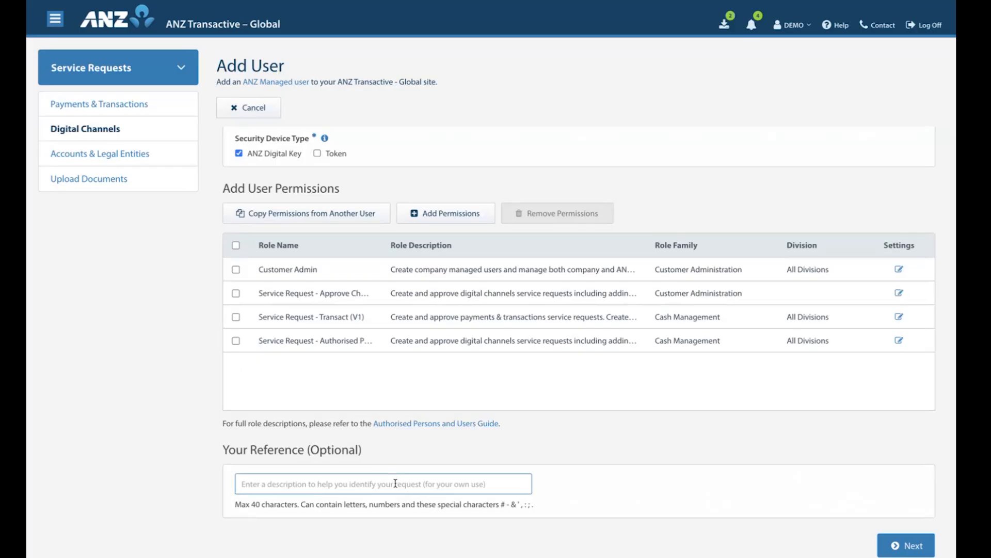
text(New 1)
Review the Add User request, accept the Important Information declaration and submit the request
click(902, 546)
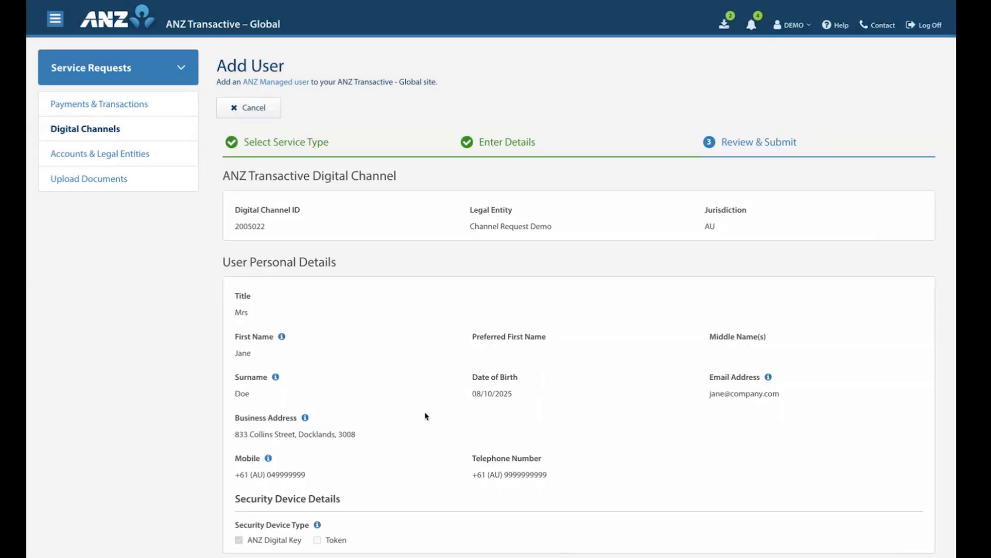
scroll(432, 415, down, 5)
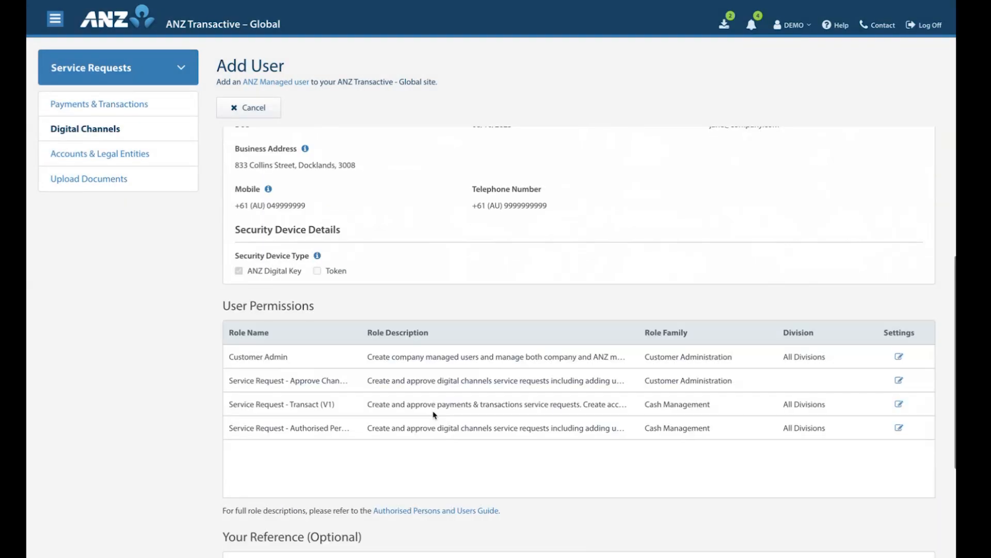
scroll(432, 414, down, 4)
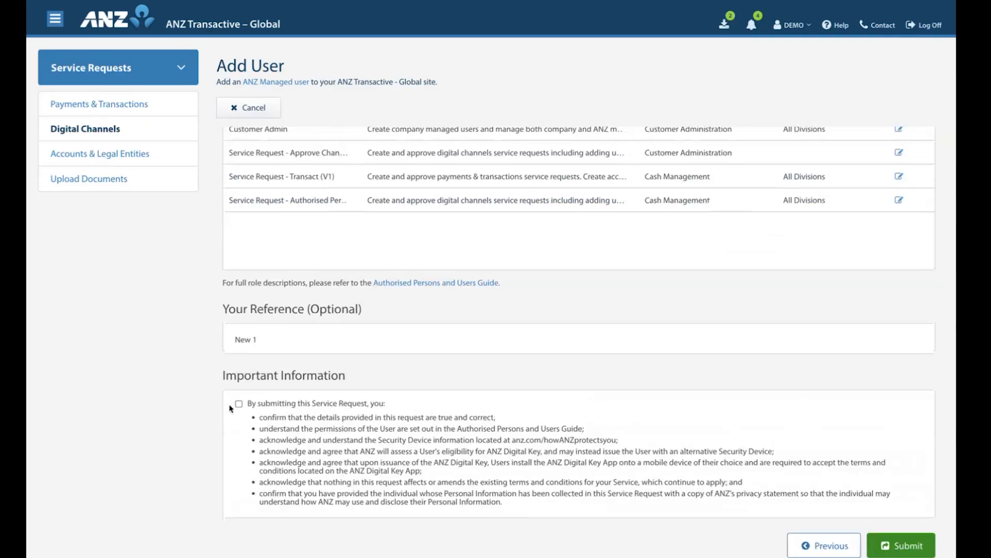
click(239, 404)
click(896, 544)
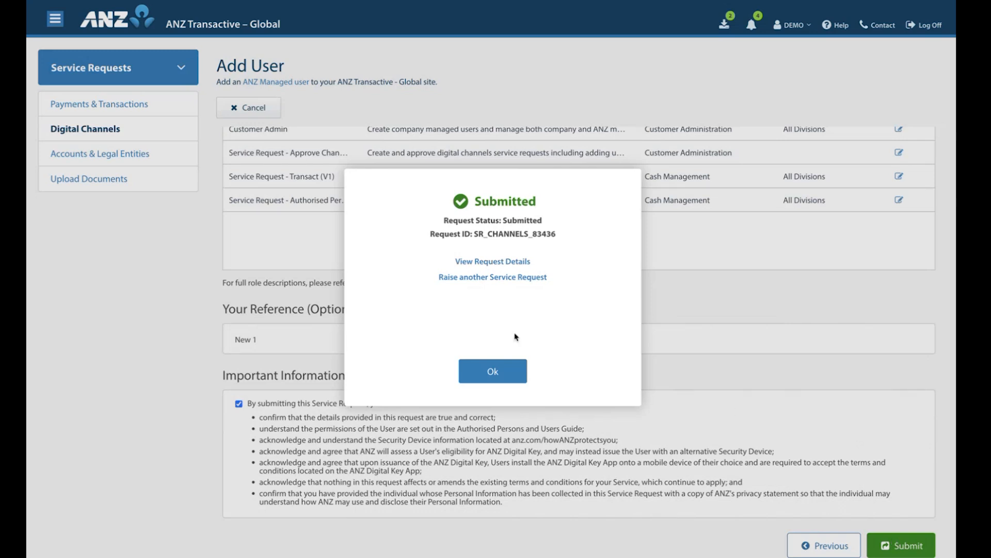
click(493, 371)
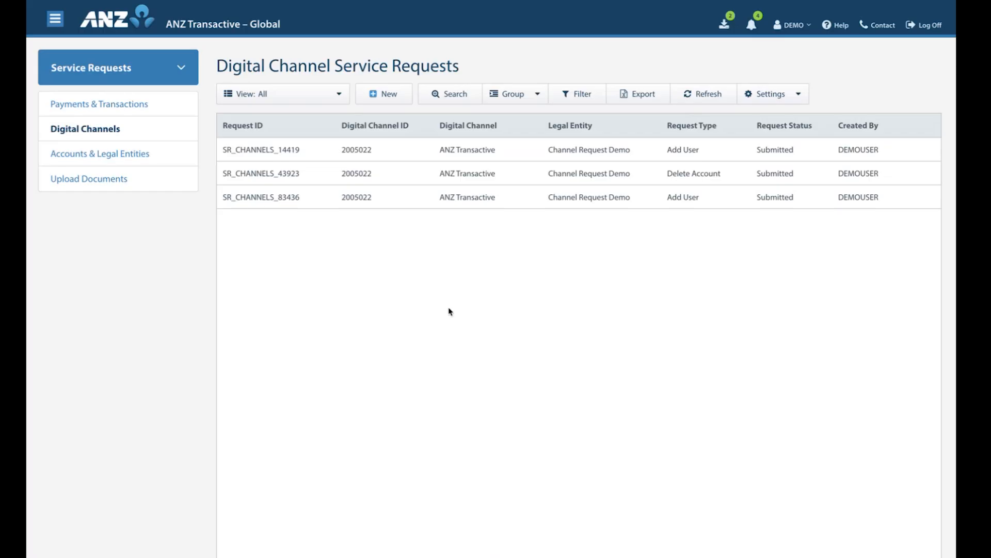
Look through the details of the submitted Add User request, SR_CHANNELS_83436, and return to the request list
click(388, 197)
scroll(429, 475, down, 8)
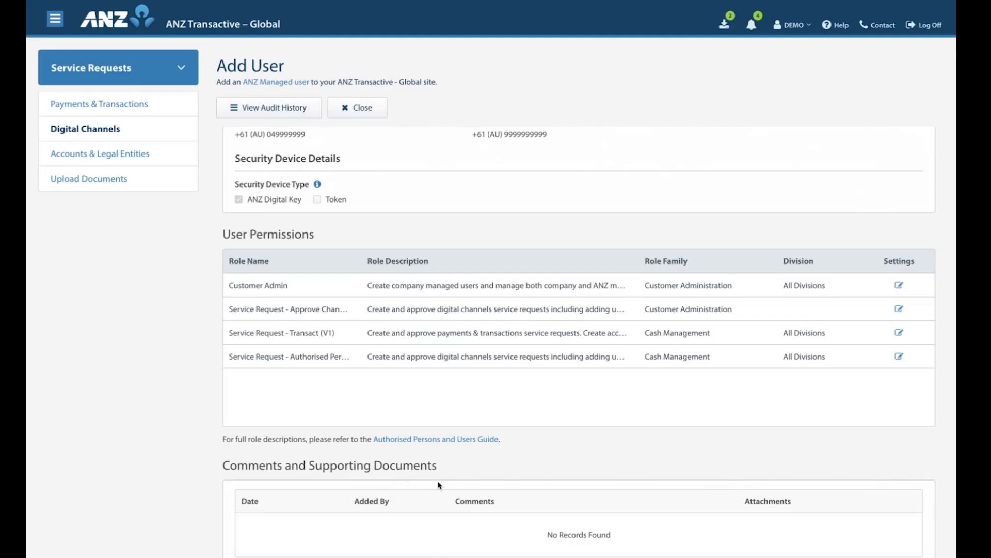
scroll(439, 484, up, 1)
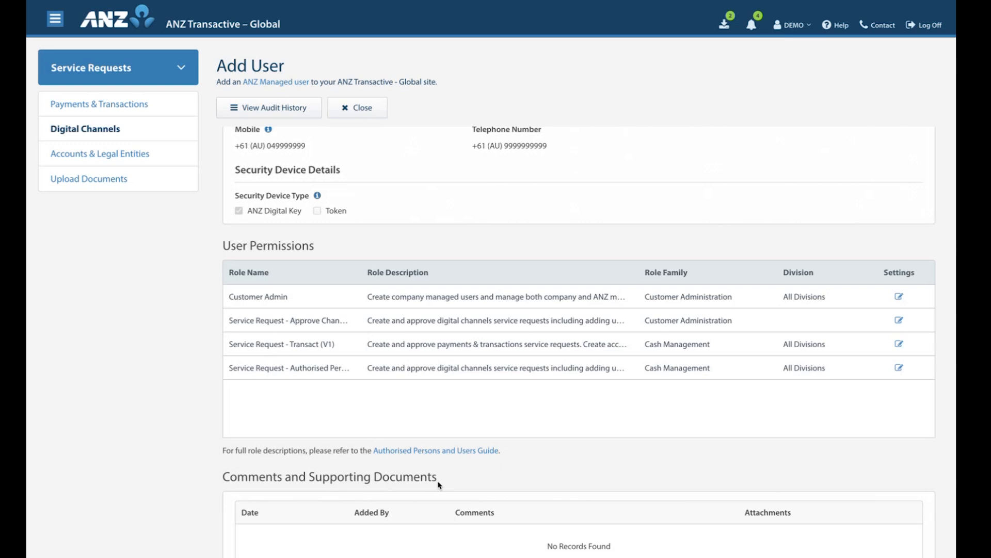
click(351, 108)
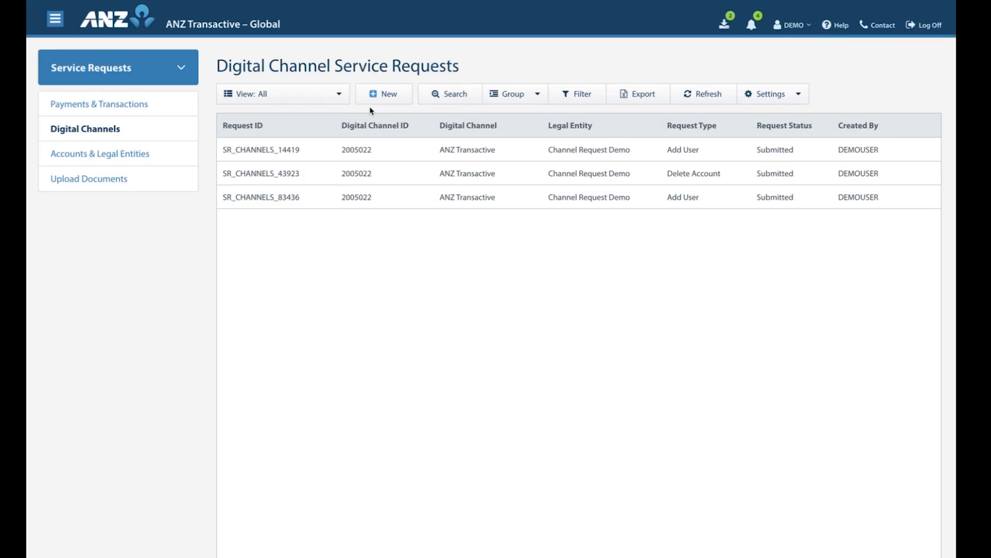
Start a new Amend User service request and add the second listed user as the user to amend
click(382, 99)
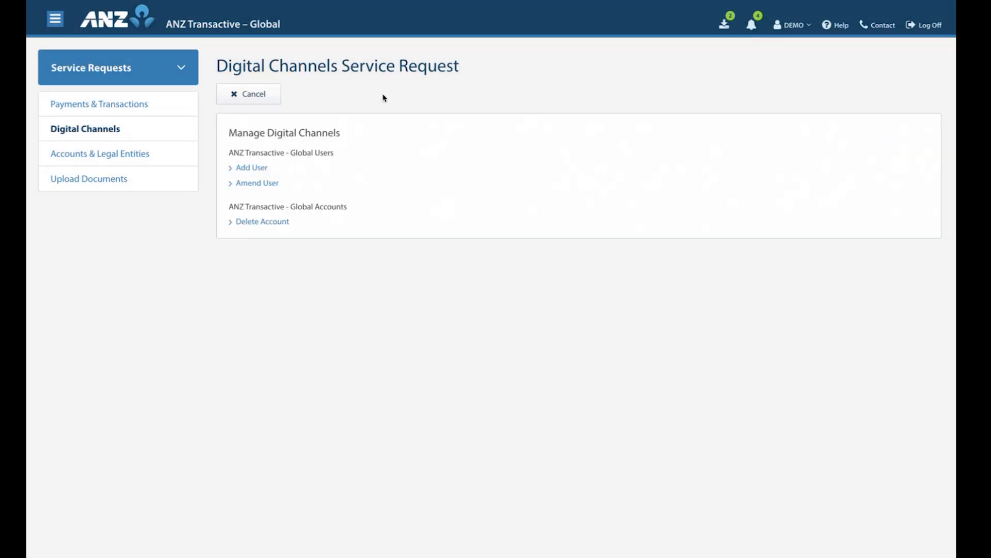
click(259, 185)
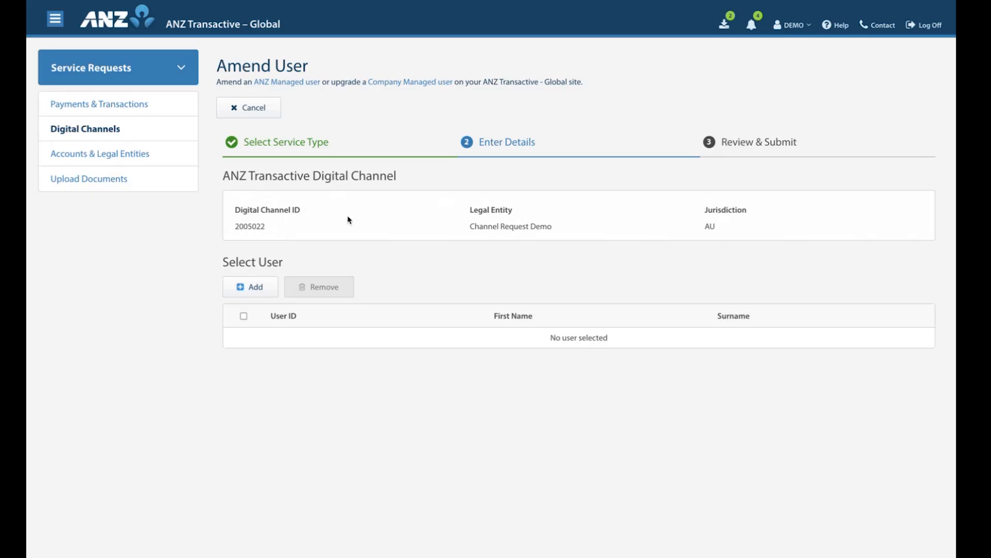
click(247, 287)
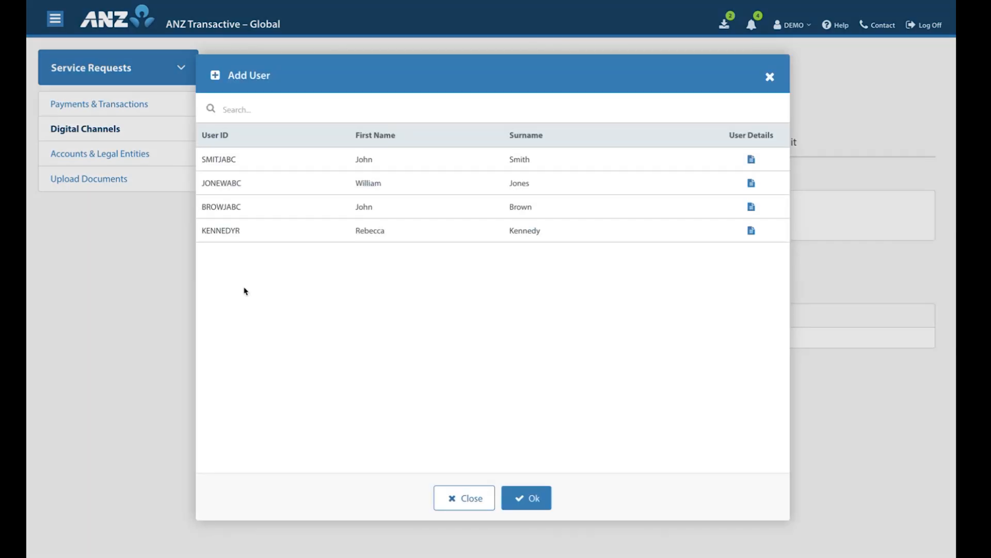
click(379, 189)
click(529, 497)
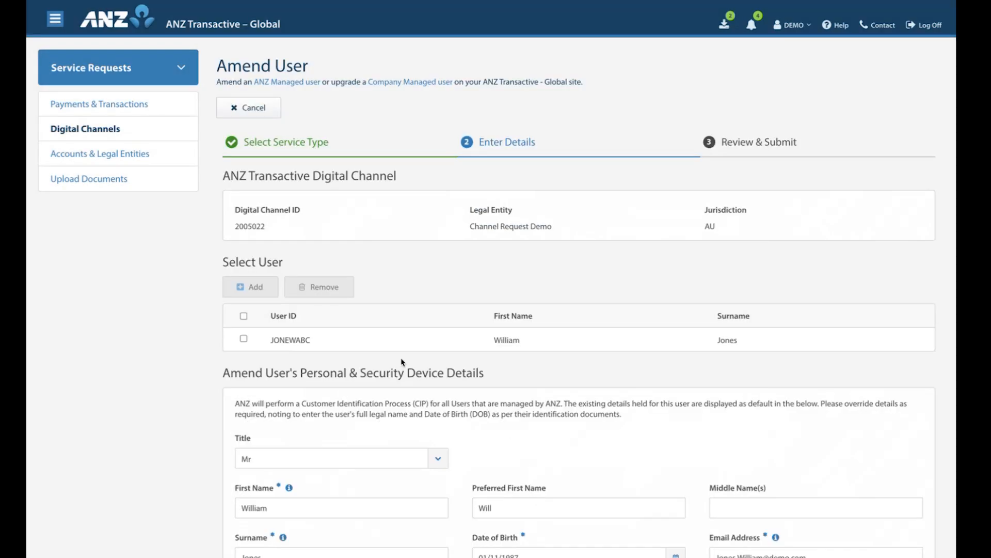
Enable ANZ Digital Key in addition to Token for the selected user and replace the mobile number
scroll(401, 362, down, 8)
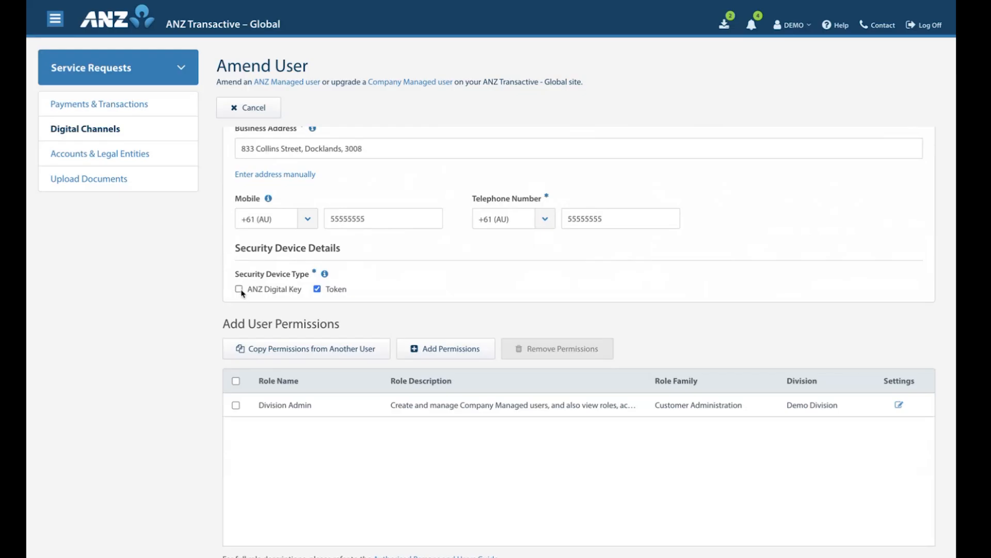
click(239, 289)
drag(381, 219, 311, 221)
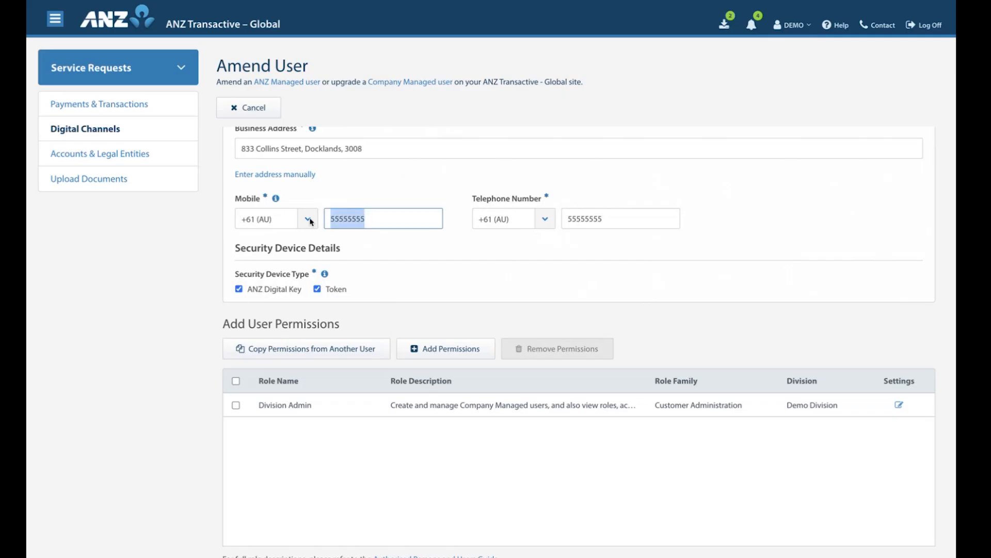
text(04999)
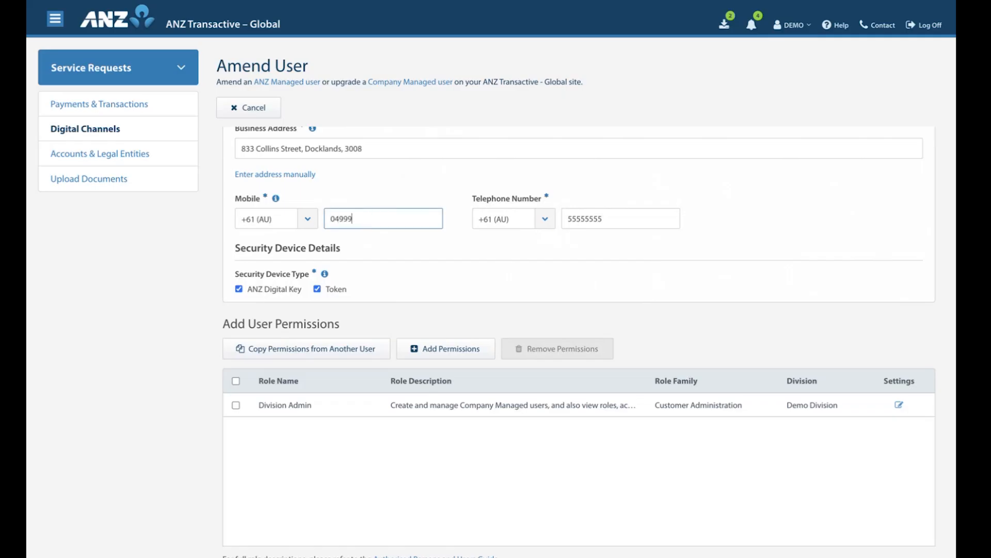
text(9999999)
click(387, 251)
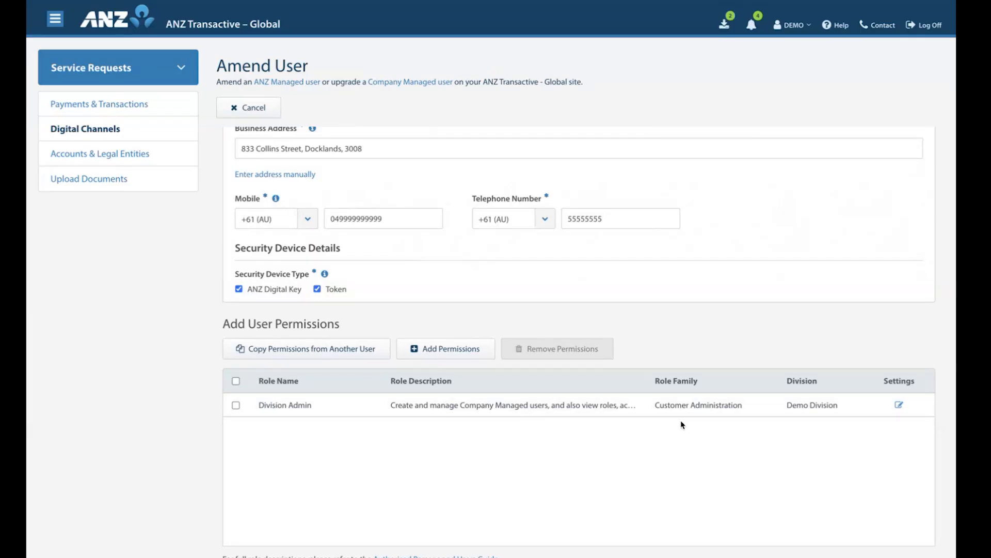
Enter "Amend 1" as the reference for the Amend User request
scroll(679, 445, down, 1)
scroll(679, 445, down, 3)
click(354, 484)
text(Amend 1)
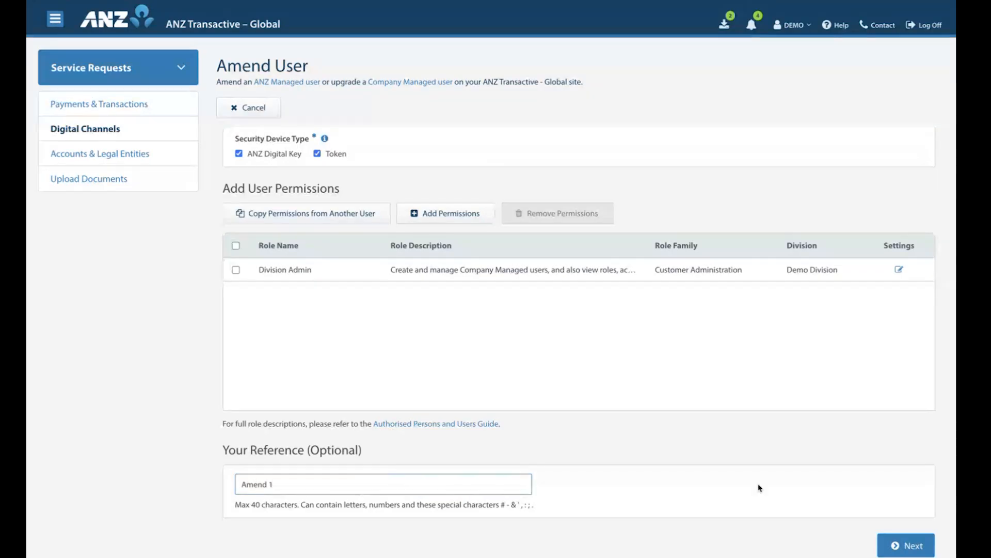
Review the Amend User request, accept the Important Information declaration and submit the request
click(890, 541)
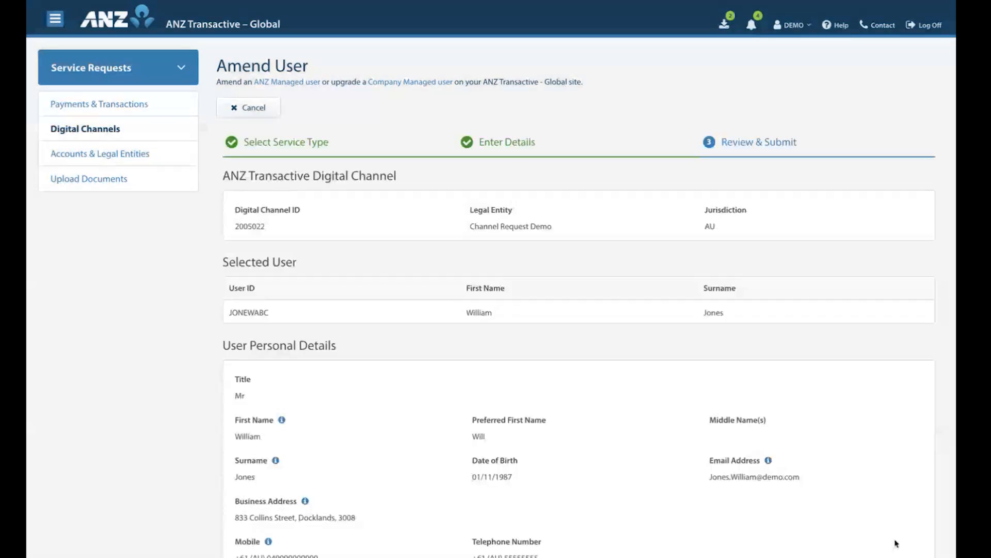
scroll(454, 394, down, 10)
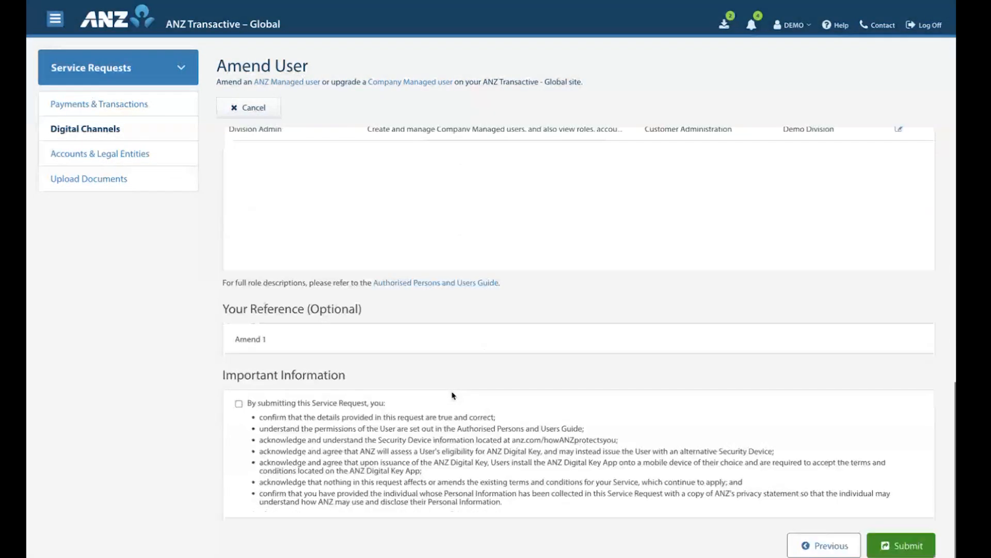
click(239, 405)
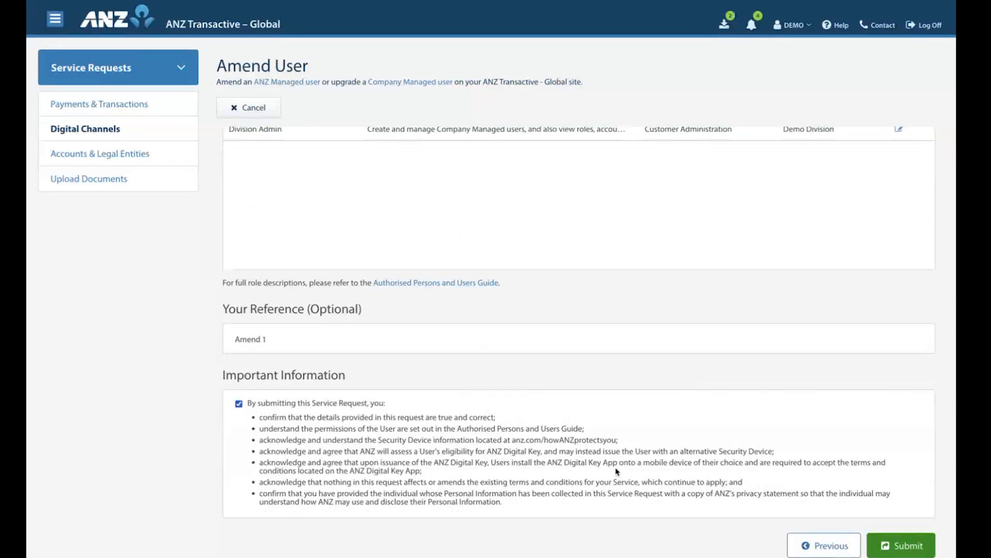
click(906, 544)
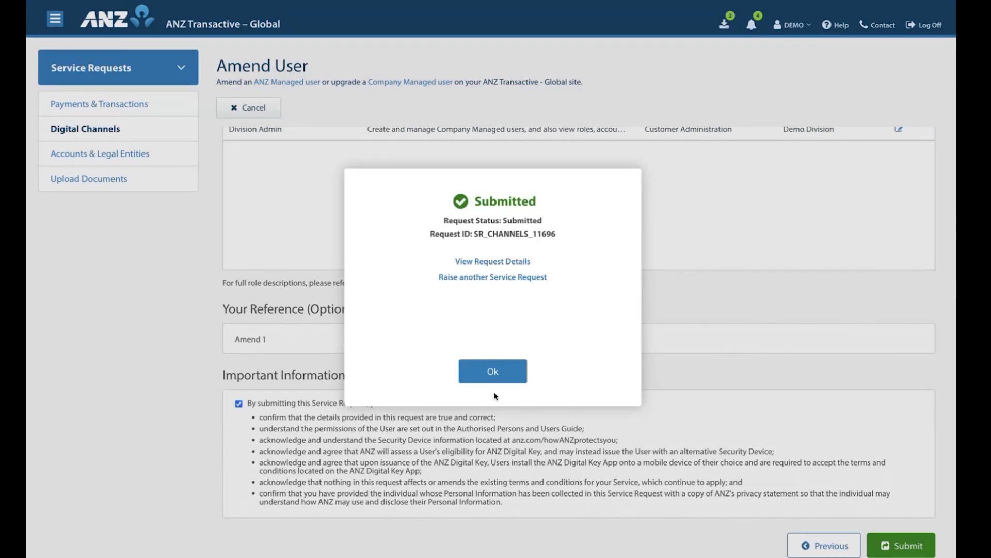
click(490, 371)
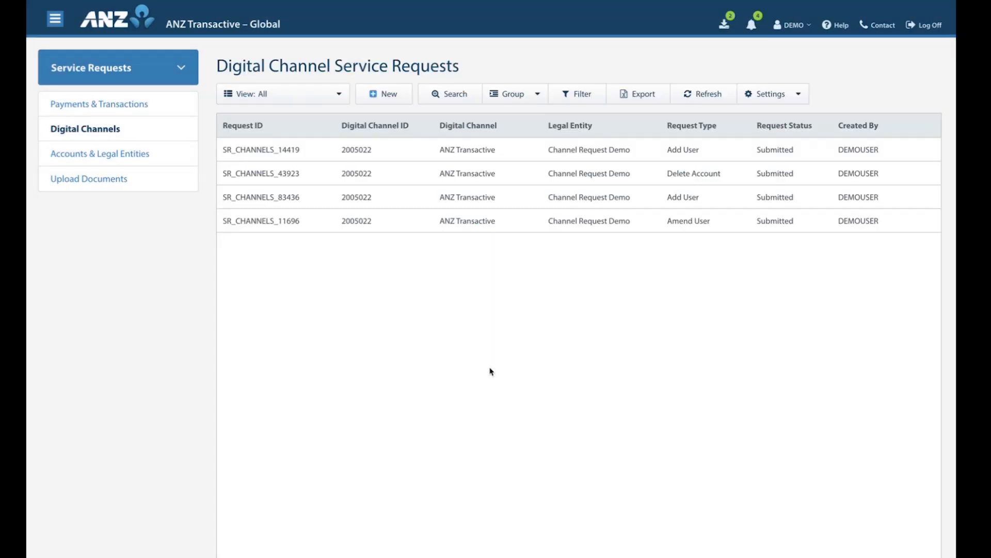
Start a Generate Account Confirmation Letter request under Accounts & Legal Entities and add the Demo Ltd AUD Account and Demo Ltd NZD Account
click(99, 157)
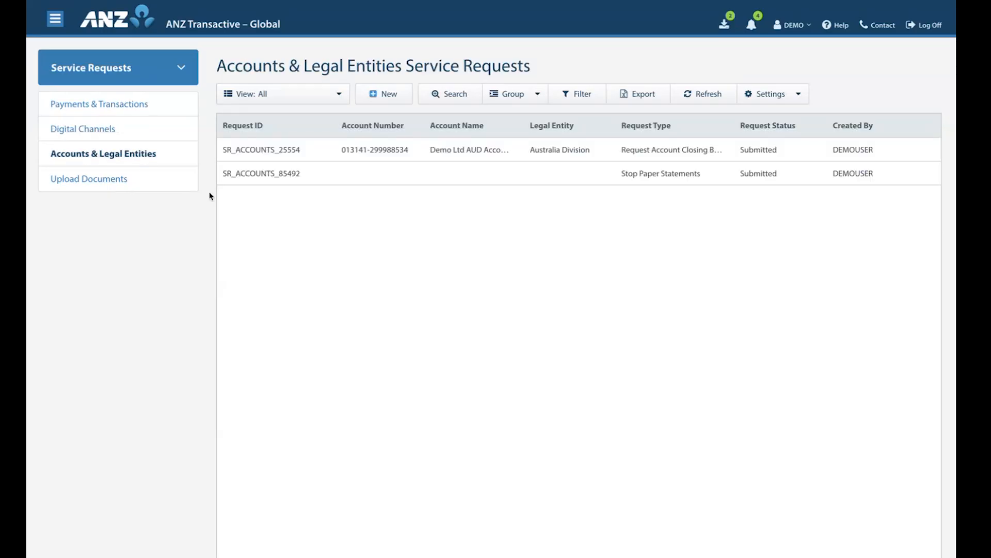
click(384, 94)
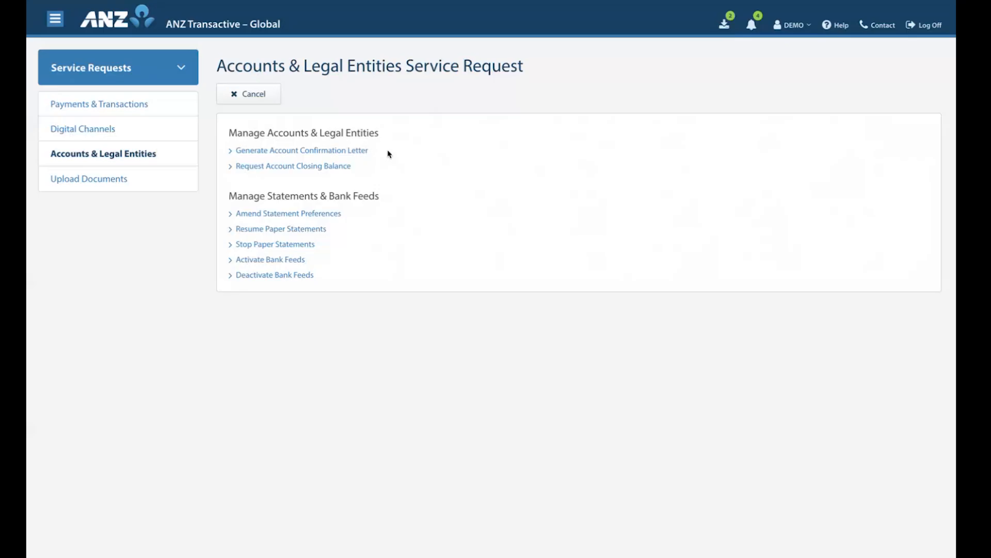
click(298, 151)
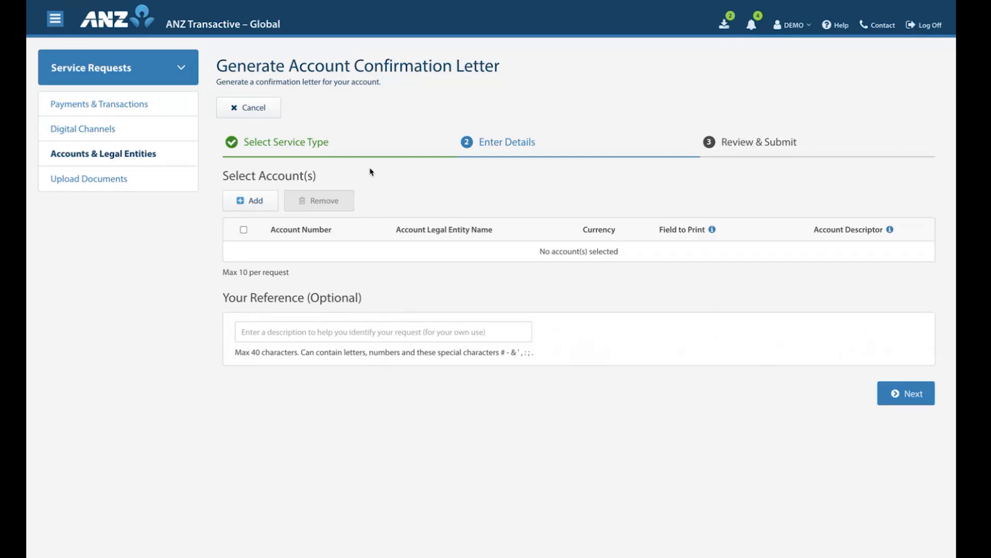
click(272, 195)
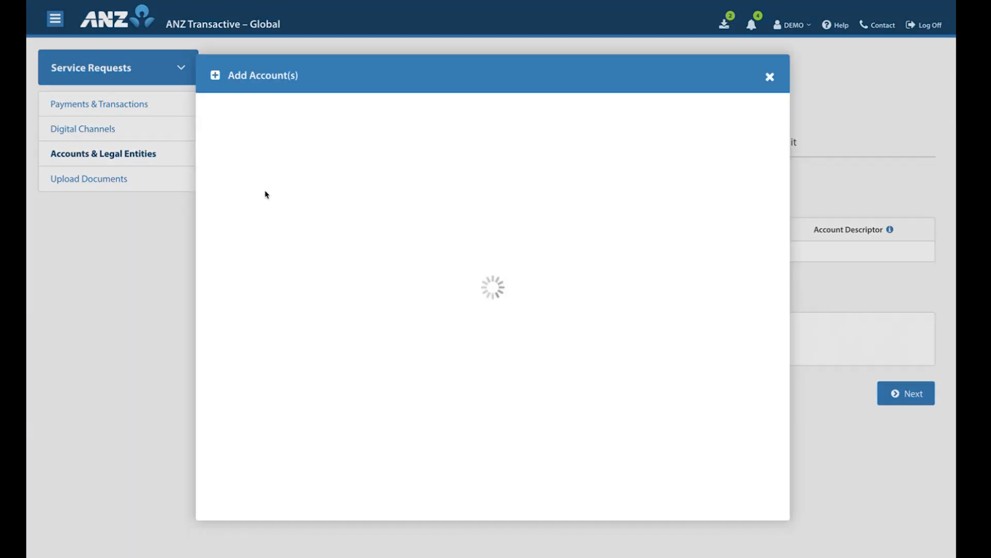
click(290, 160)
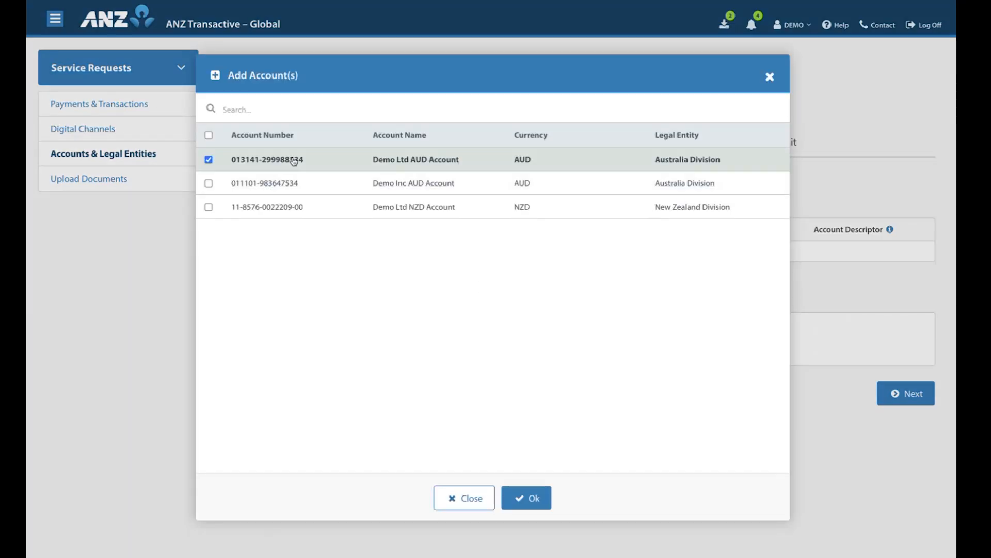
click(290, 214)
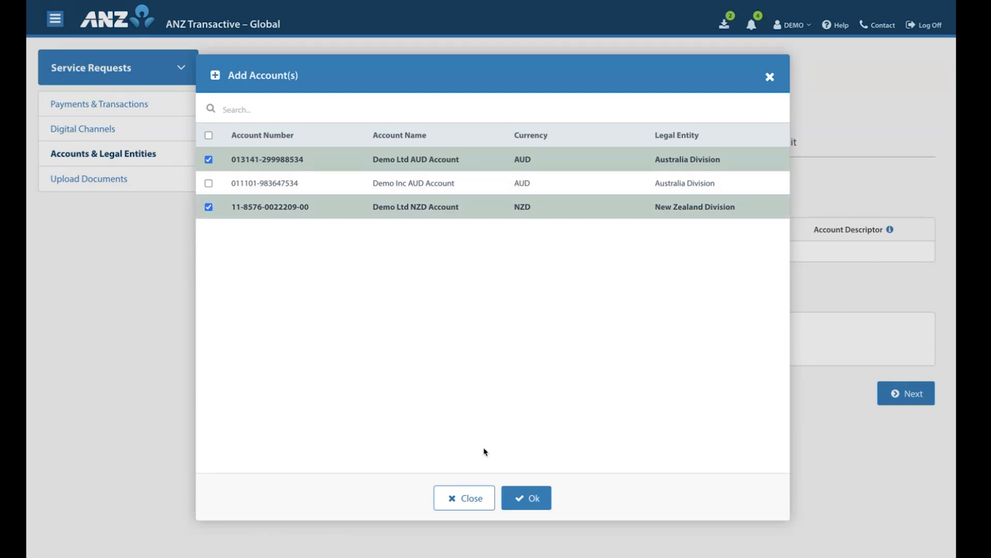
click(535, 500)
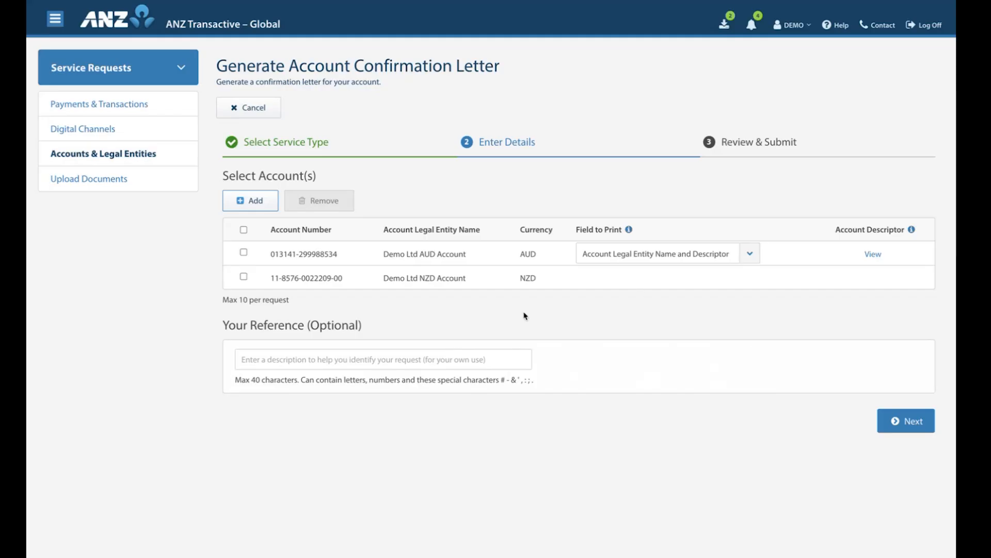
Check the Field to Print options for the Demo Ltd AUD Account and view its account descriptor
click(749, 254)
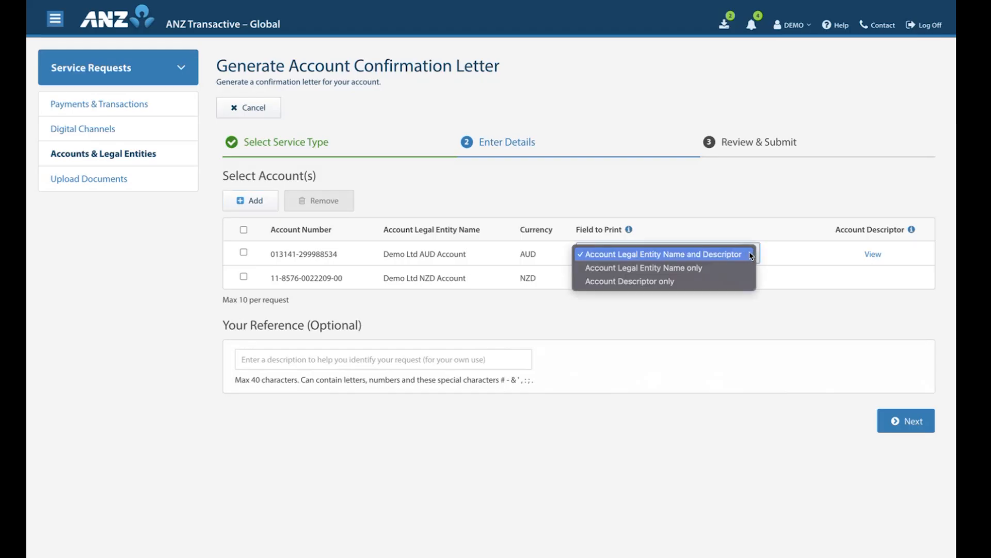
click(750, 255)
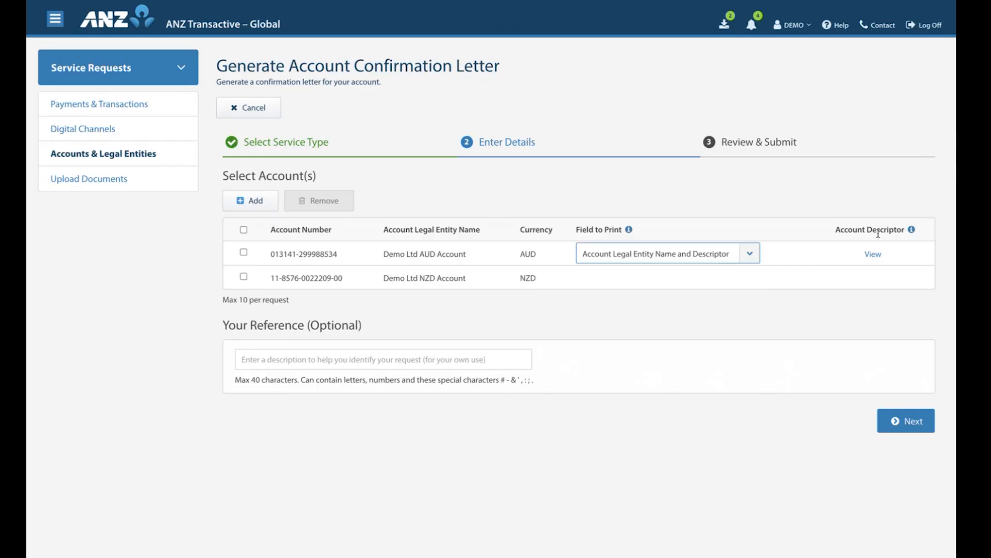
click(873, 256)
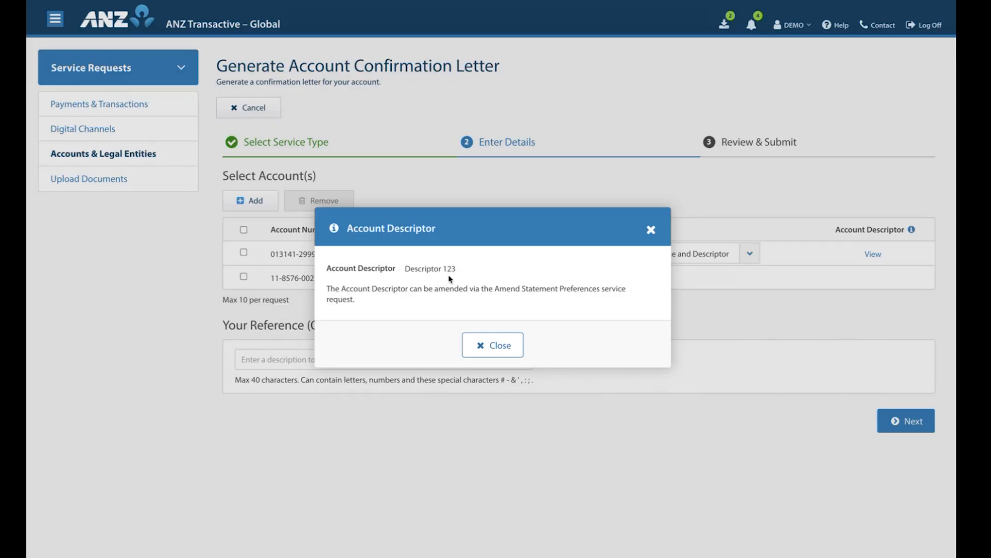
click(490, 344)
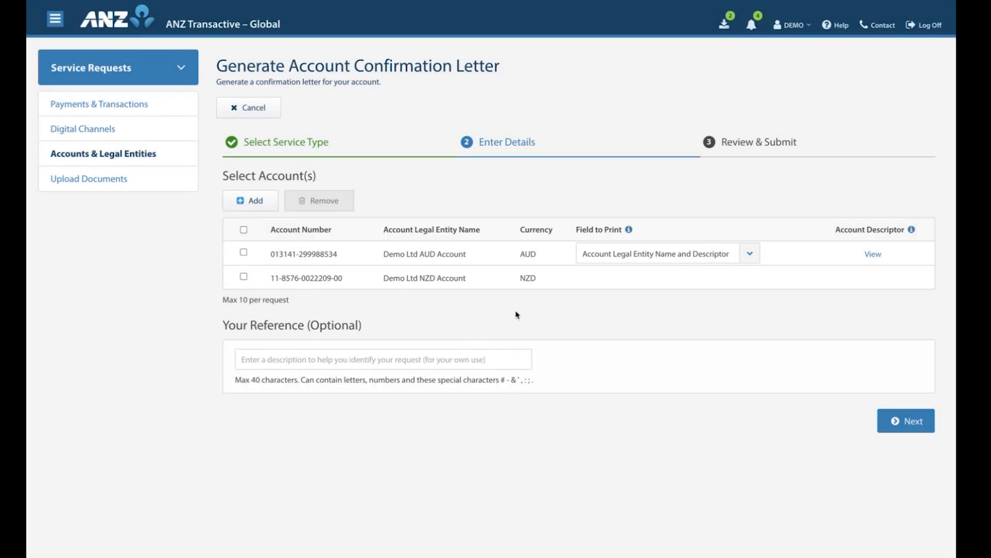
Enter "Letter 1" as the reference, accept the Important Information declaration and submit the account confirmation letter request
click(407, 356)
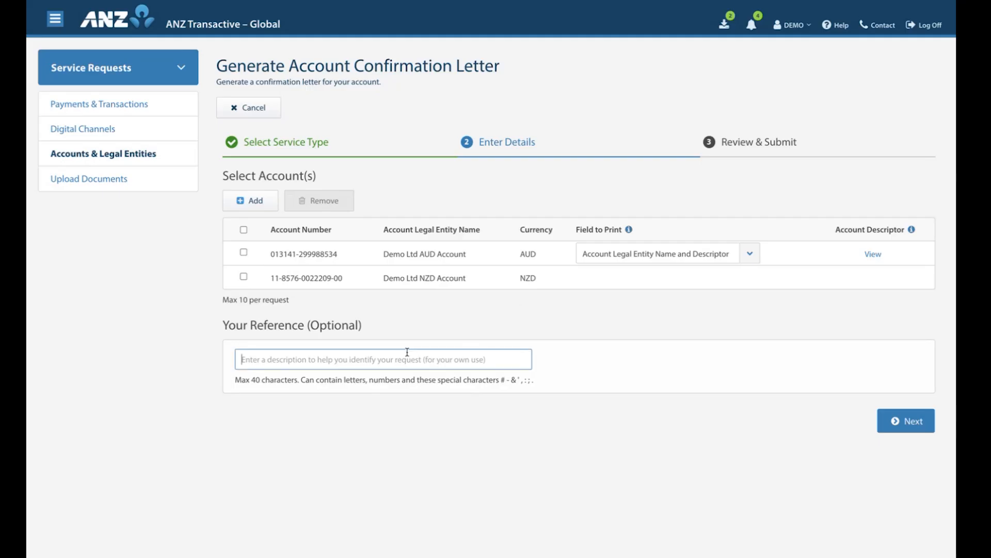
text(Letter 1)
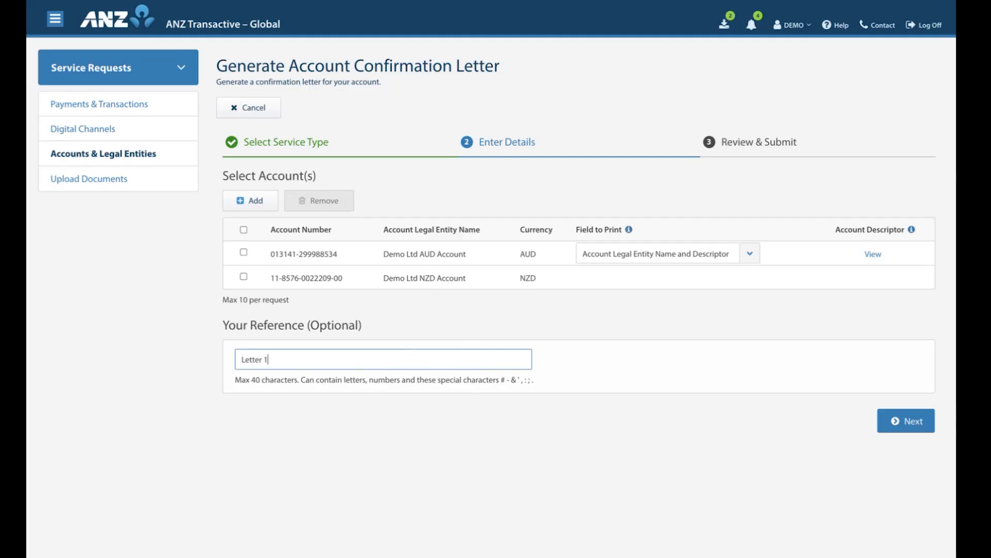
click(902, 421)
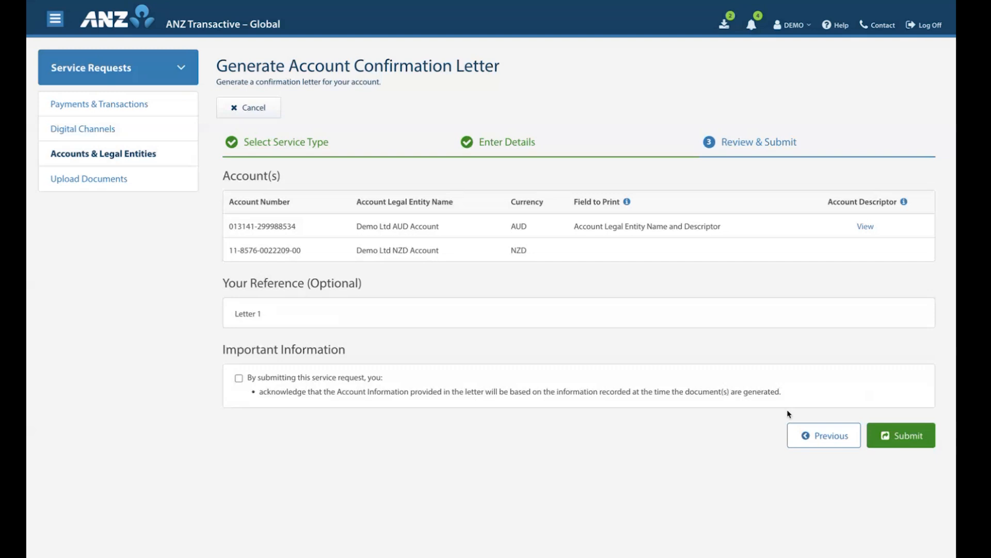
click(238, 378)
click(884, 433)
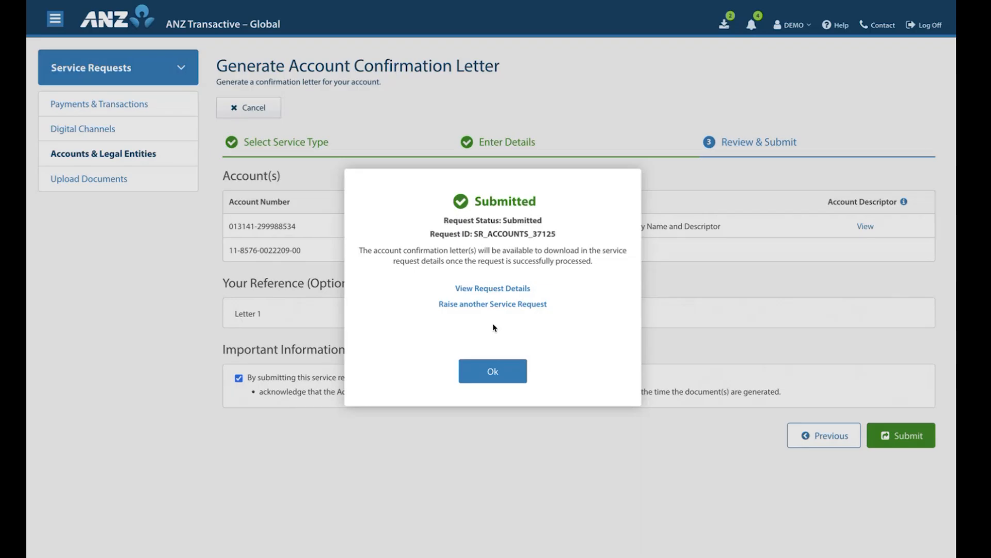
View the submitted letter request's details, switch to the sample confirmation letter, return to the request and close its details
click(489, 290)
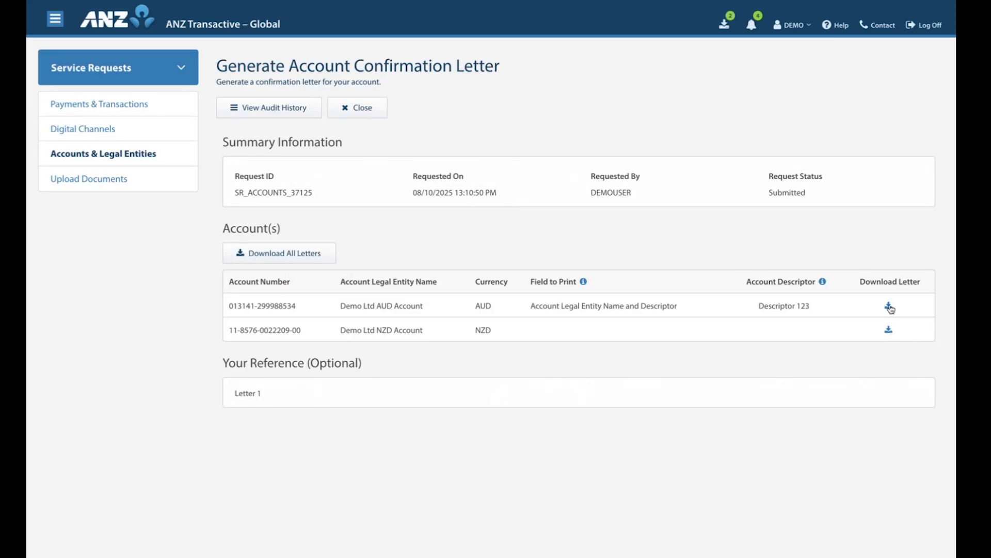
key(super+Tab)
key(super+Tab)
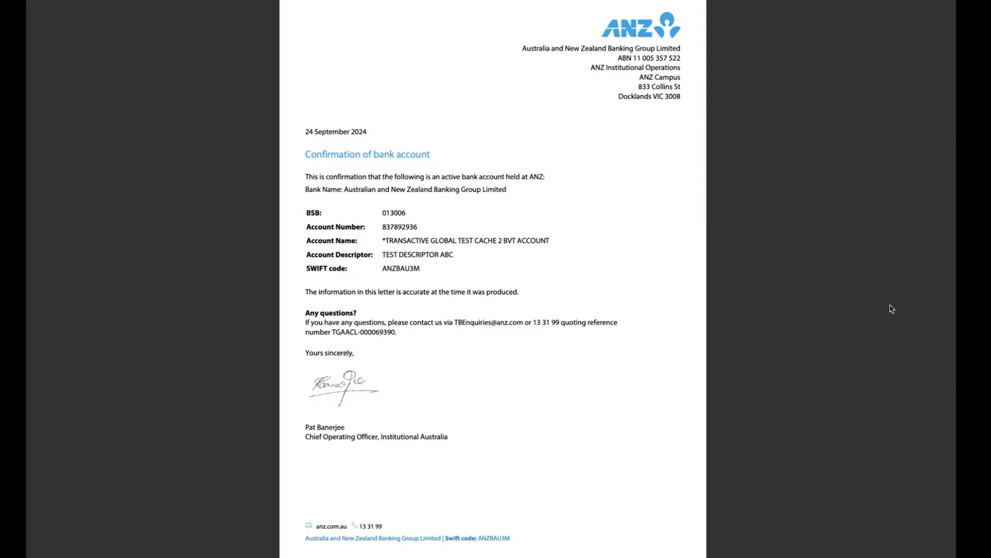
key(super+Tab)
key(super+Tab)
key(super+Tab)
key(super+Tab)
key(super+Tab)
key(super+Tab)
key(super+Tab)
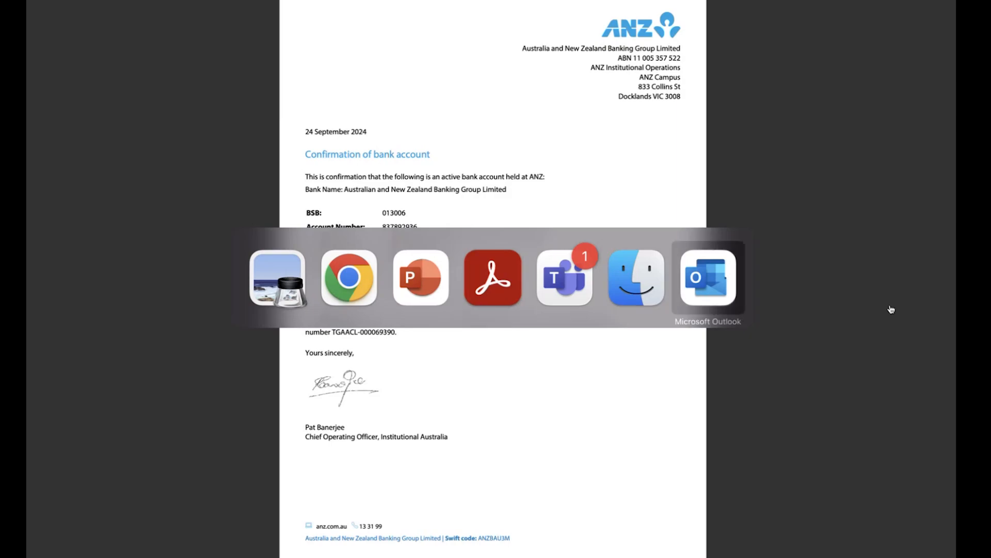
key(super+Tab)
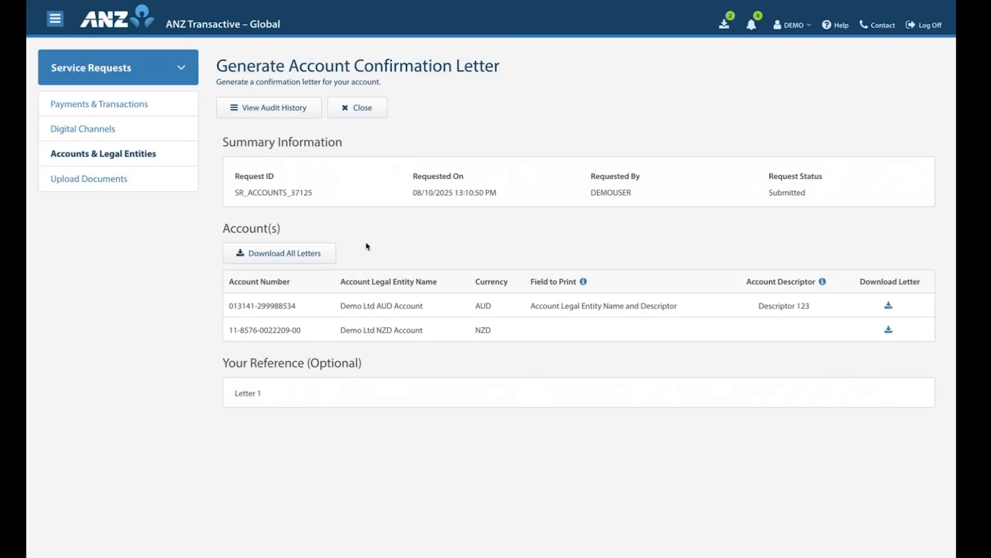
click(347, 109)
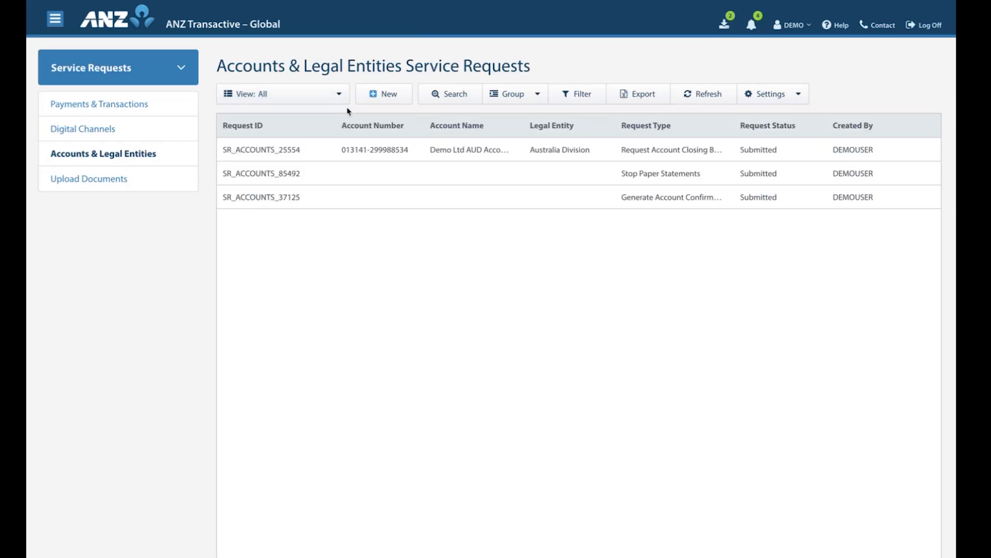
Start a new Amend Statement Preferences request and add the Demo Ltd AUD Account
click(380, 97)
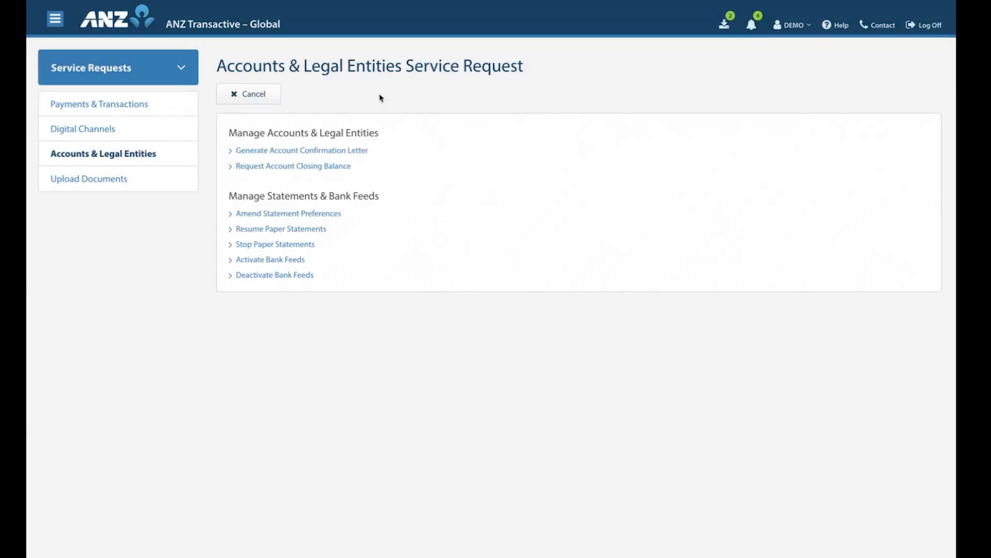
click(290, 213)
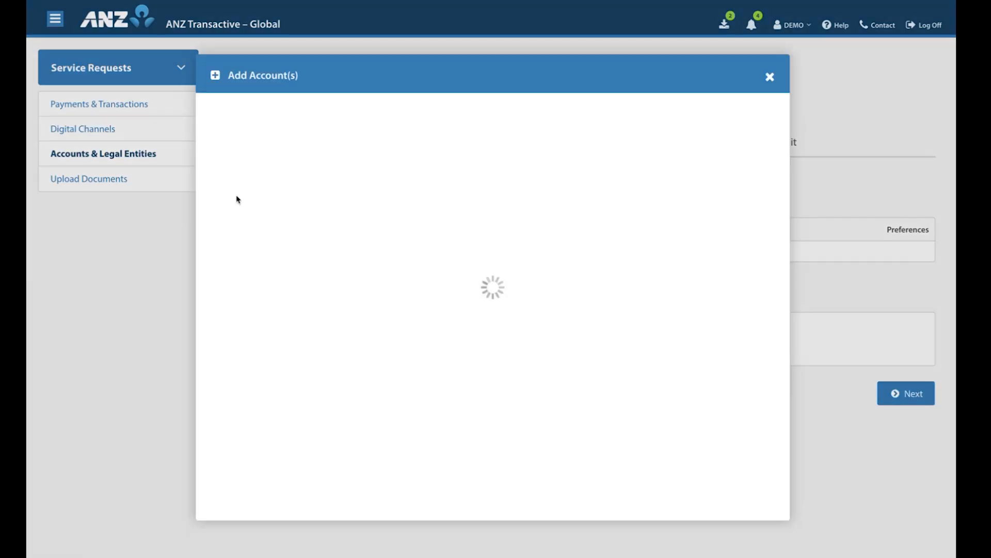
click(209, 160)
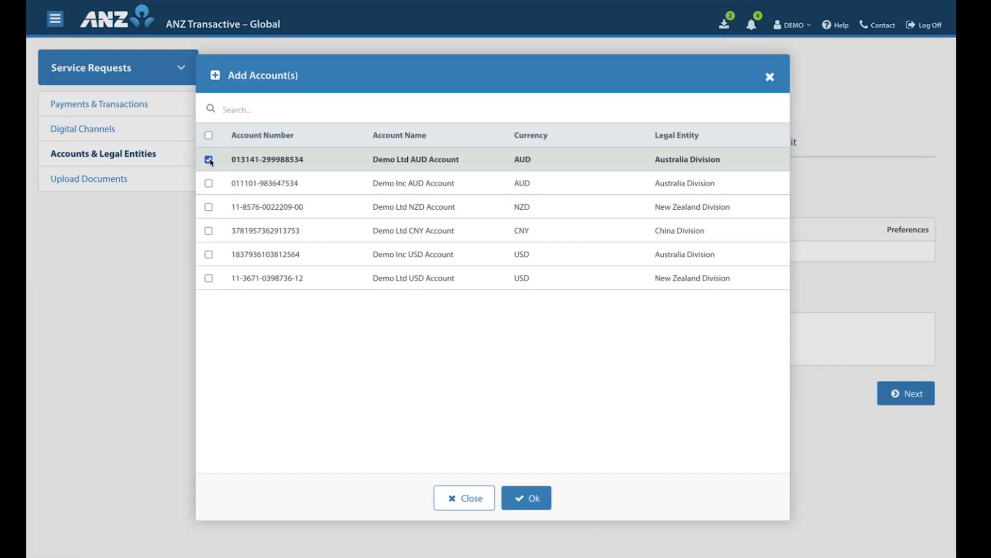
click(543, 508)
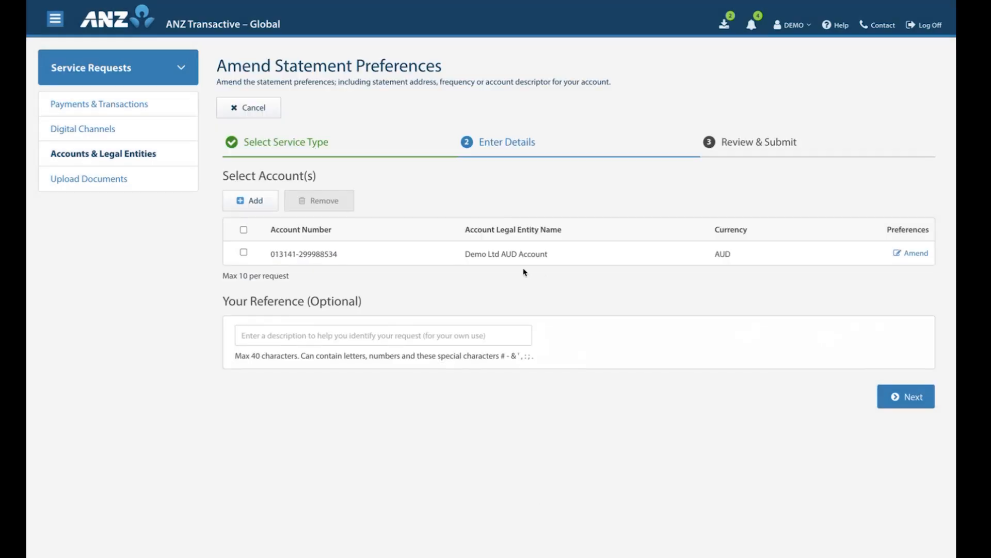
Amend the statement preferences of the Demo Ltd AUD Account with the entry "123" and save them
click(924, 258)
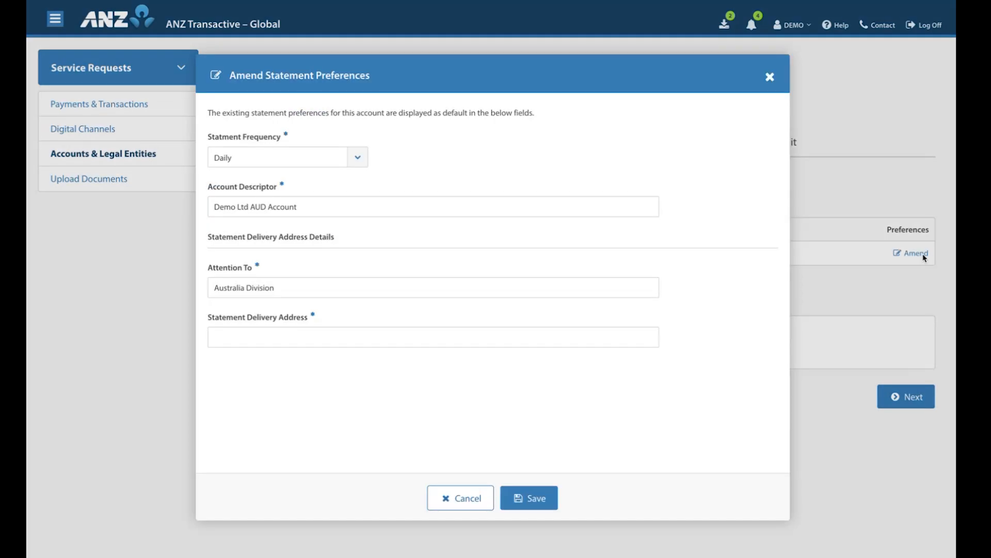
click(310, 207)
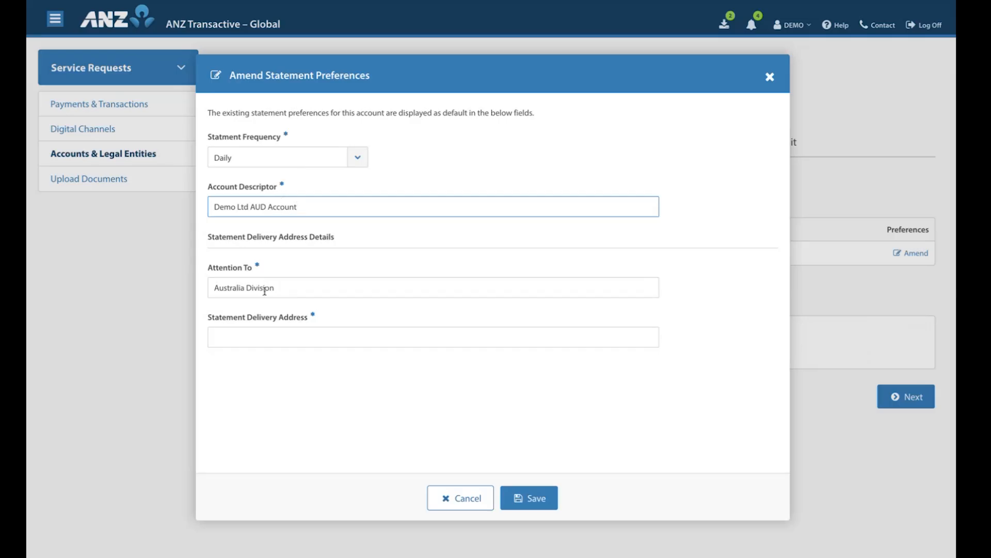
text(123)
click(545, 499)
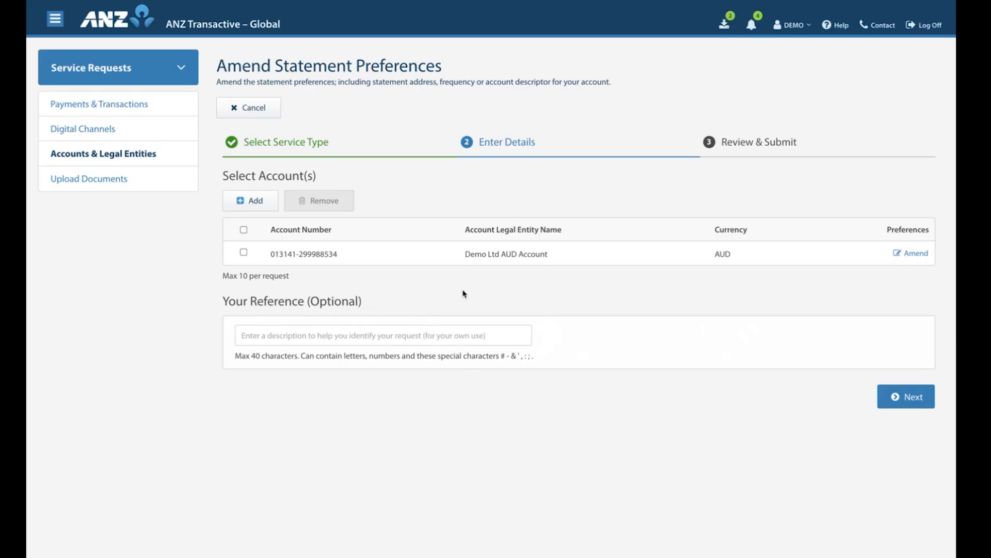
Enter "Statement 1" as the reference and submit the Amend Statement Preferences request
click(404, 329)
text(Statement 1)
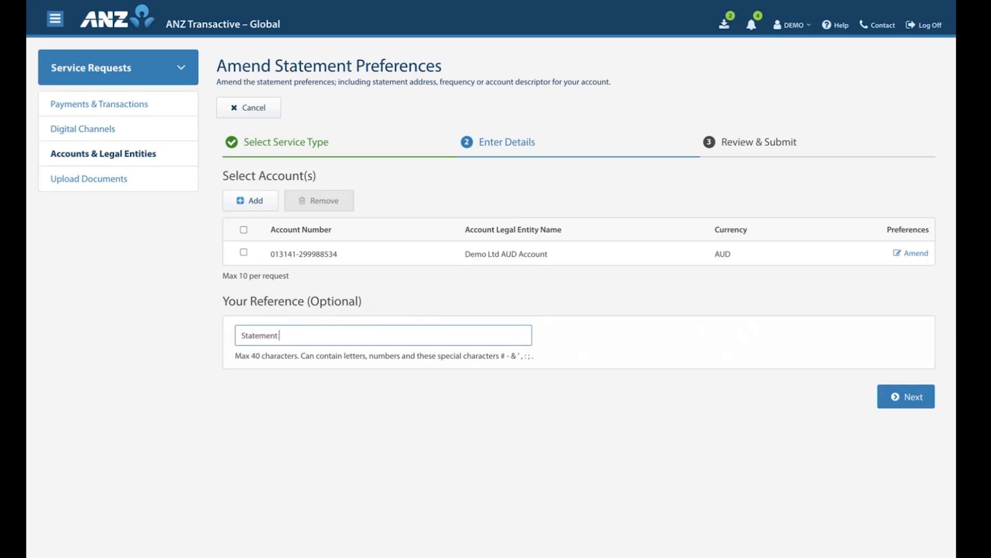
click(889, 391)
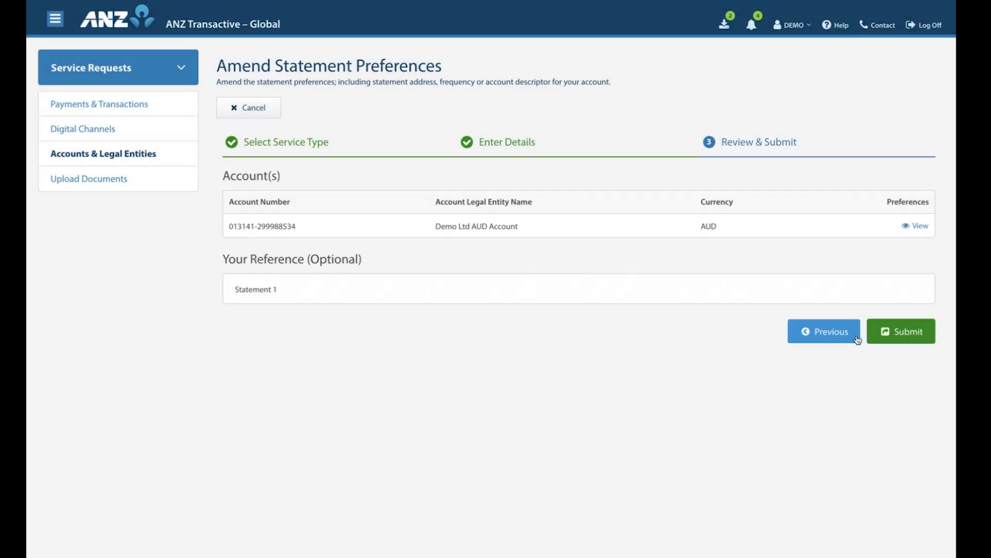
click(907, 336)
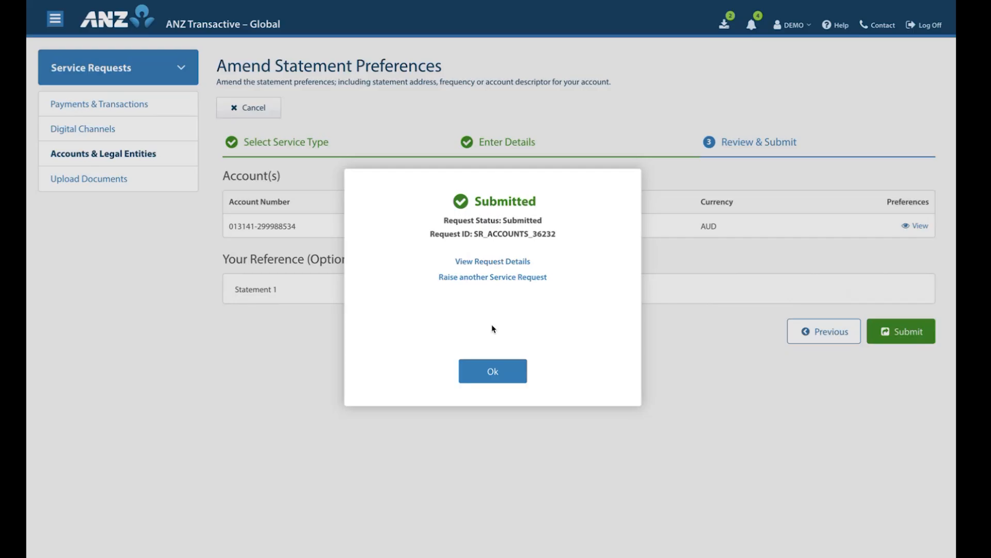
Raise another service request to stop paper statements, add the Demo Ltd AUD Account and enter "Stop 1" as the reference
click(477, 278)
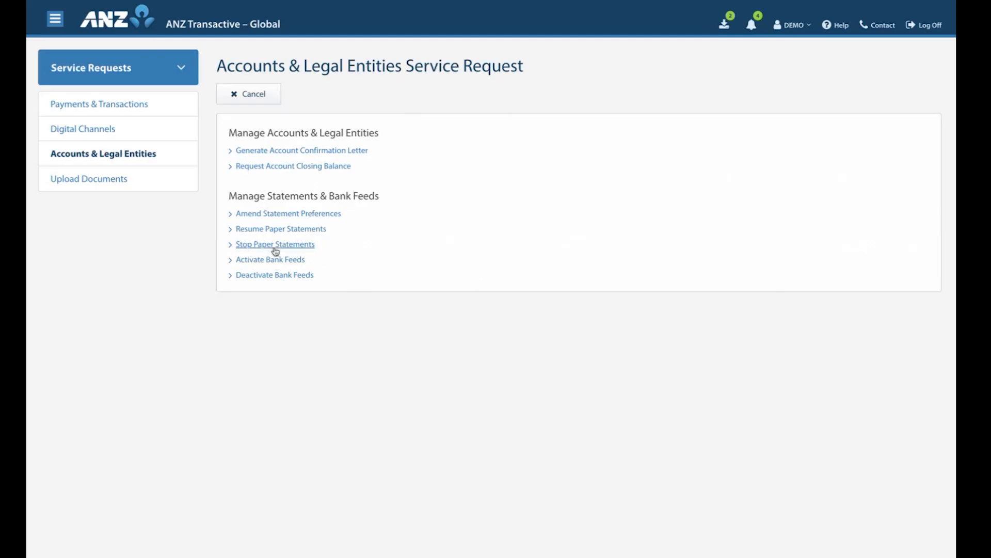
click(269, 247)
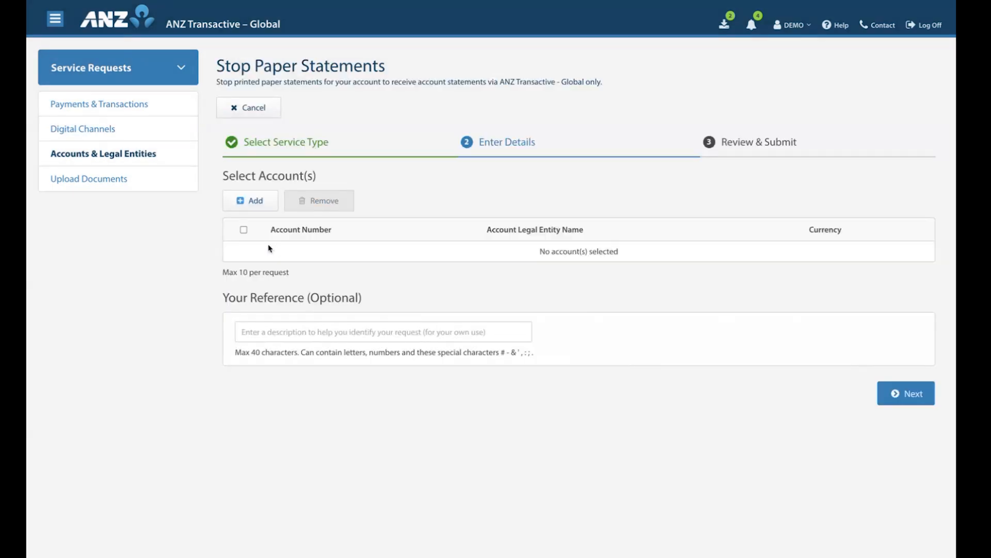
click(259, 206)
click(267, 163)
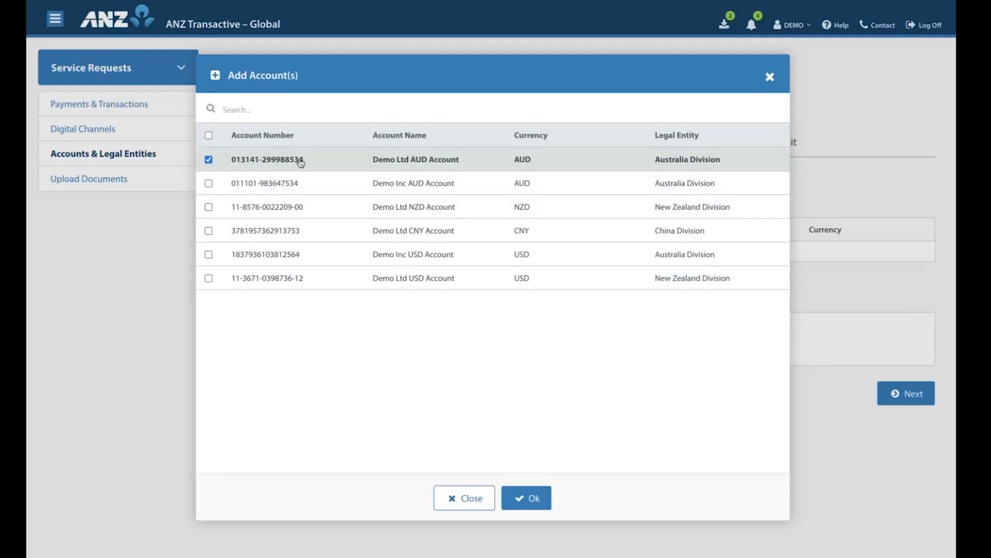
click(522, 495)
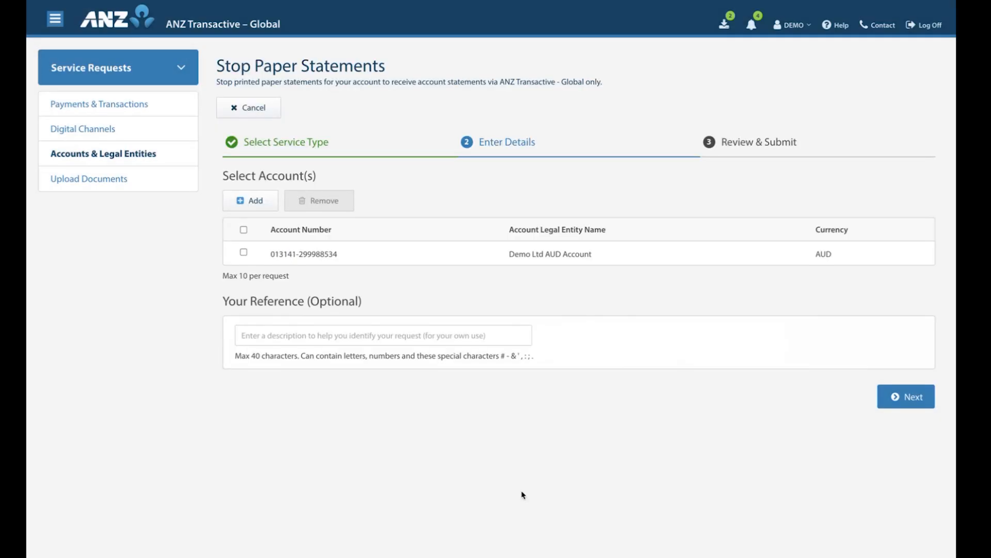
click(320, 329)
text(Stop 1)
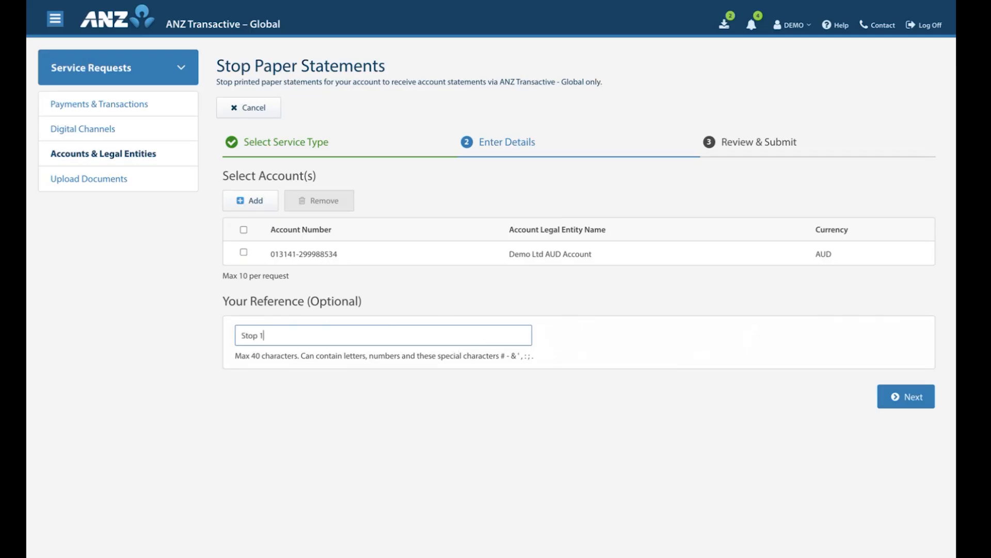
Accept the conditions of the Stop Paper Statements request, submit it and return to the Accounts & Legal Entities requests
click(918, 394)
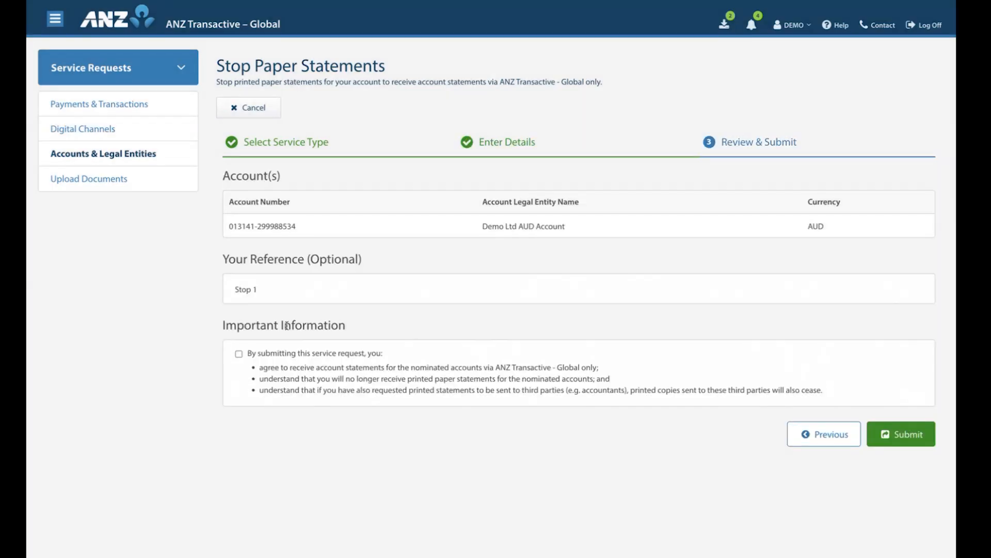
click(239, 354)
click(910, 439)
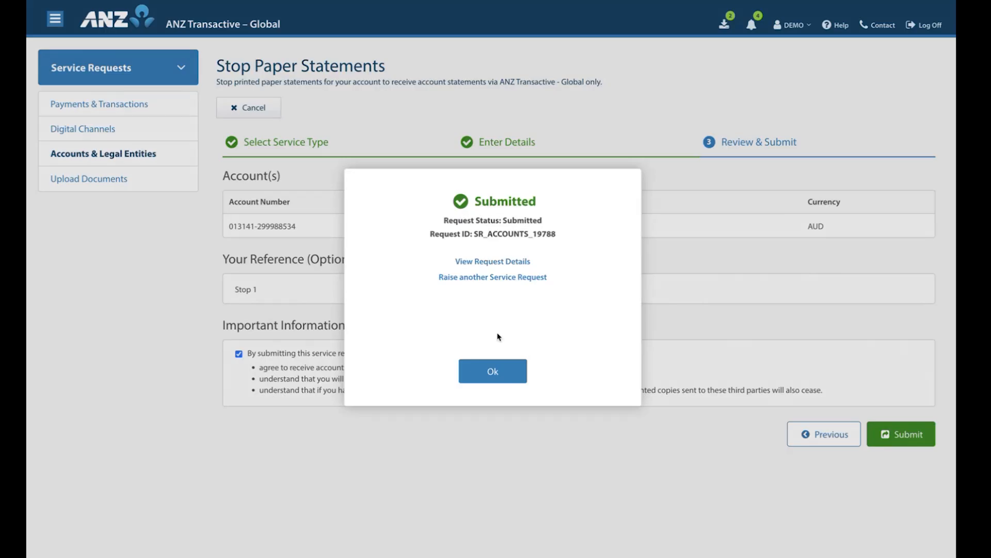
click(497, 371)
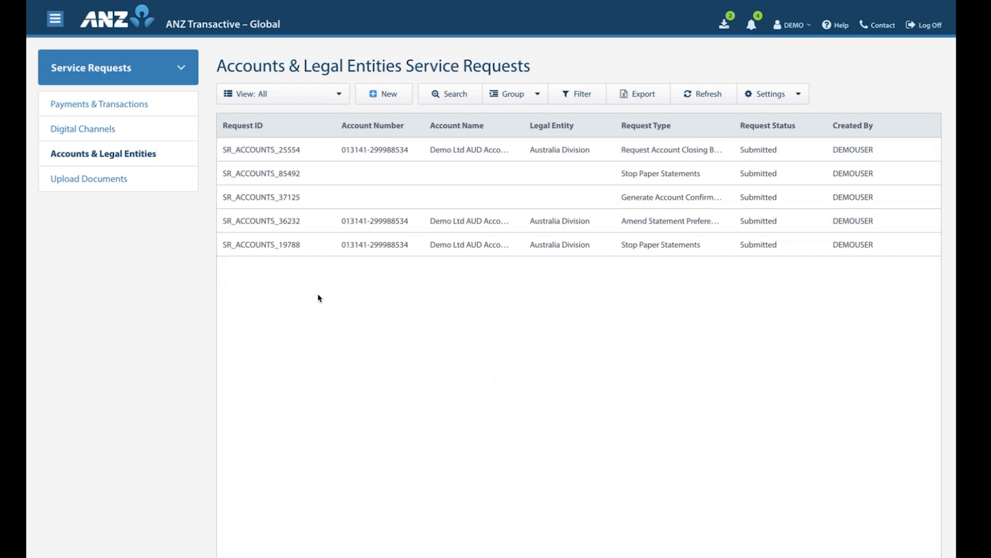
Open the e-Statements of the Accounts section and select Account 1
click(146, 71)
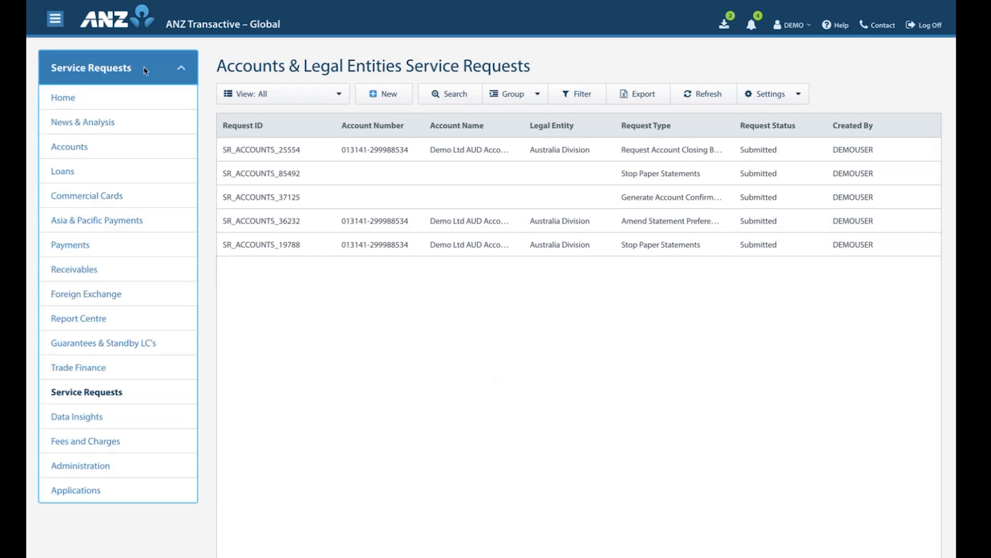
click(70, 149)
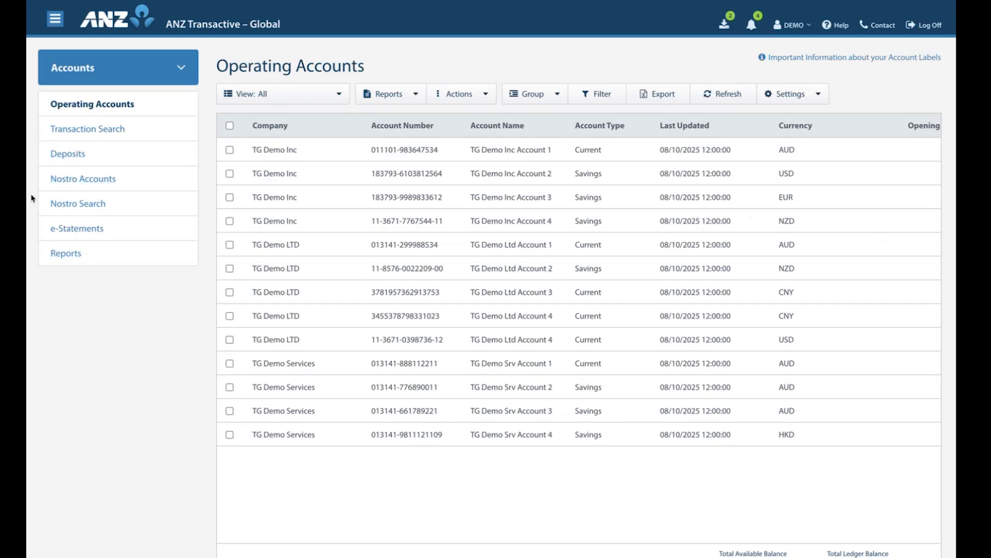
click(73, 230)
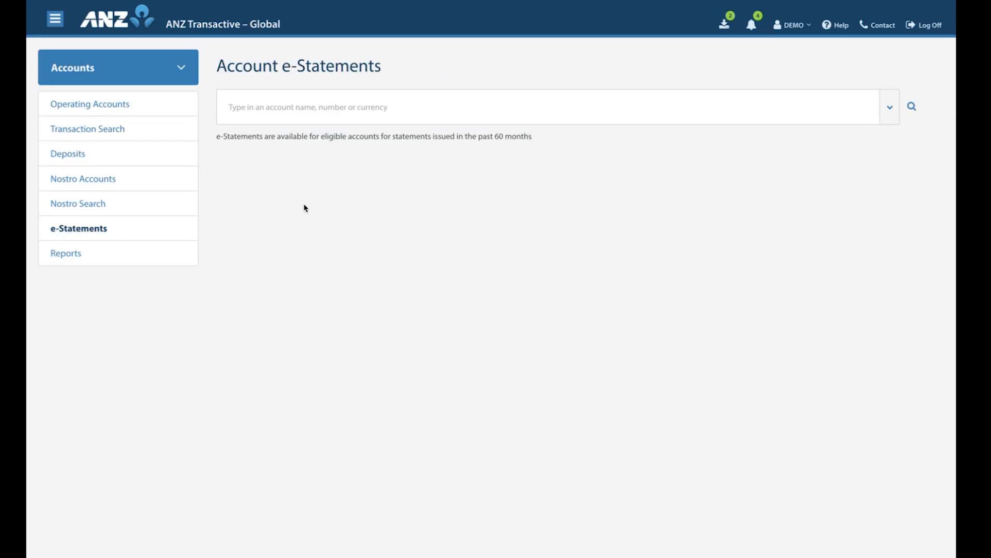
click(887, 107)
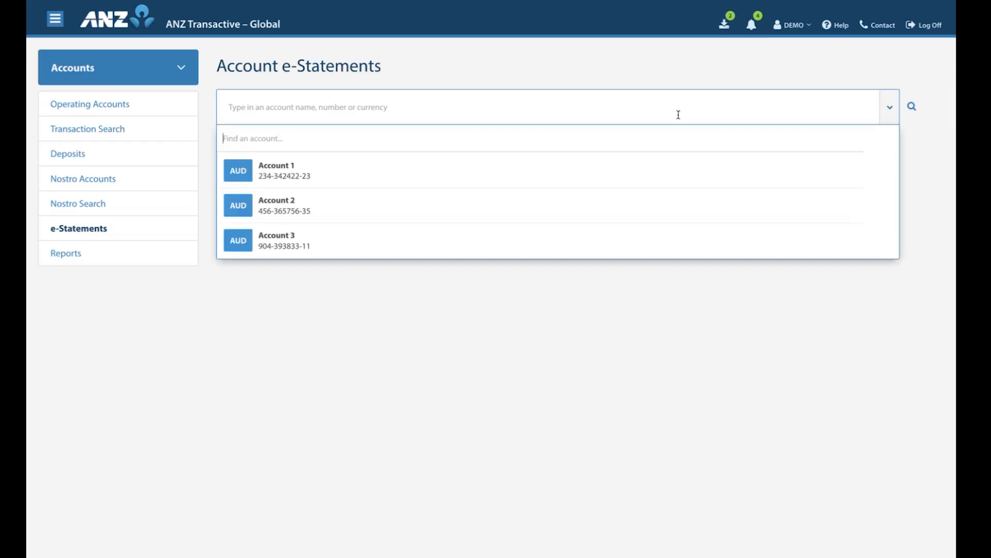
click(303, 175)
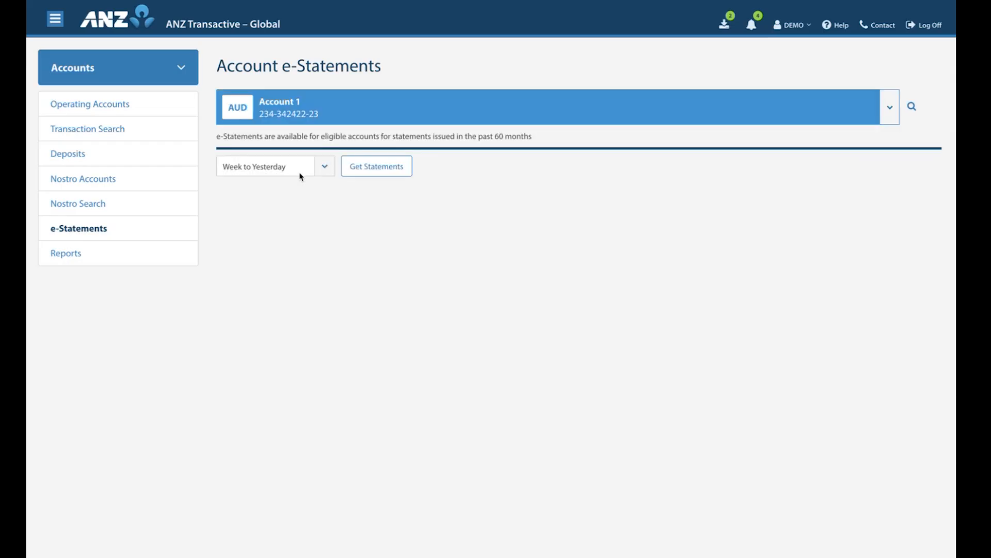
Get the Week to Yesterday statements and download the account statement dated 07/10/2025
click(325, 168)
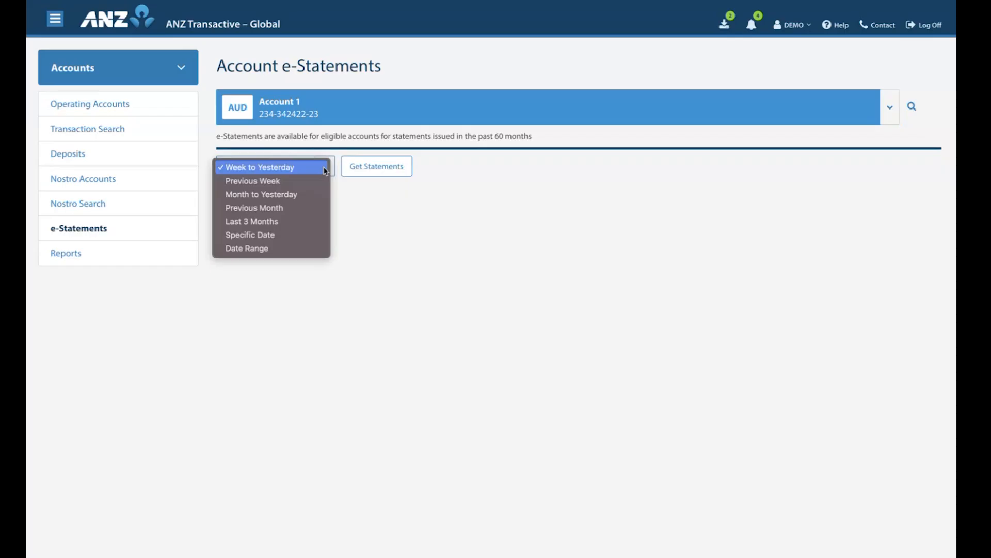
click(326, 169)
click(349, 170)
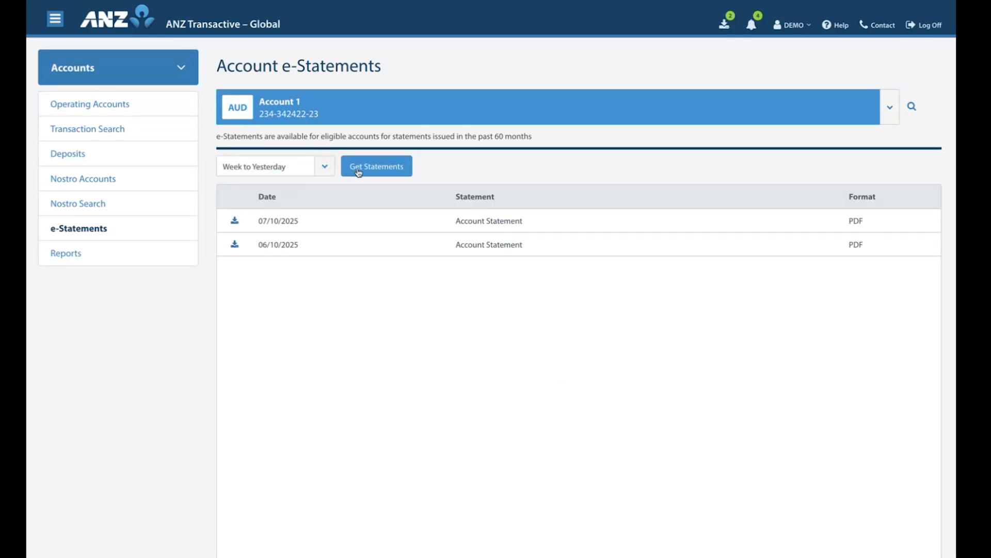
click(234, 220)
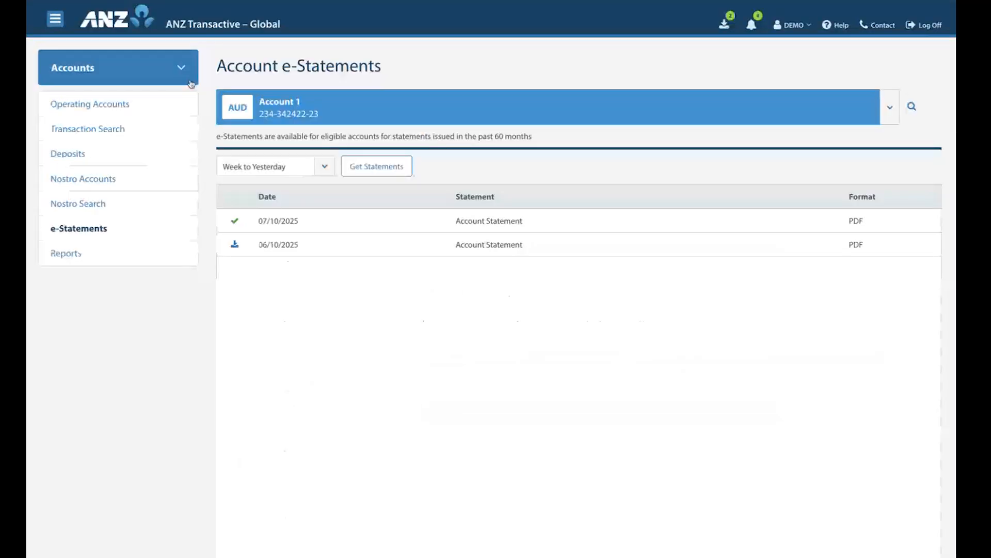
Return to Service Requests and start a new Upload Documents request for Open Account under Australia
click(181, 71)
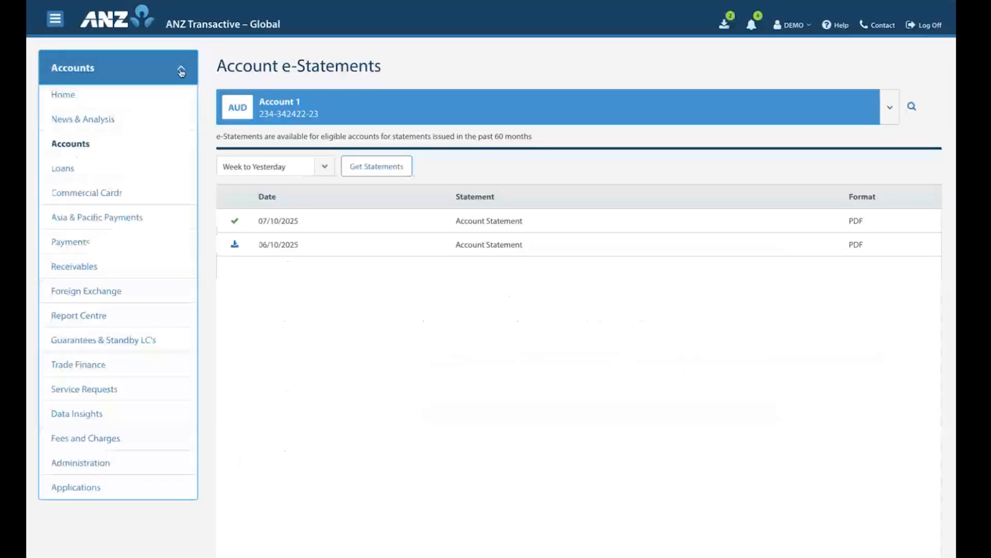
click(57, 395)
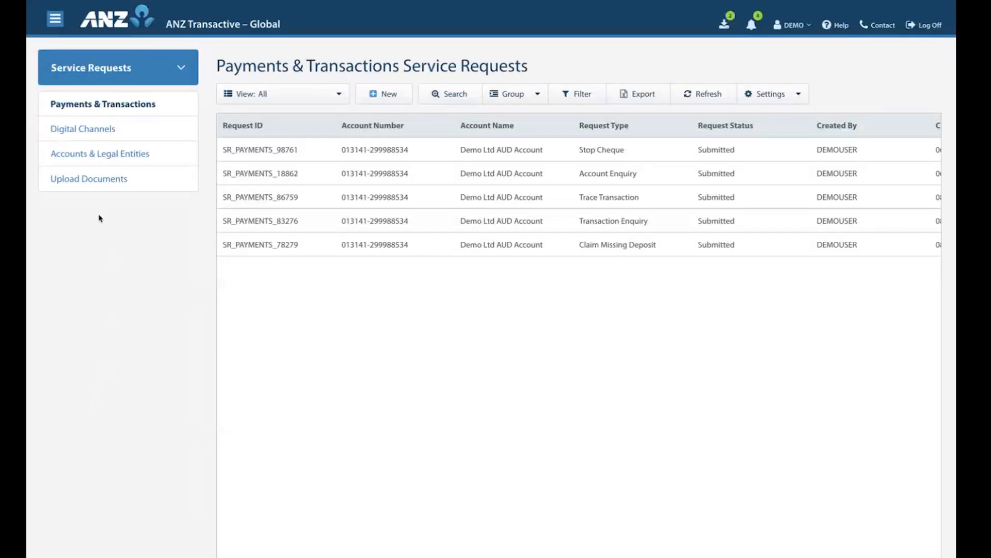
click(99, 181)
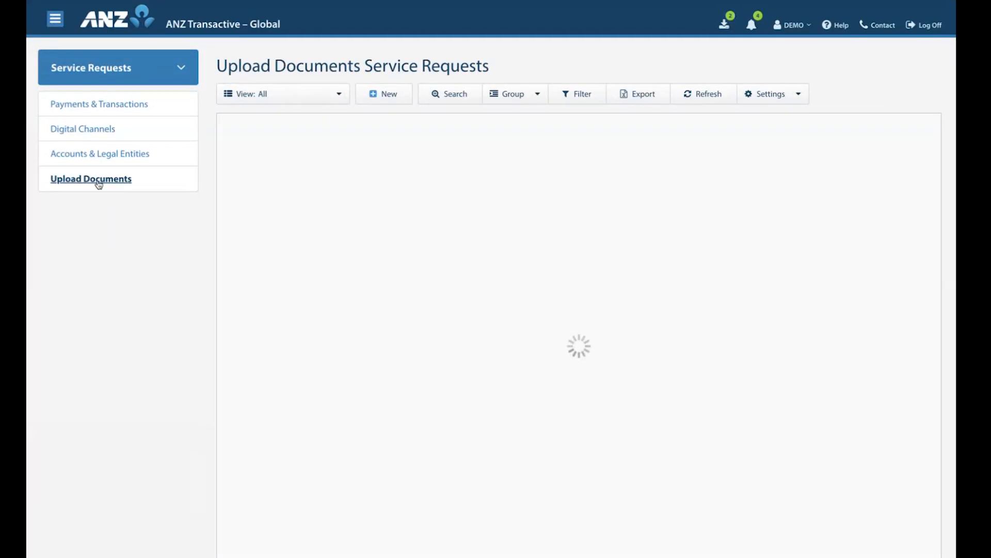
click(383, 98)
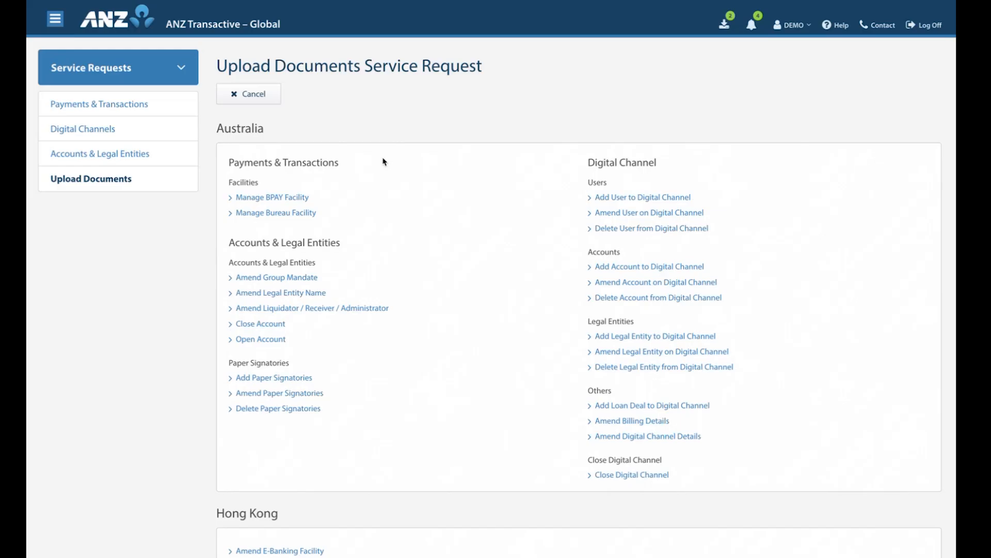
click(258, 340)
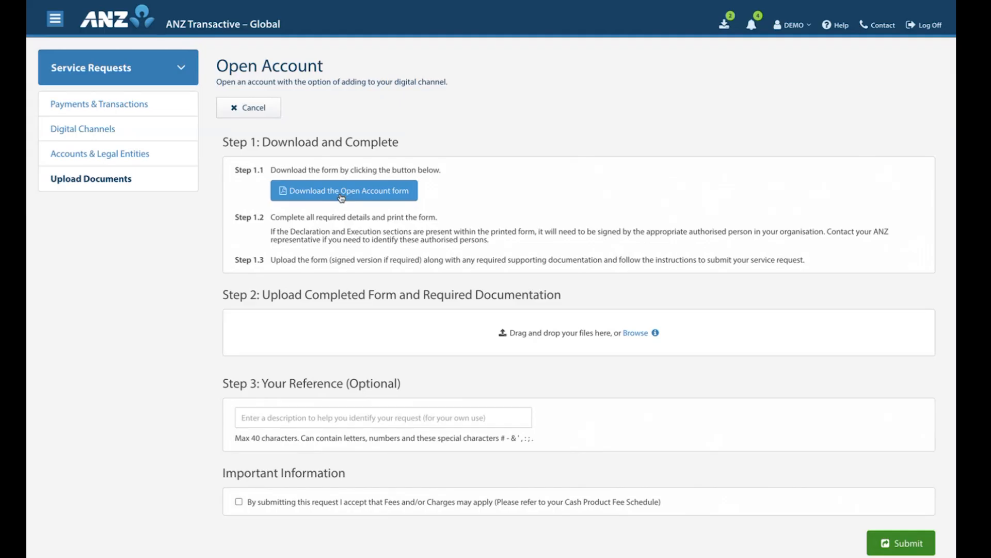
Switch to the Payments and Cash Management Request Form PDF to view its fields, and return to the Open Account request
key(super+Tab)
key(super+Tab)
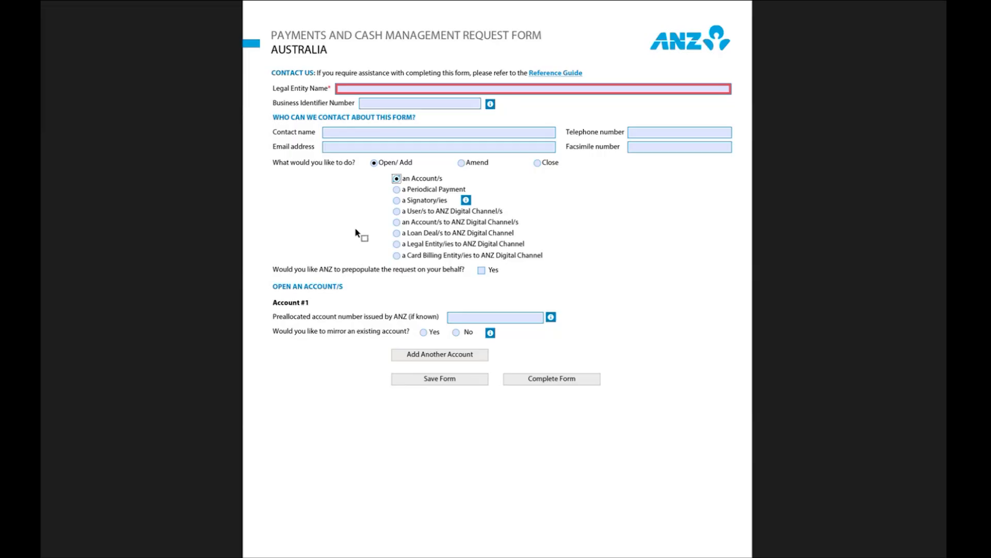
key(super+Tab)
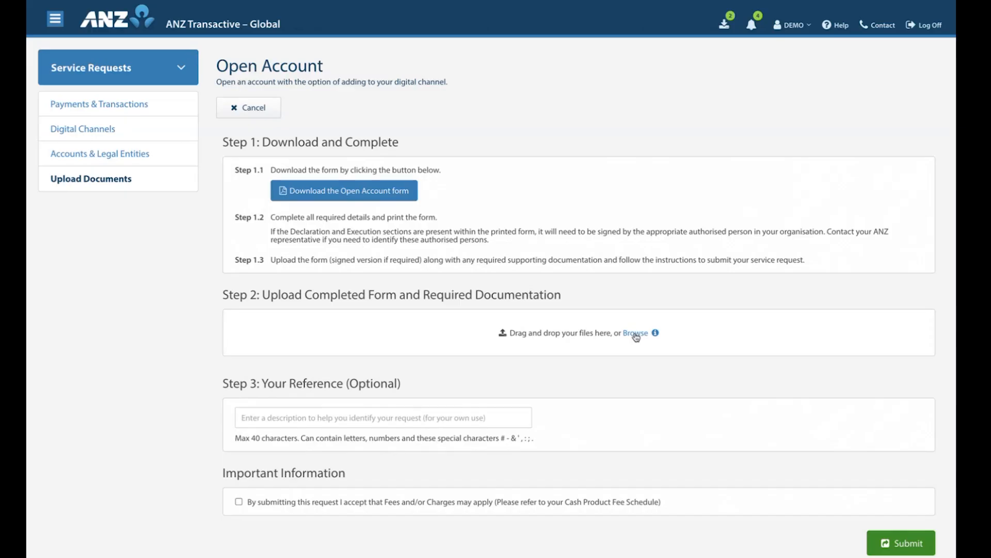
Attach "GENAU004_Payments and Cash Management Request Form (1).pdf" from the recent files and set it to Restricted View
mouse_move(636, 337)
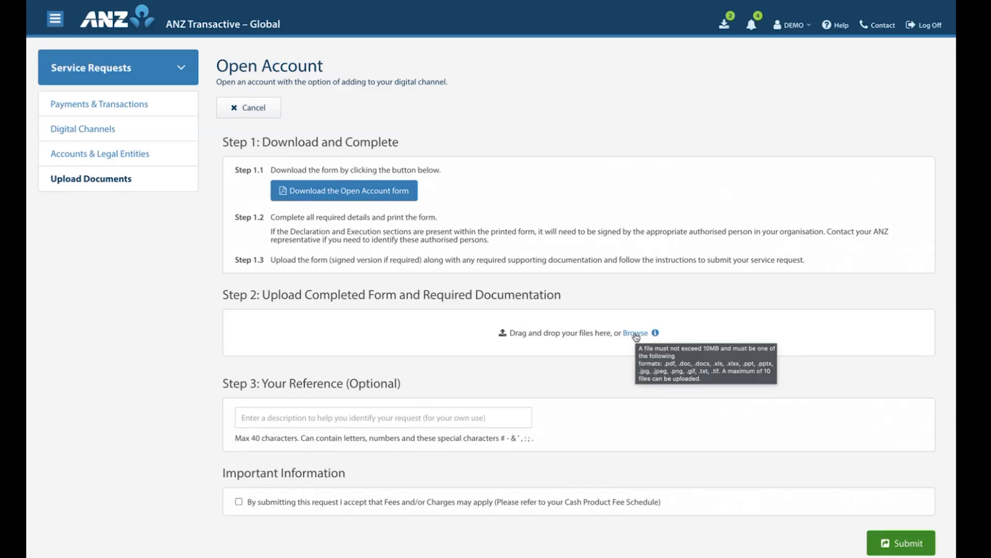
click(636, 336)
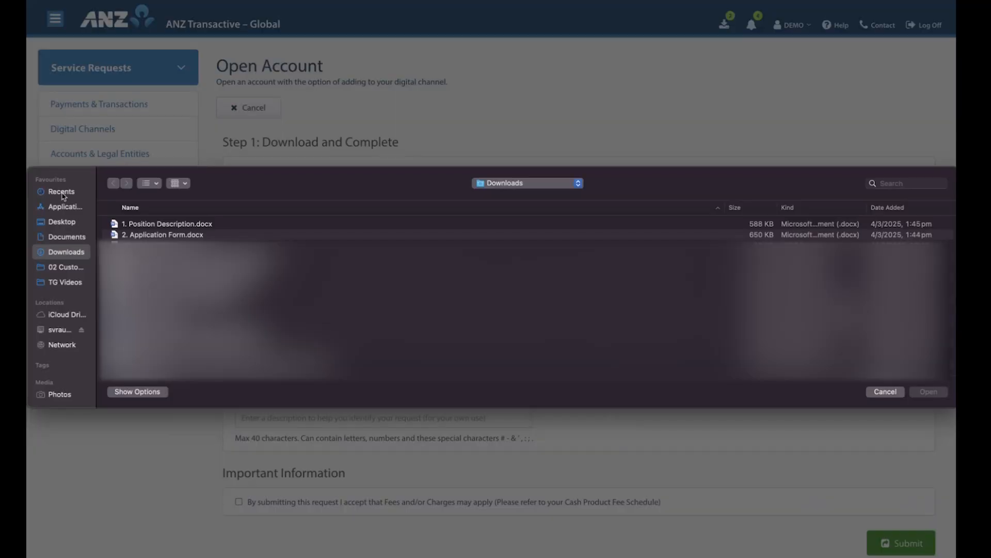
click(62, 192)
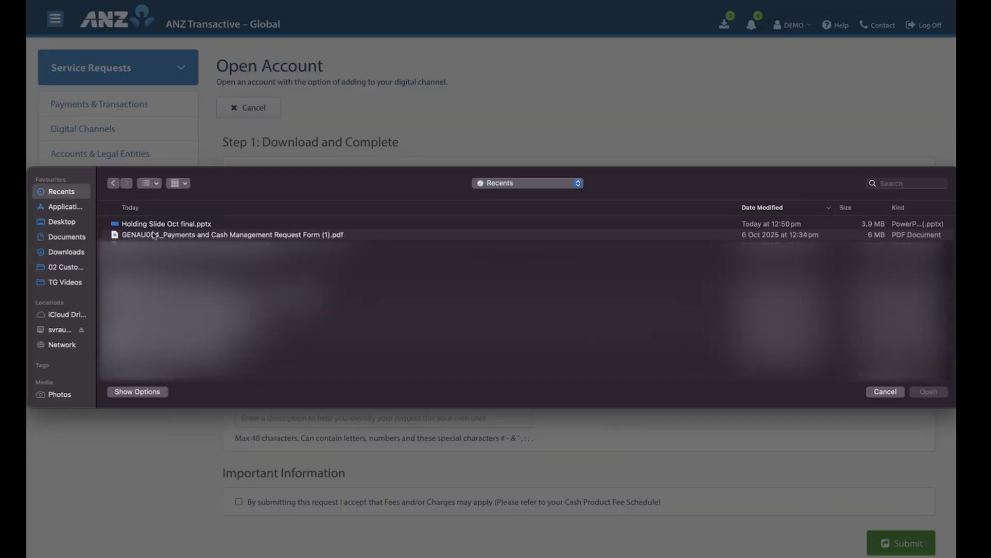
click(154, 235)
click(915, 393)
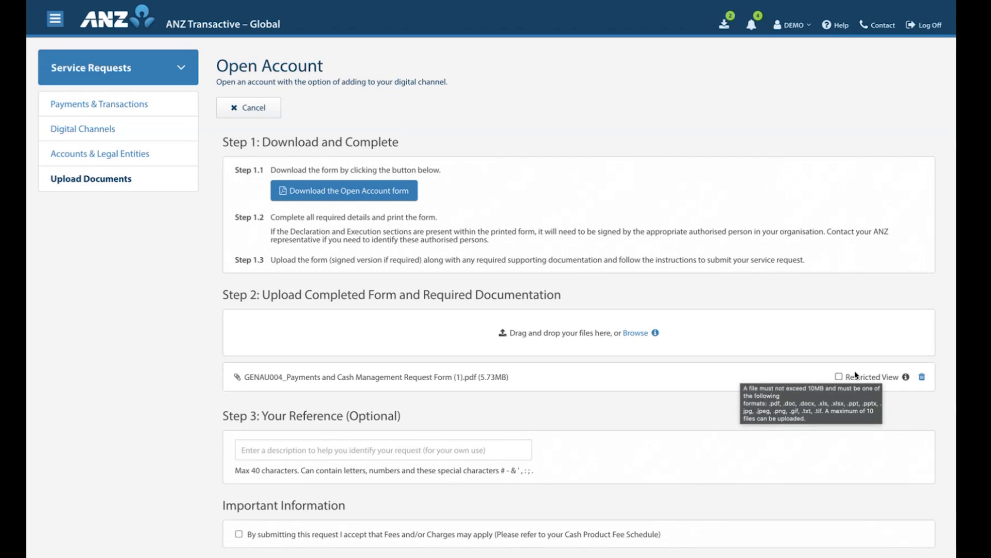
click(839, 377)
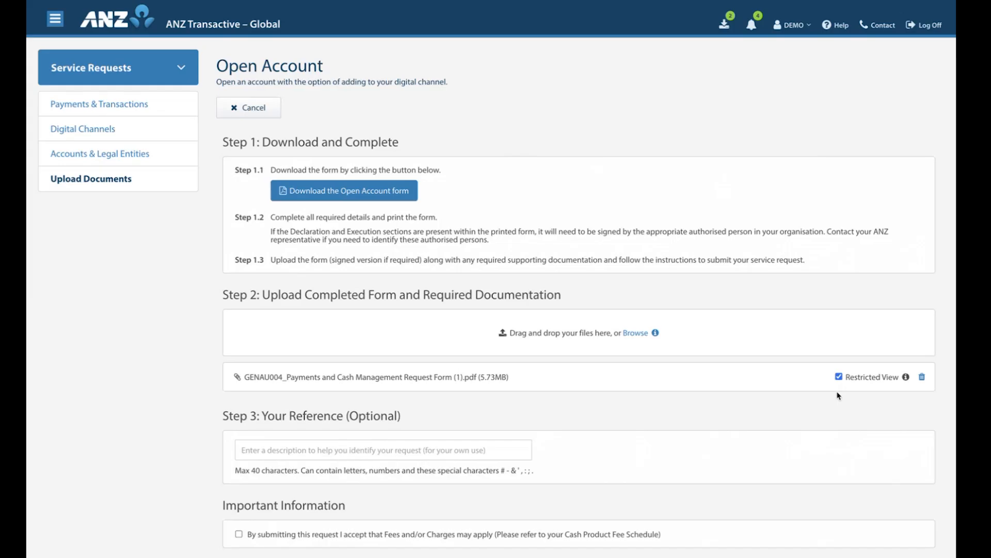
Enter "Open 1" as the reference, accept the fees and charges, submit the Open Account request and close the confirmation
scroll(838, 396, down, 1)
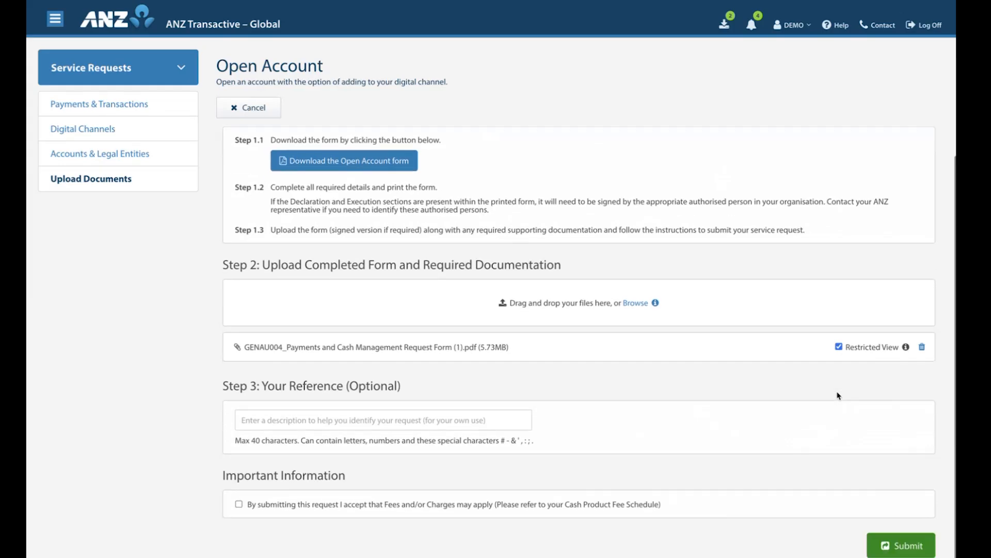
click(368, 420)
text(Open 1)
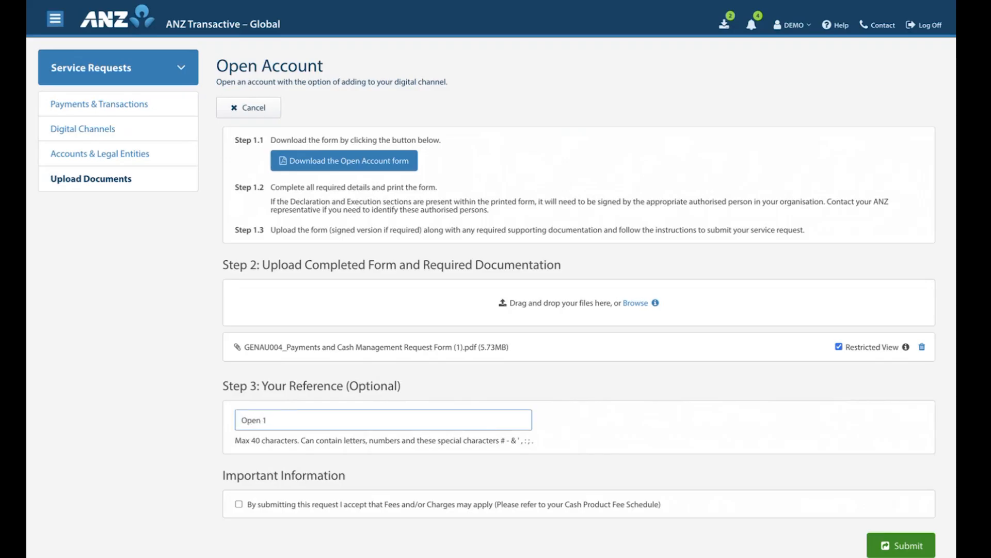
click(239, 504)
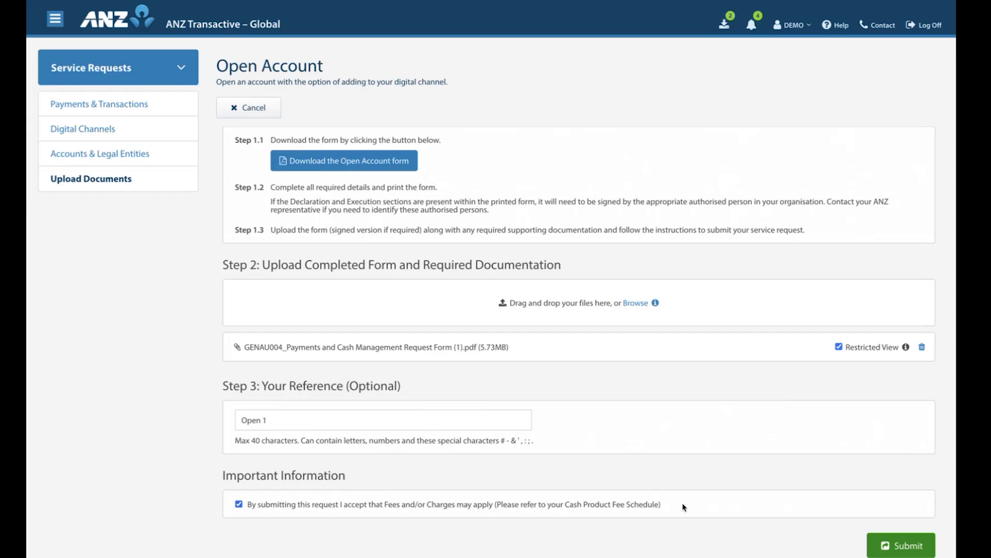
click(885, 542)
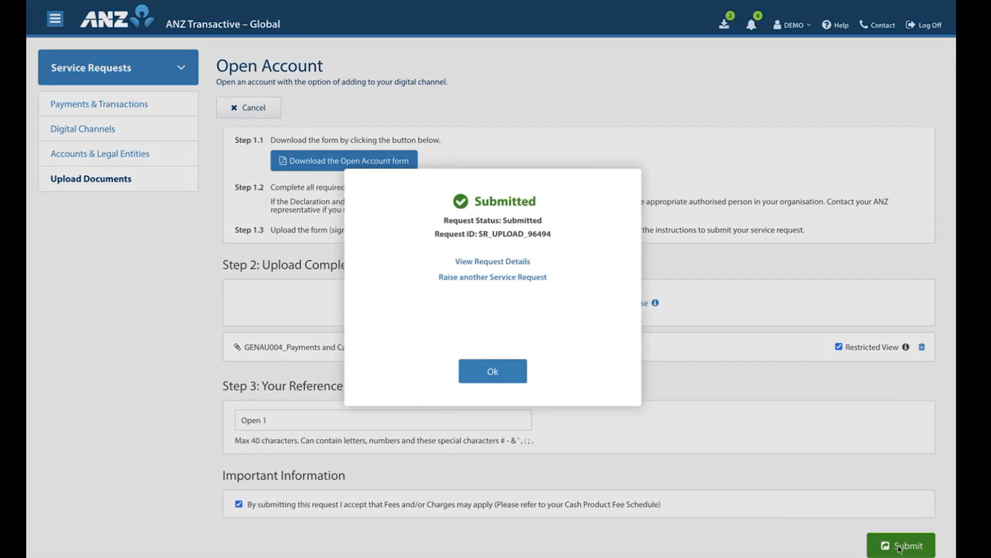
click(493, 371)
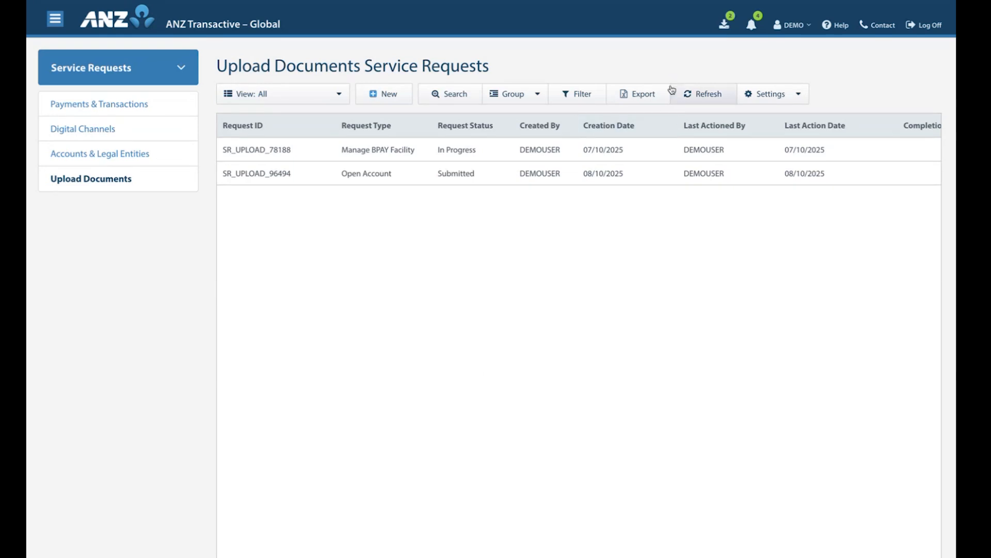
Open the ANZ Digital Services Help site and look over its popular topics and support categories
click(841, 26)
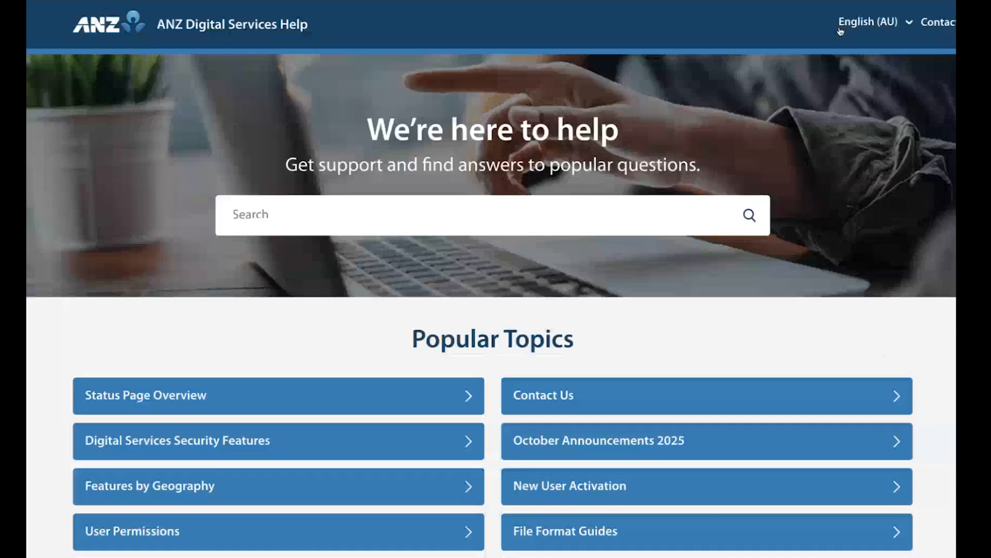
key(ctrl+minus)
key(ctrl+minus)
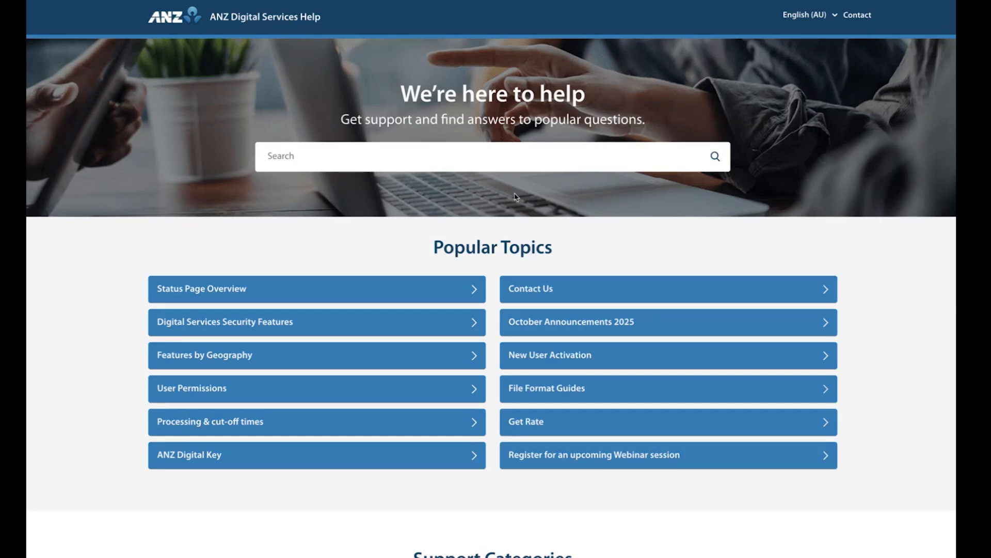
scroll(489, 270, down, 1)
scroll(490, 270, down, 7)
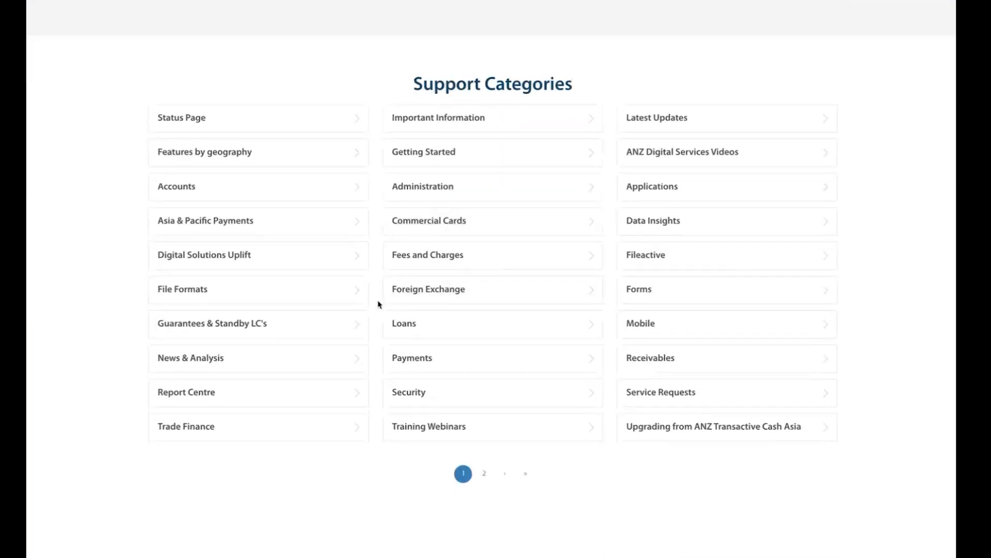
scroll(379, 305, up, 8)
Search the help site for "Service Request Status" and read the status descriptions in the Service Request Statuses article
click(311, 157)
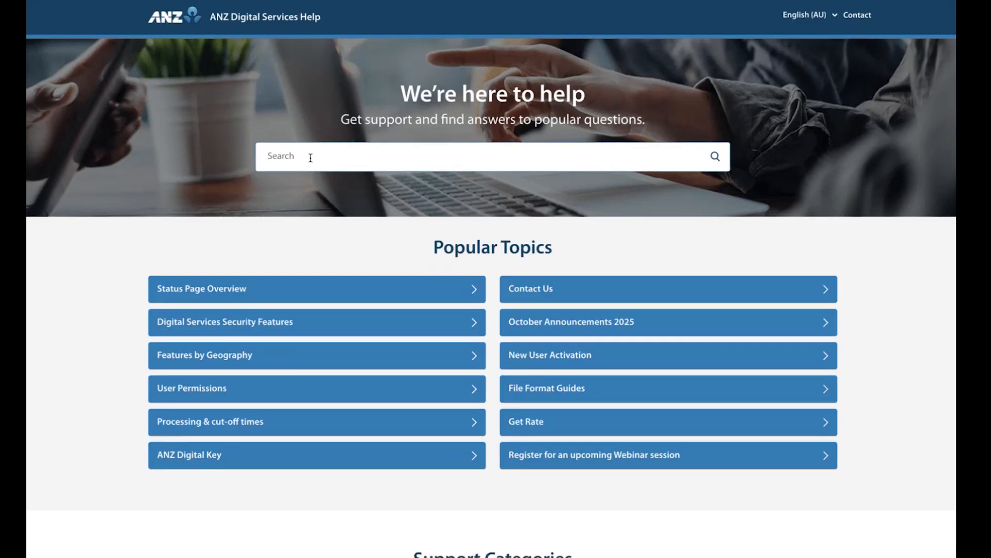
text(Service Request Status)
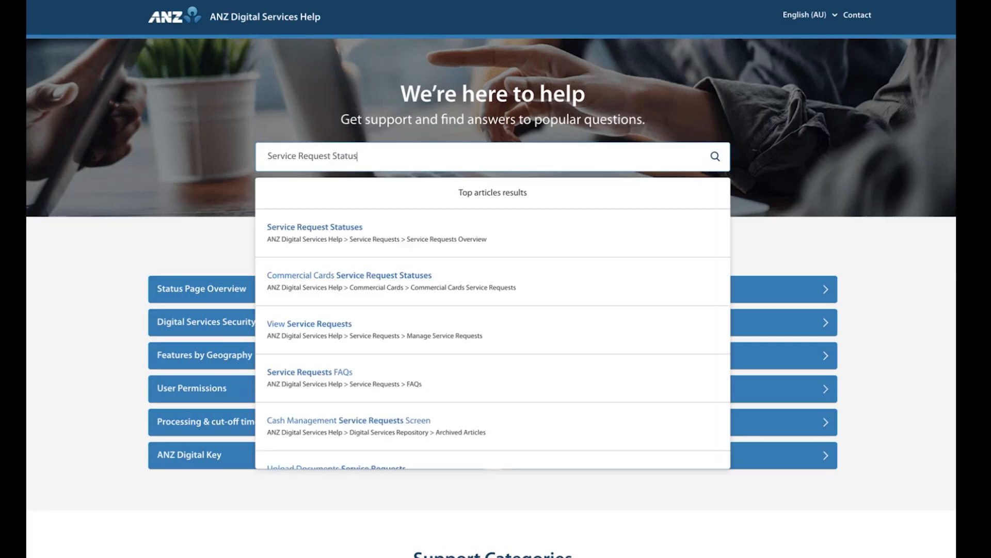
click(346, 226)
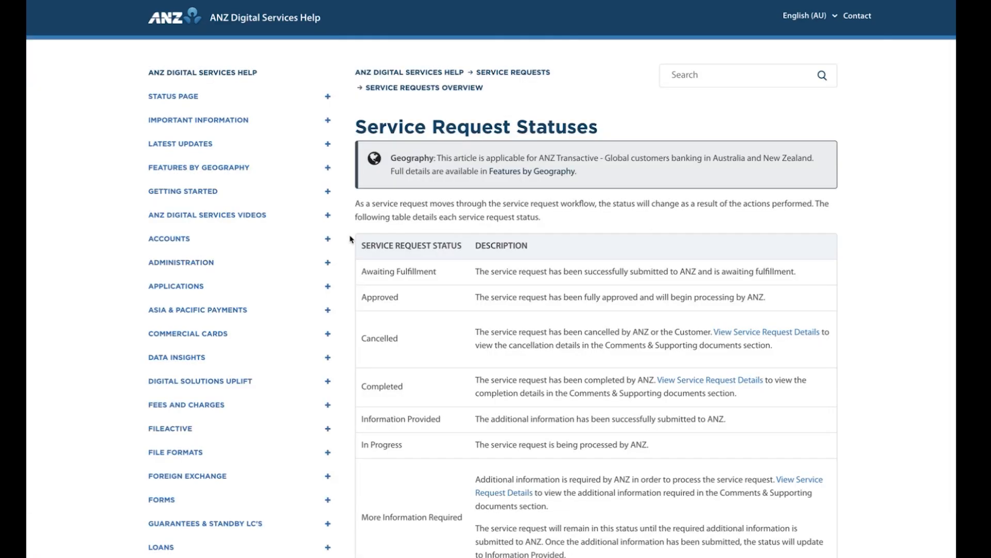
scroll(454, 358, down, 9)
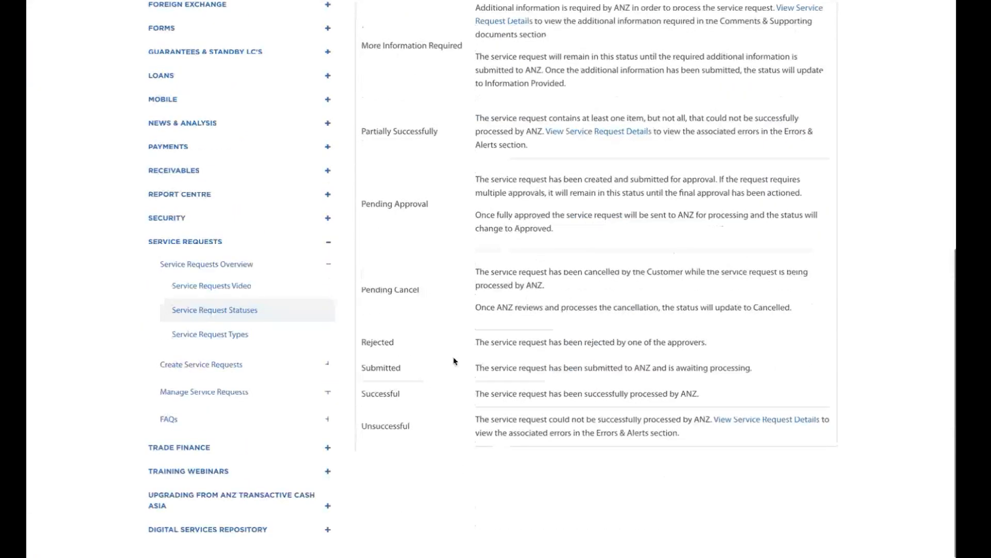
Return to the help site's home page and review the current sessions in the Register for an upcoming Webinar session article
scroll(454, 360, up, 9)
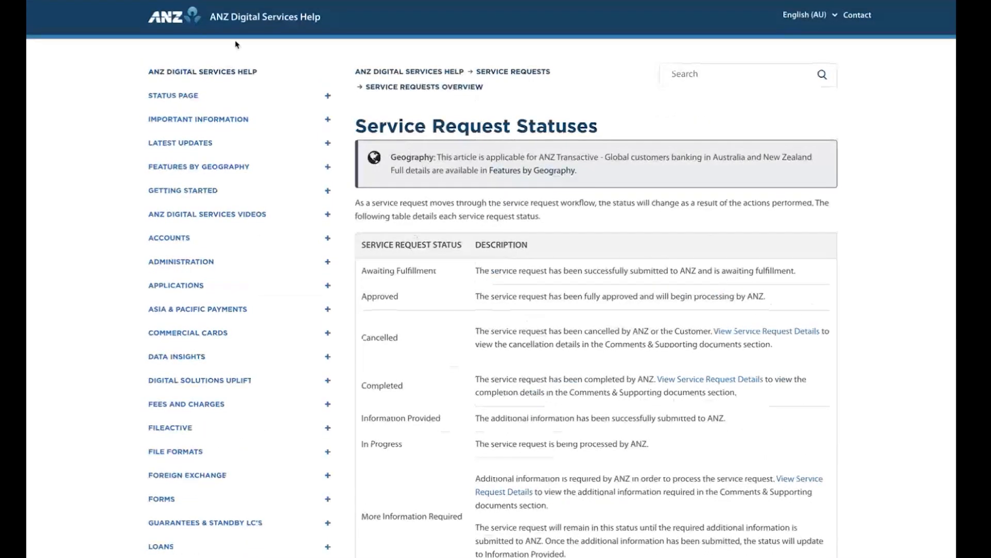
click(186, 23)
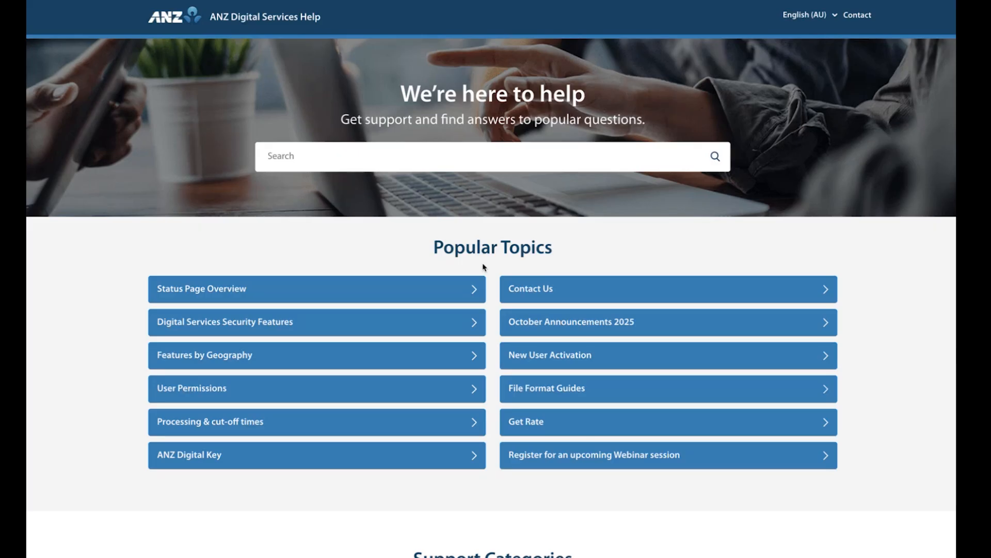
click(587, 459)
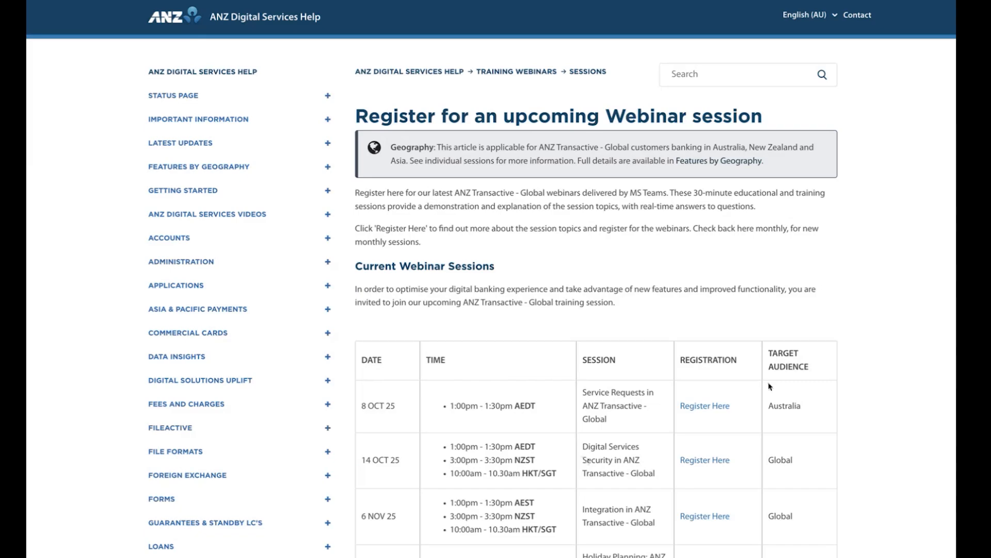
scroll(865, 421, down, 3)
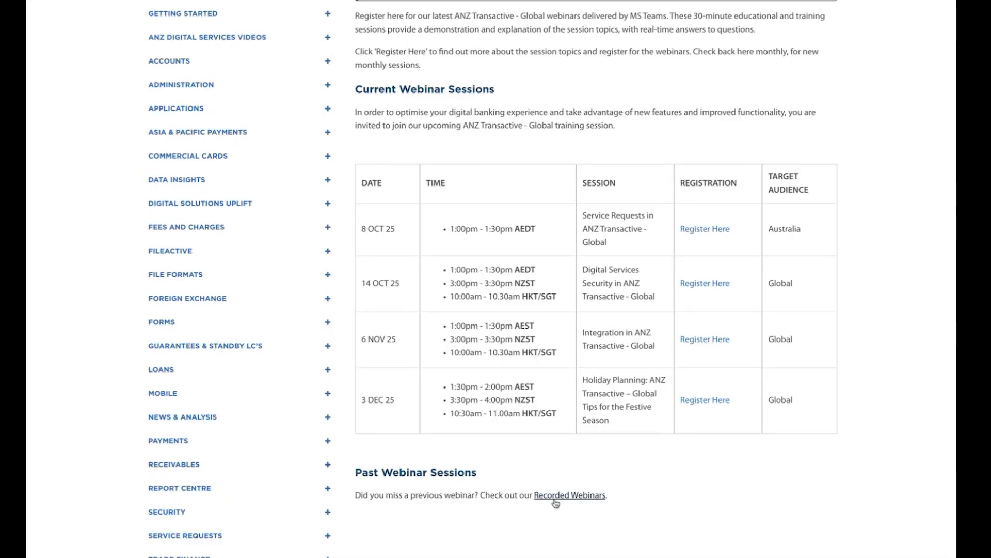
Open the Recorded Webinars page, look over the Service Requests recordings and collapse that section again
click(571, 497)
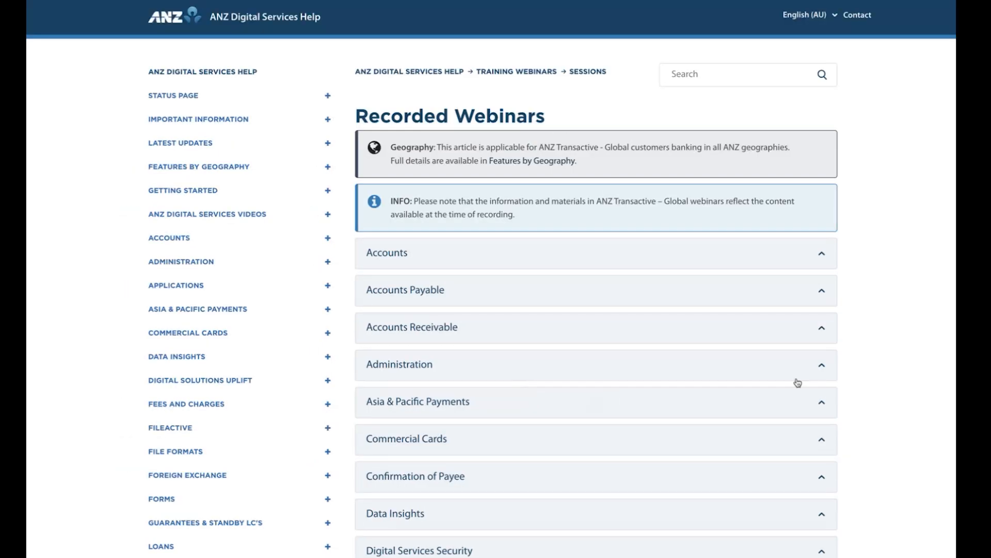
scroll(898, 381, down, 3)
scroll(866, 394, down, 7)
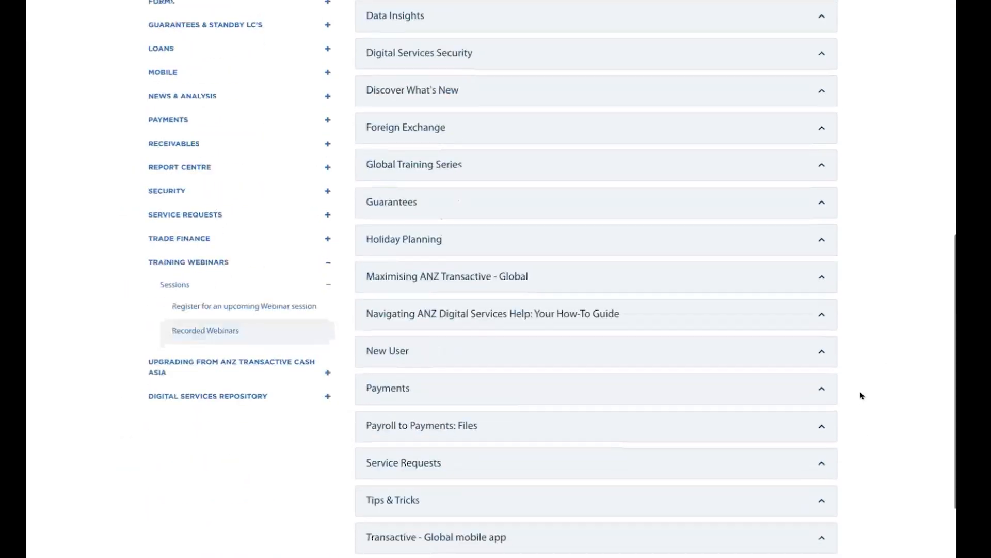
scroll(861, 394, down, 1)
click(819, 427)
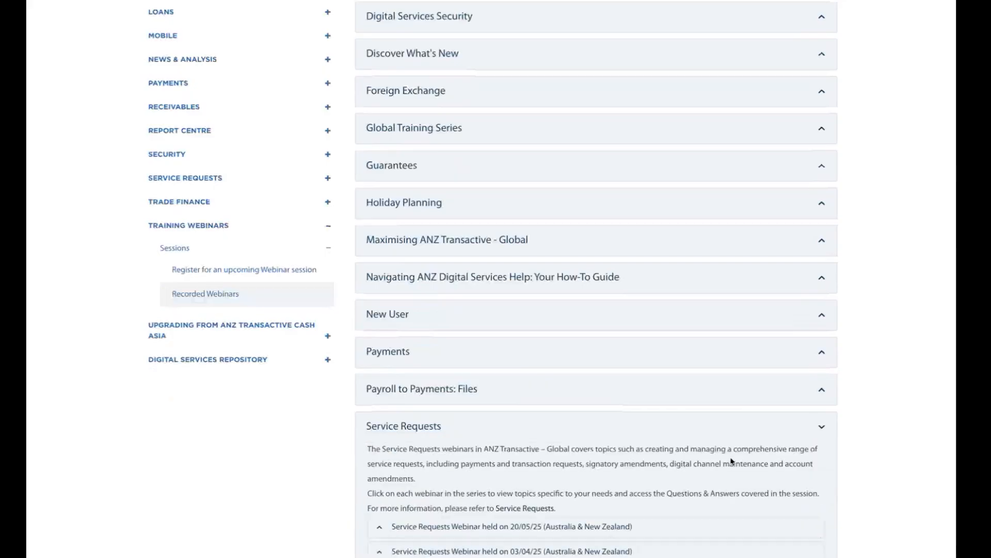
scroll(723, 462, down, 2)
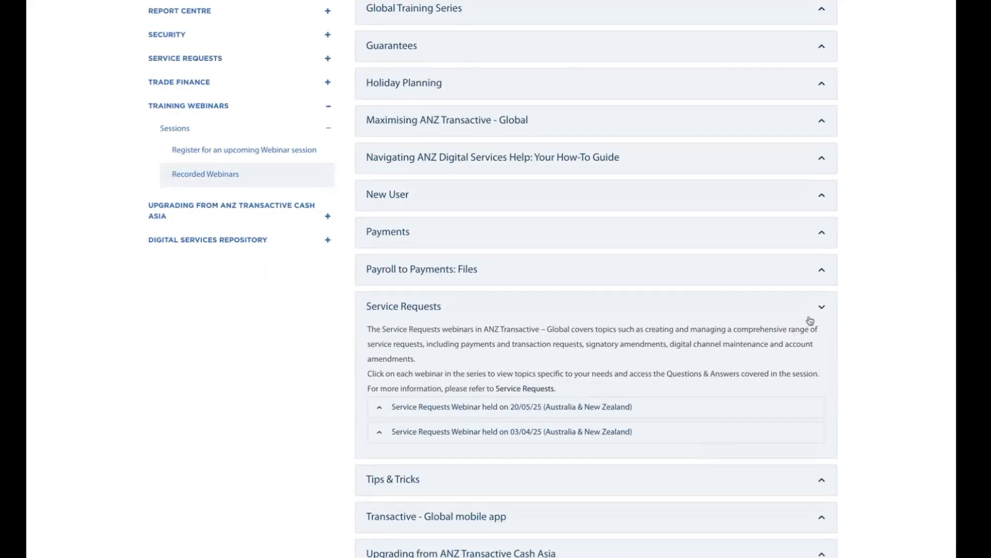
click(822, 308)
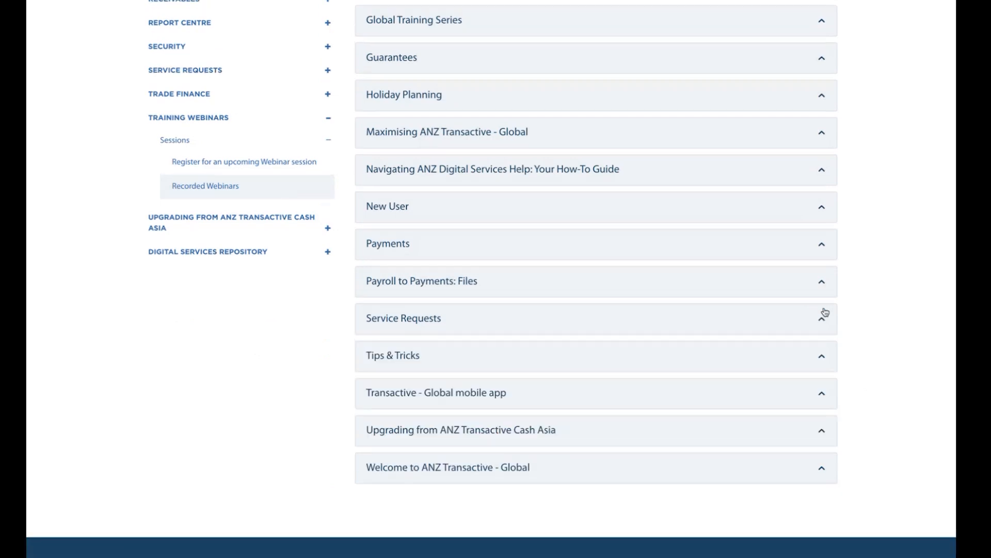
scroll(310, 333, up, 10)
scroll(300, 335, up, 2)
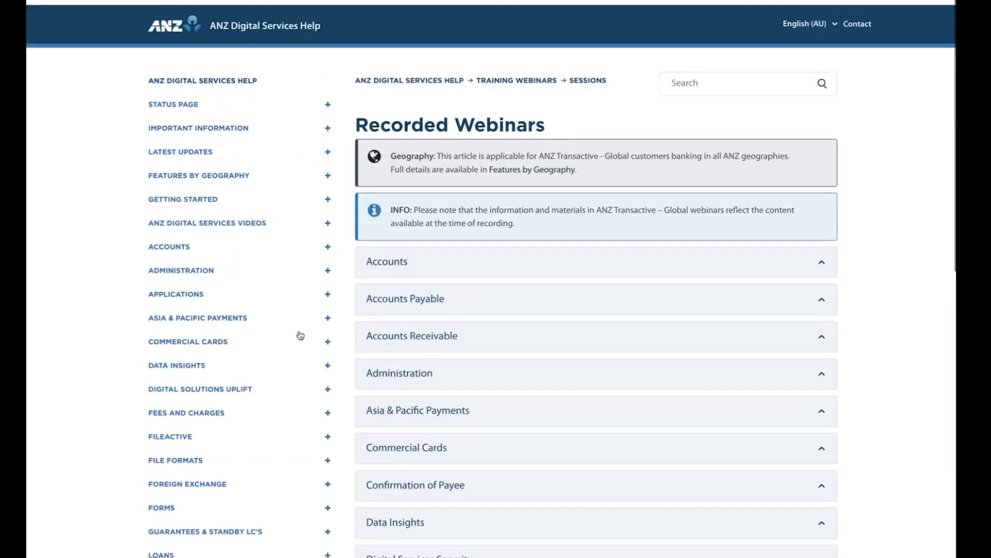
From the help home page, open the Service Requests support category, view the Service Requests Video article and return to the category
click(177, 23)
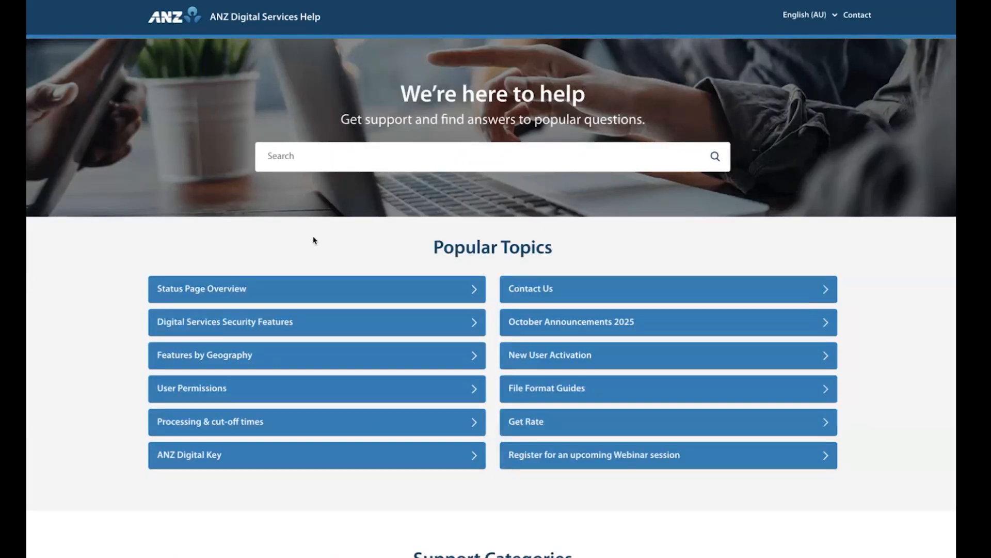
scroll(313, 240, down, 8)
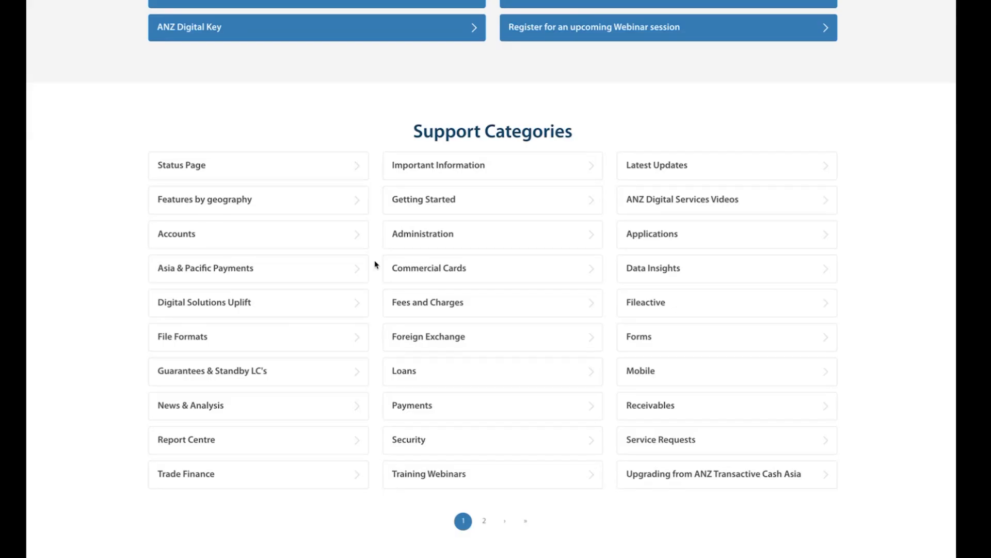
click(658, 445)
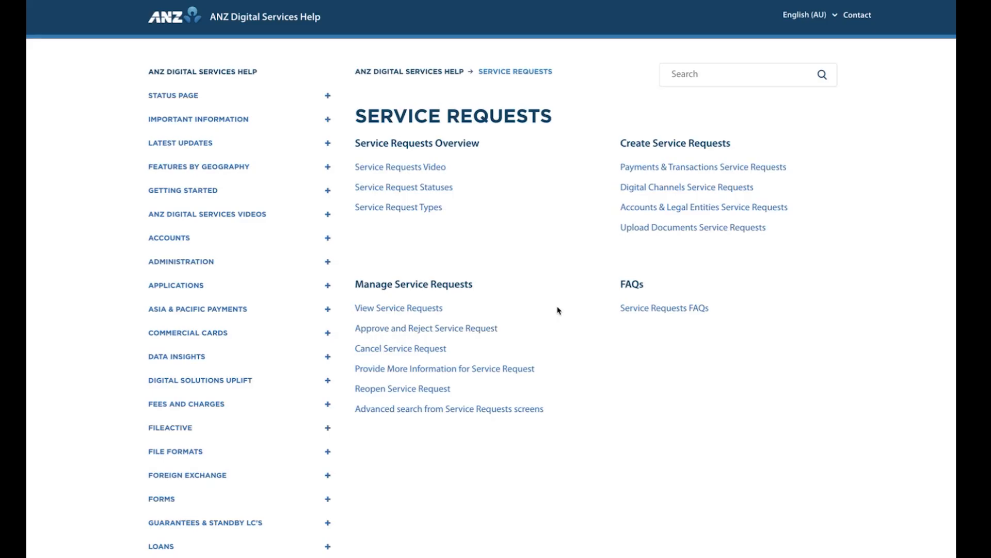
click(401, 172)
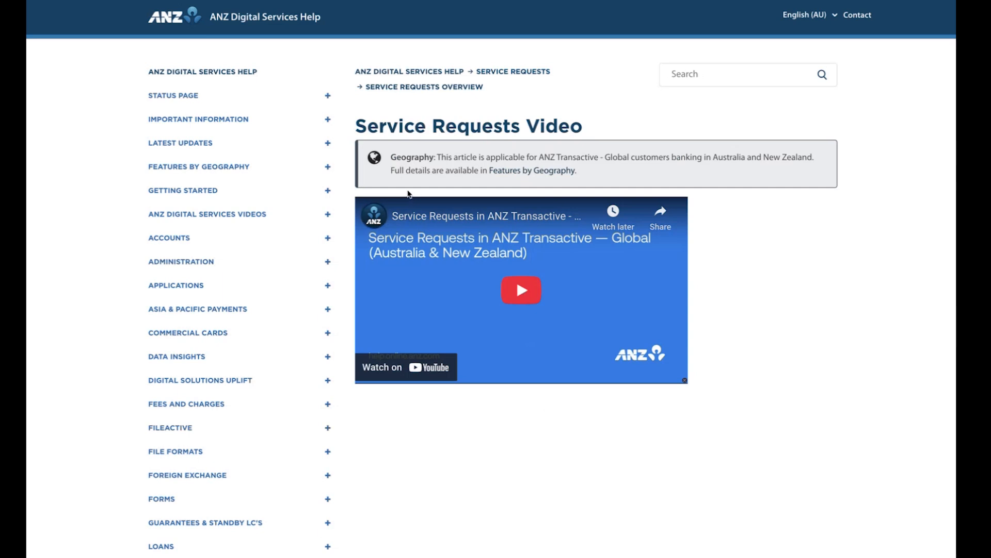
click(512, 73)
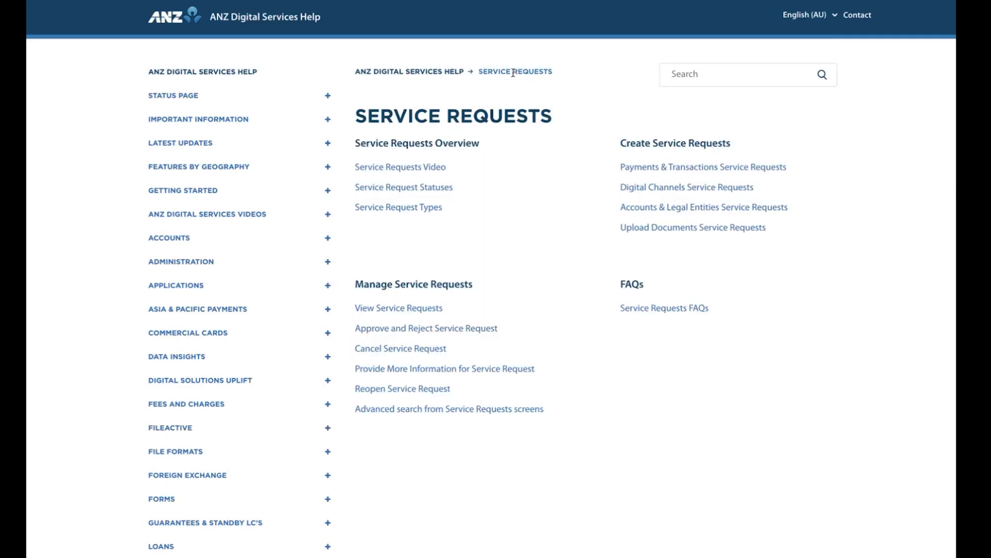
Review the Payments & Transactions table in the Service Request Types article and return to the Service Requests category
click(401, 209)
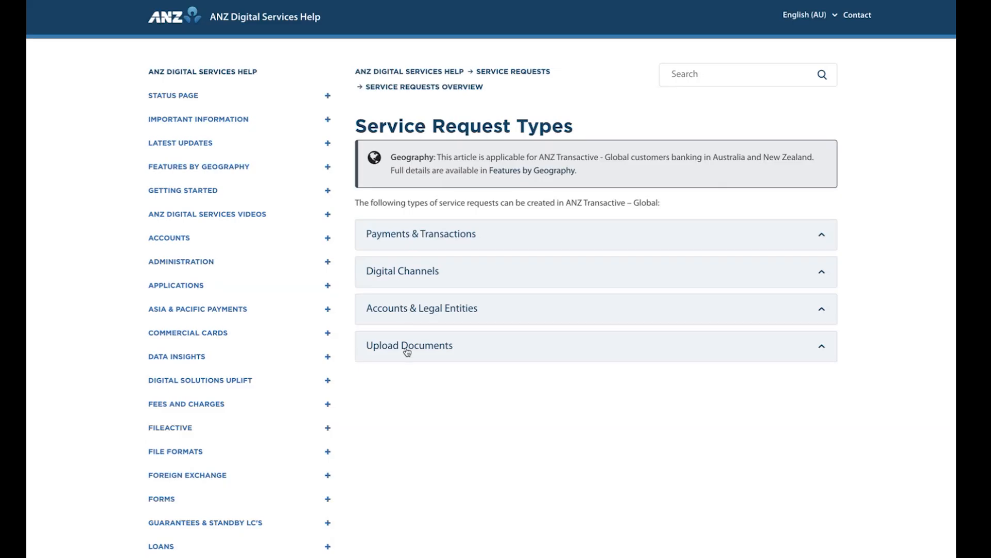
click(651, 238)
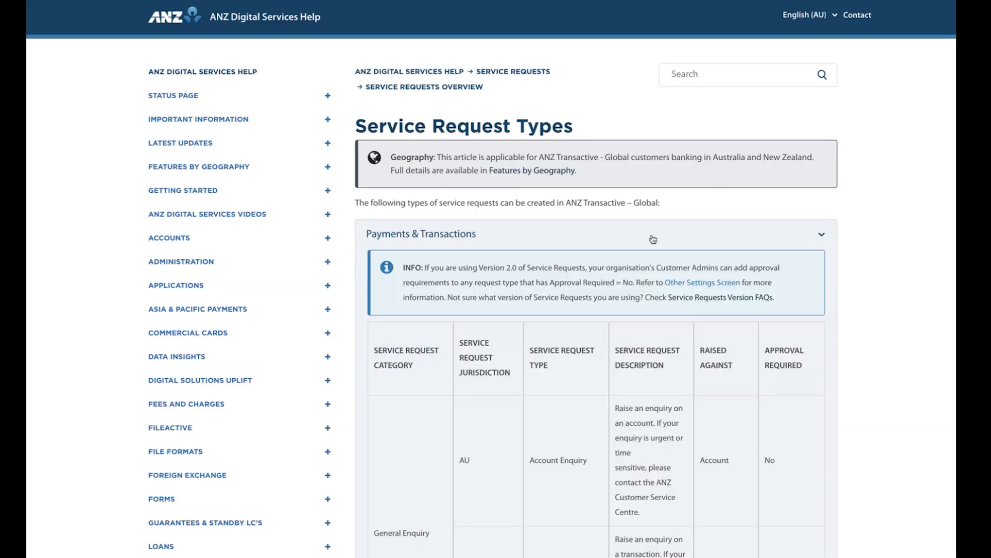
scroll(482, 388, down, 2)
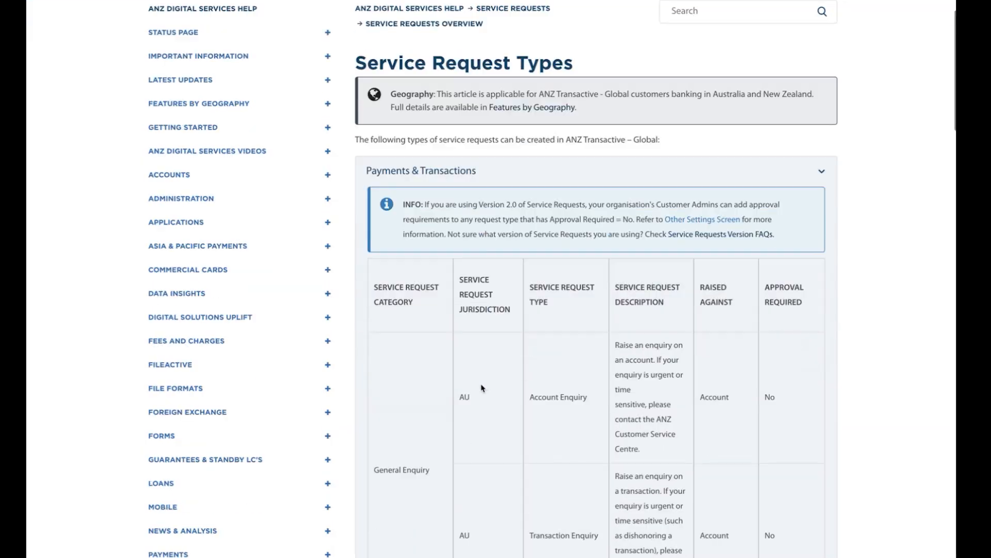
scroll(480, 388, down, 2)
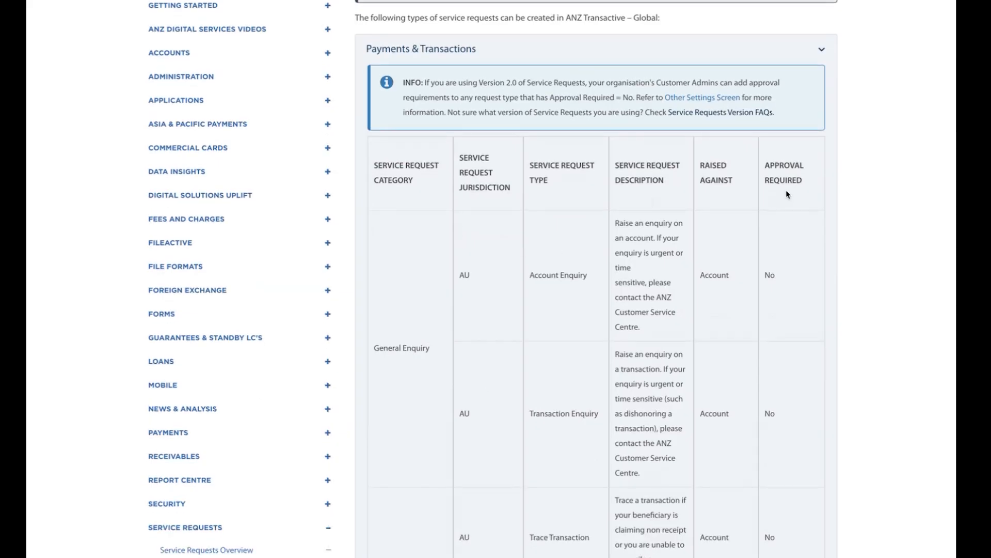
scroll(759, 327, down, 3)
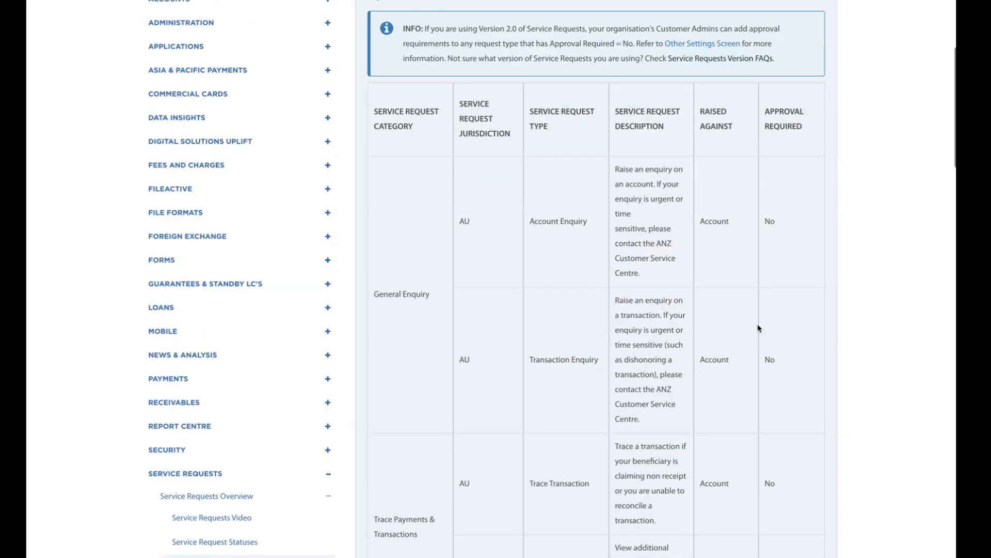
scroll(759, 329, up, 6)
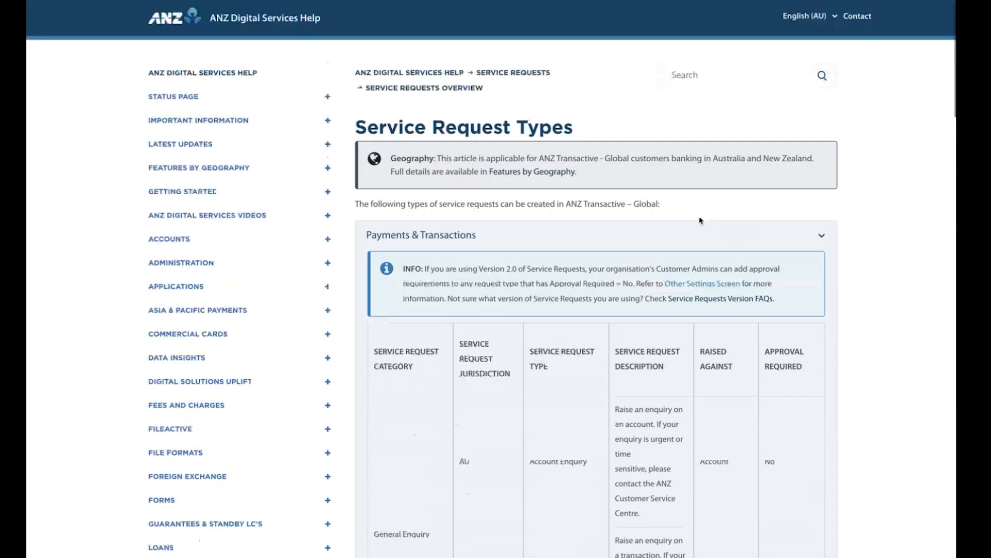
click(521, 73)
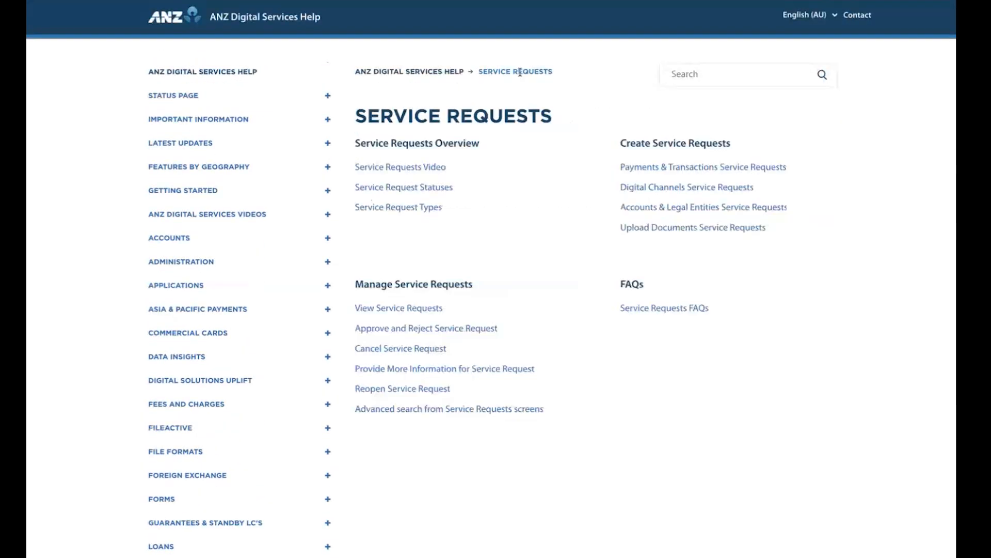
In the Service Requests FAQs, read which accounts are eligible for Payments & Transactions Service Requests and collapse the answer
click(663, 309)
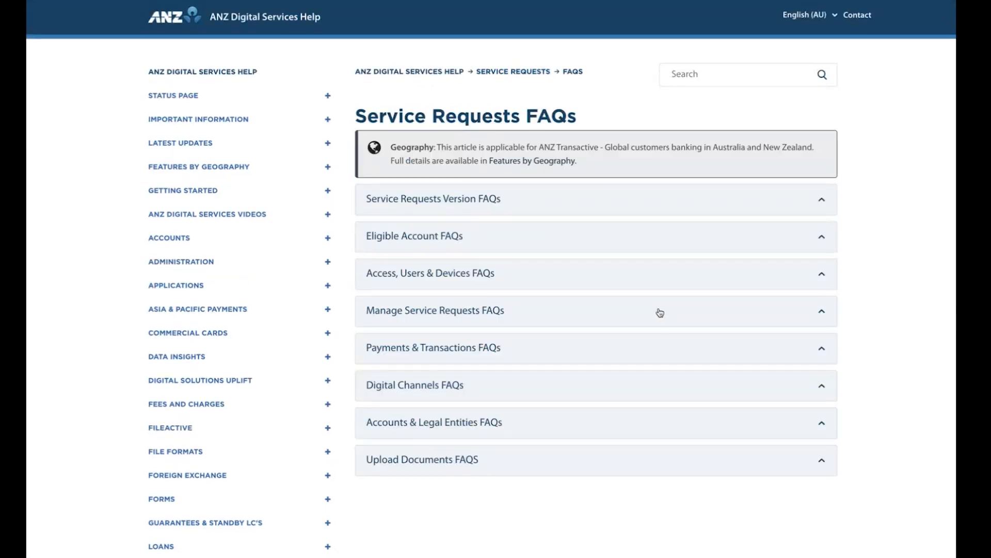
click(465, 238)
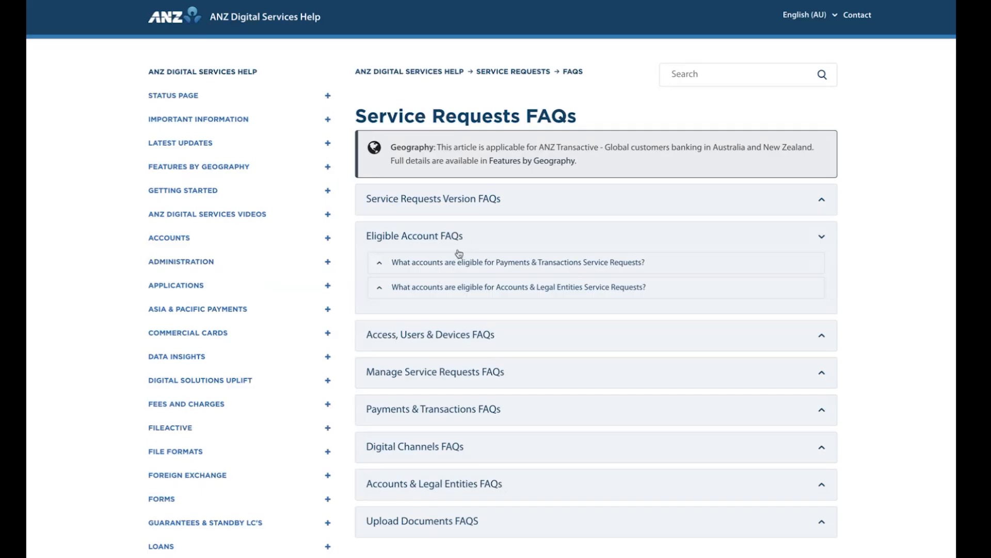
click(457, 262)
scroll(530, 375, down, 2)
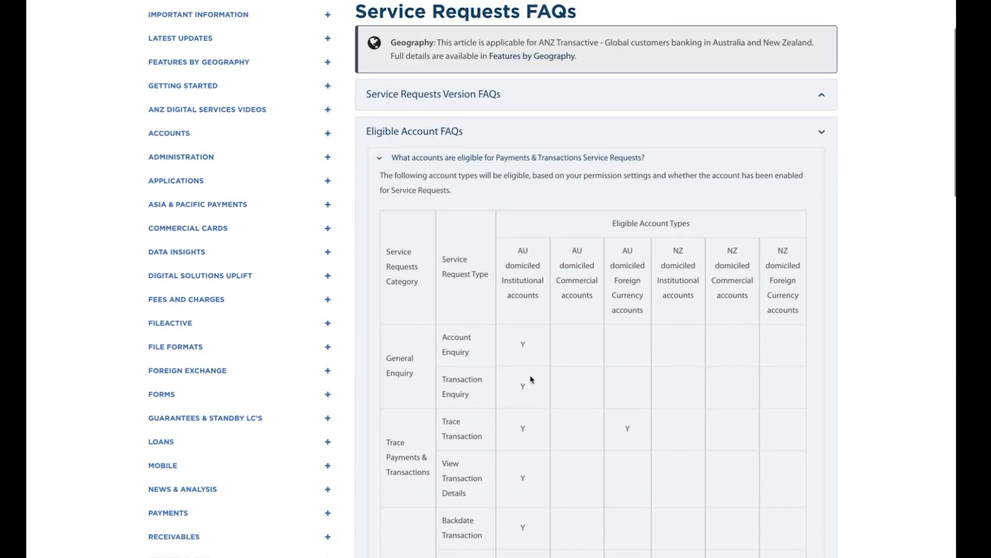
scroll(531, 380, down, 3)
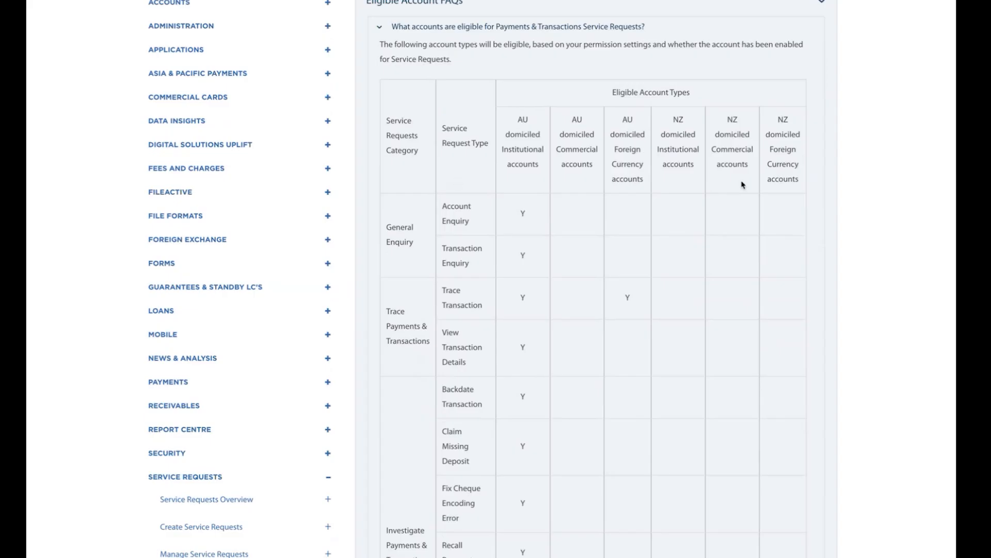
scroll(505, 251, down, 1)
scroll(506, 250, down, 3)
scroll(514, 246, up, 8)
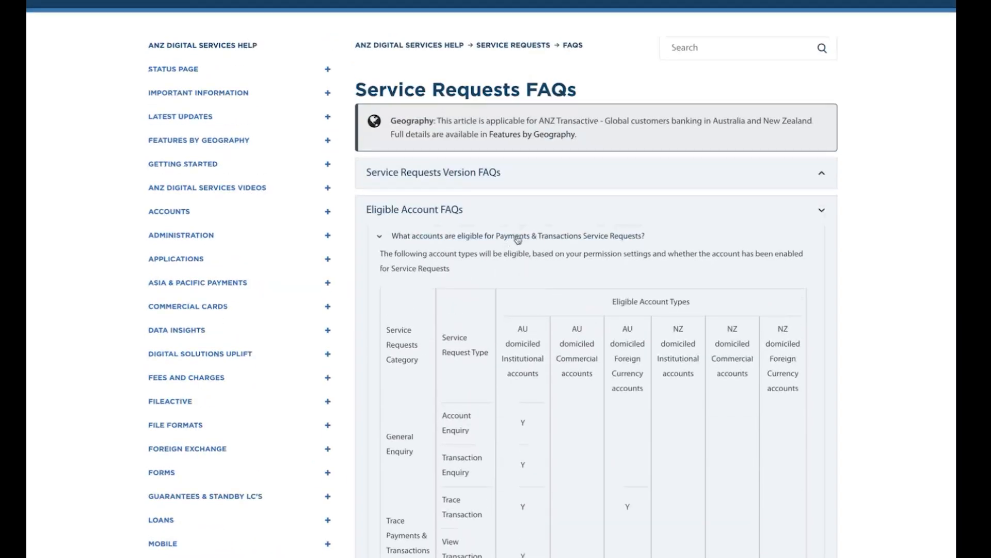
click(518, 238)
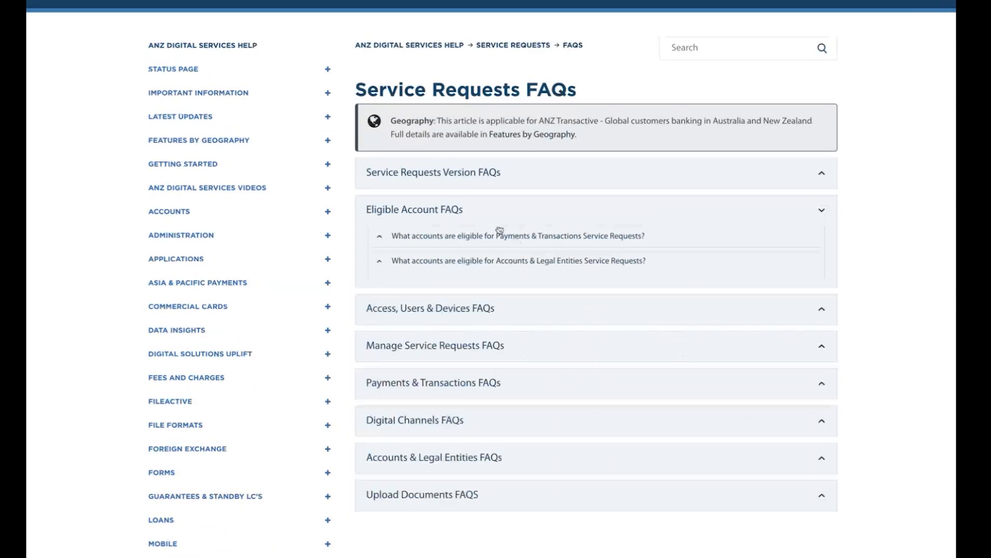
Collapse the Eligible Account FAQs and read what each Service Request role and permission setting allows under Access, Users & Devices FAQs
click(472, 212)
click(425, 251)
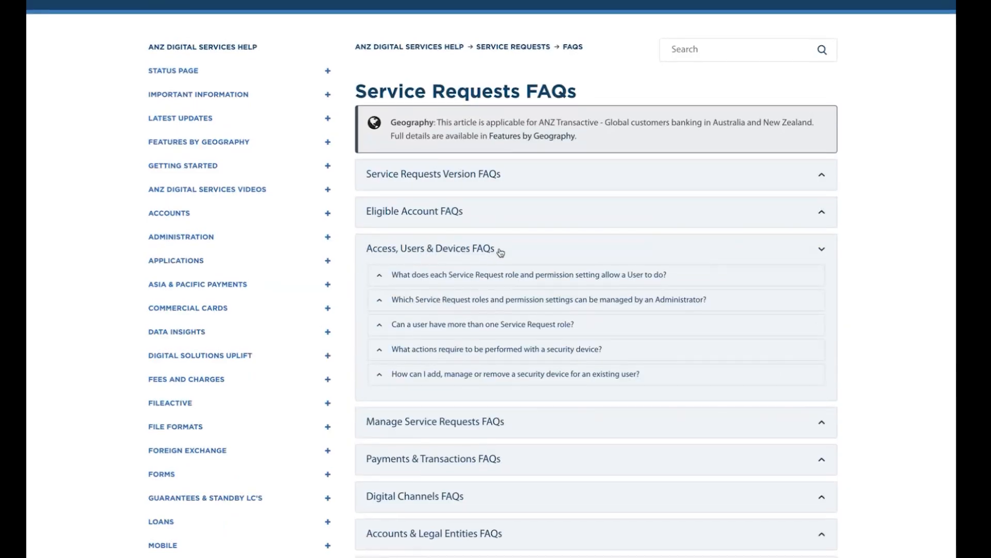
click(491, 277)
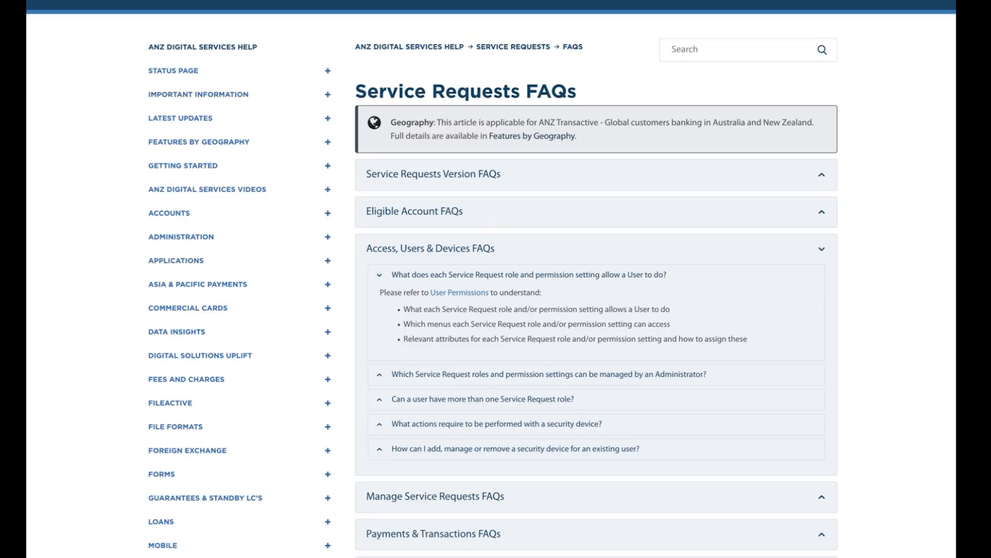
Switch from the browser to the PowerPoint presentation
key(super+Tab)
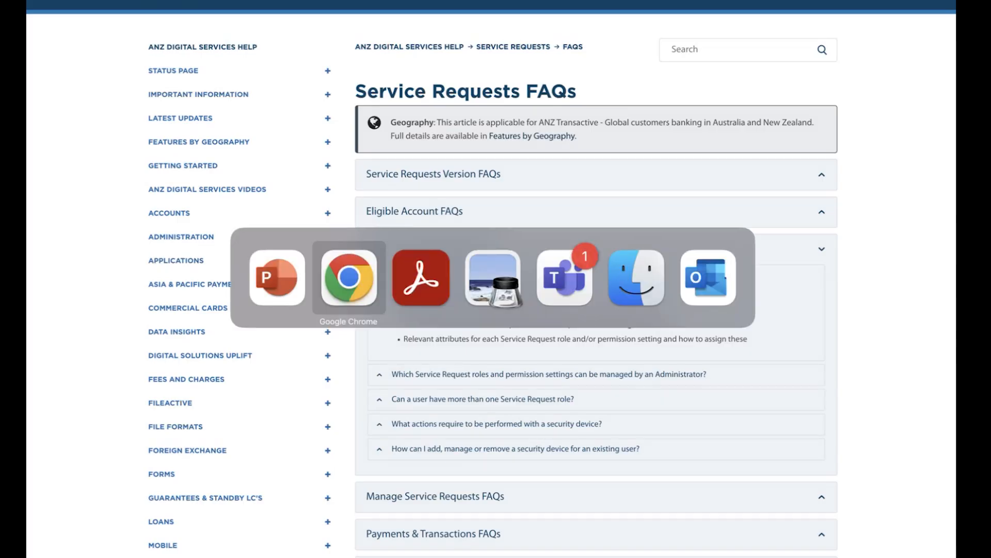
key(super+Tab)
key(super+Tab)
key(super+Tab)
key(super+Tab)
key(super+Tab)
key(super+Tab)
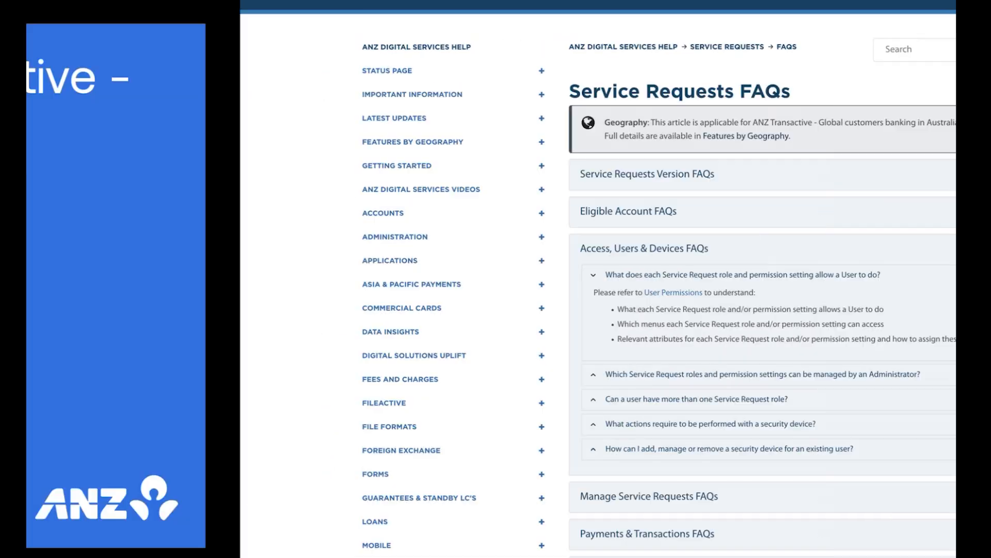